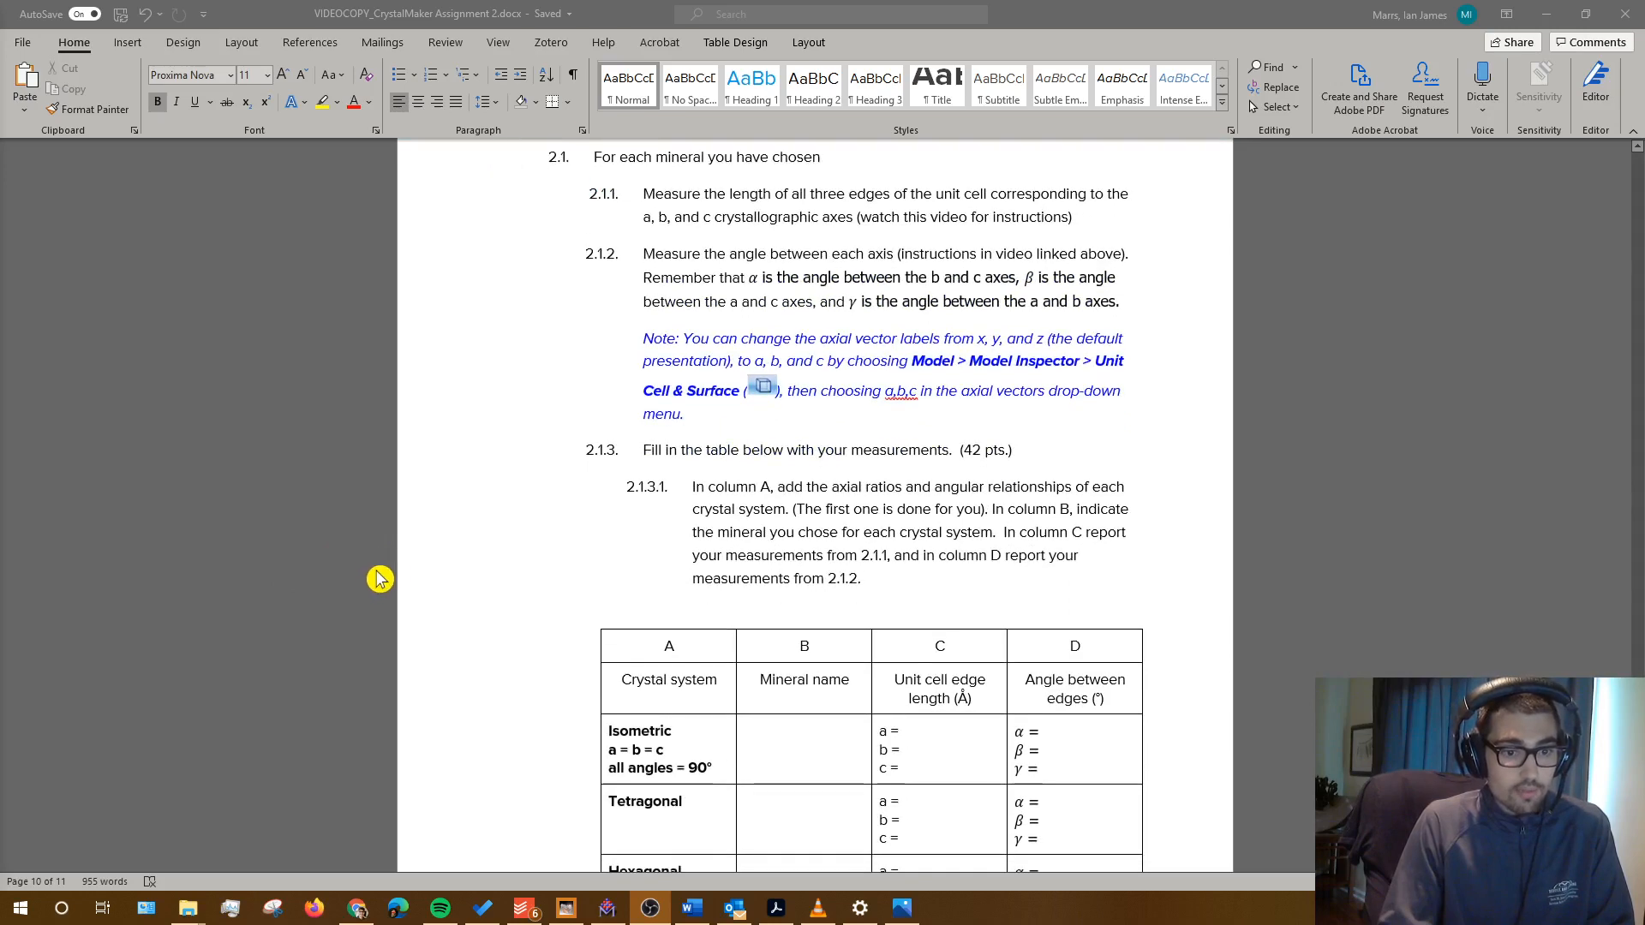
{"action": "scroll", "coordinate": [399, 696], "scroll_direction": "down", "scroll_amount": 4}
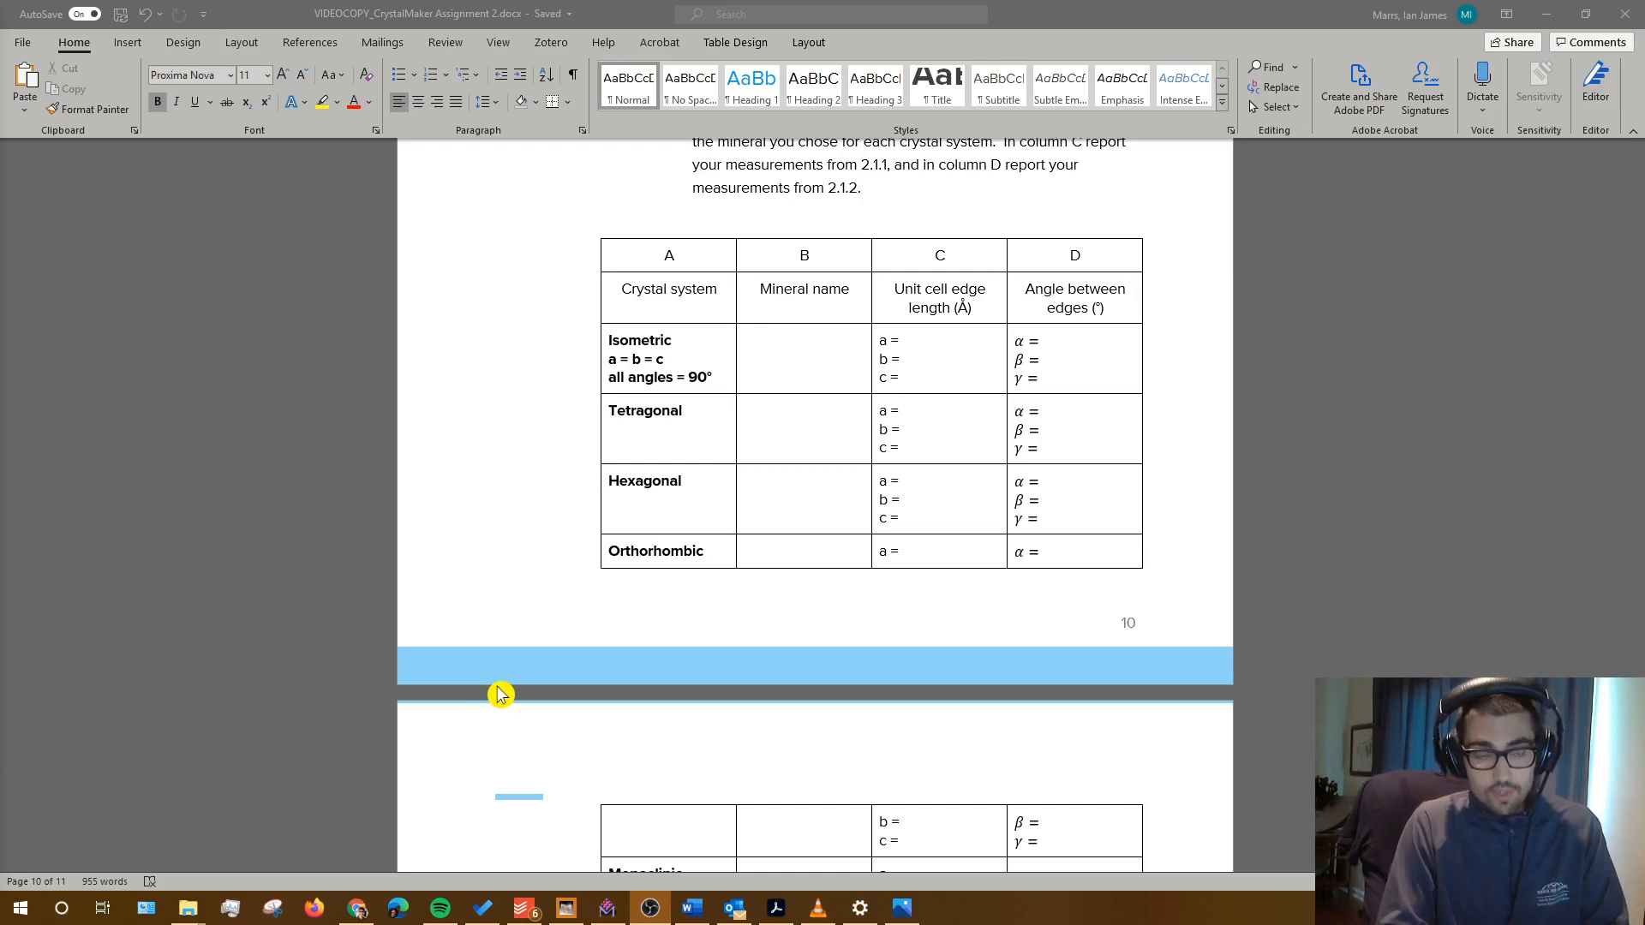
Step: Scroll through Word's crystal-system measurement table, then bring up the Ulexite model in CrystalMaker
{"action": "left_click", "coordinate": [608, 909]}
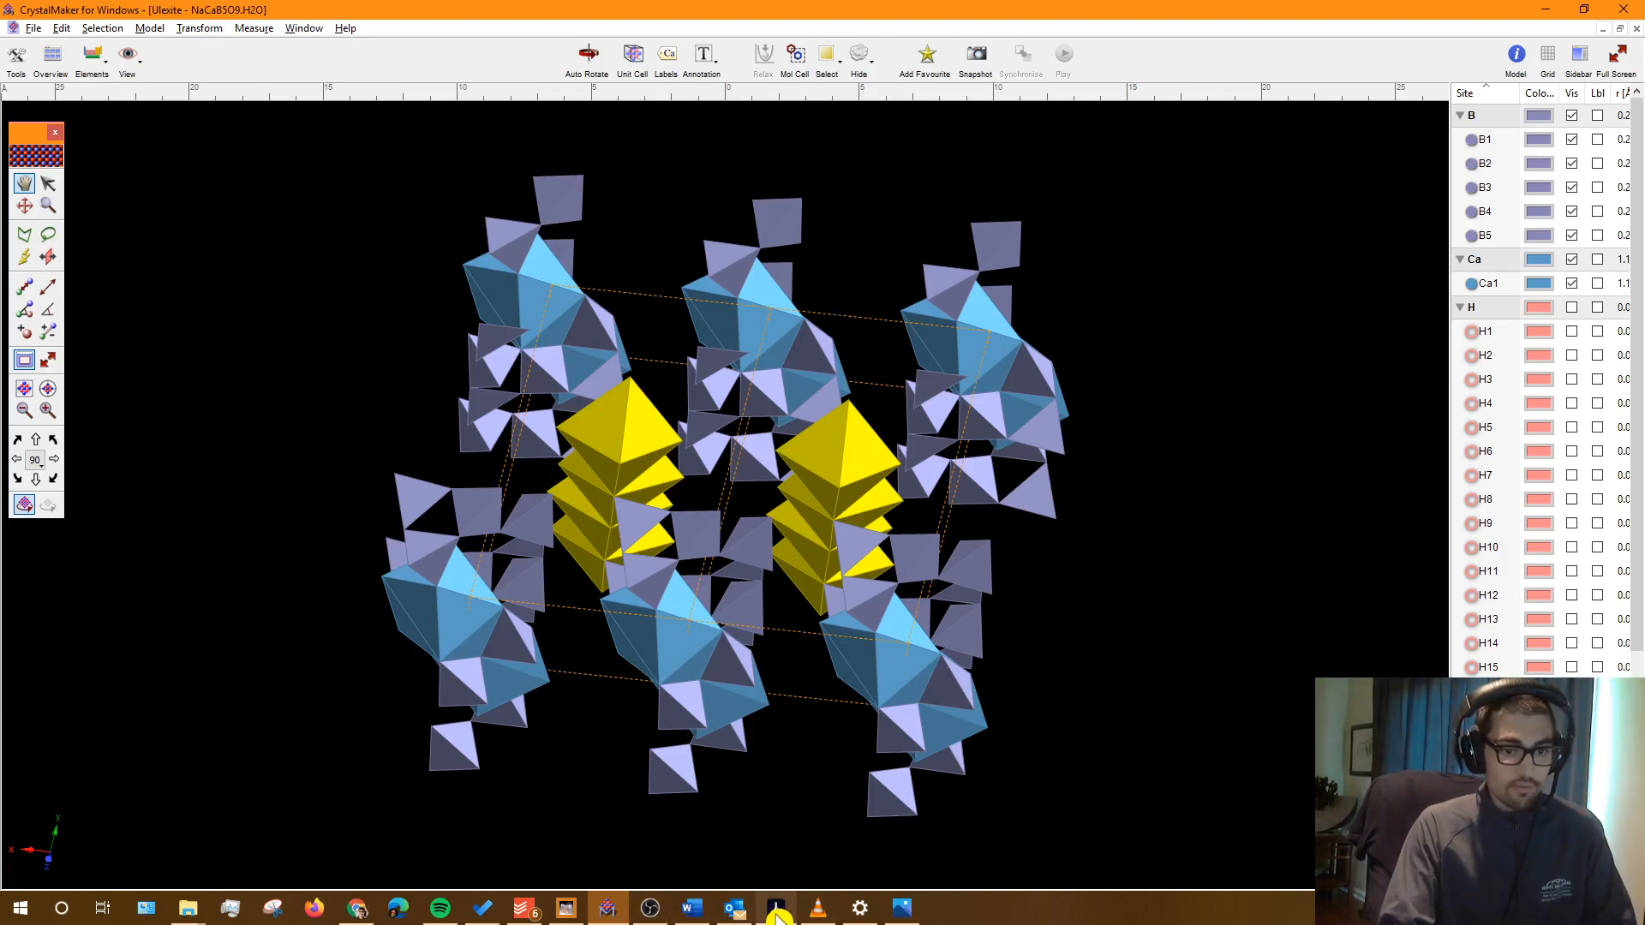
Step: Show the textbook PDF's Table 2.5 Crystal Systems on page 60 in Acrobat
{"action": "left_click", "coordinate": [778, 826]}
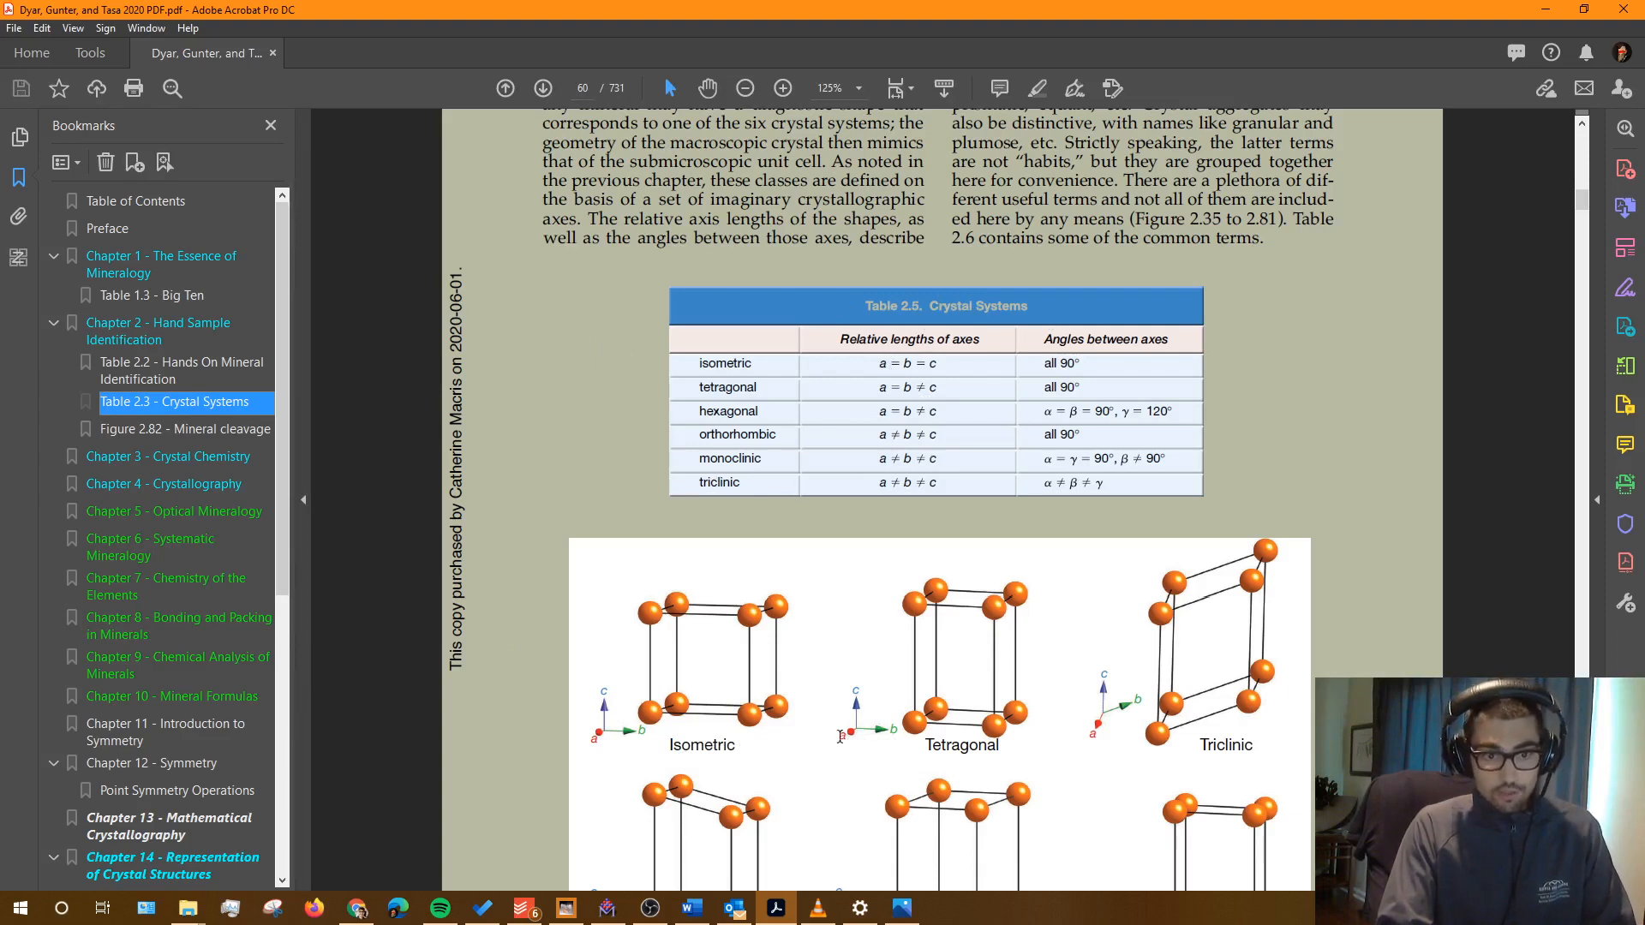
Step: Scroll Word to the Monoclinic and Triclinic rows, cross-checking the textbook's triclinic entry
{"action": "left_click", "coordinate": [693, 908]}
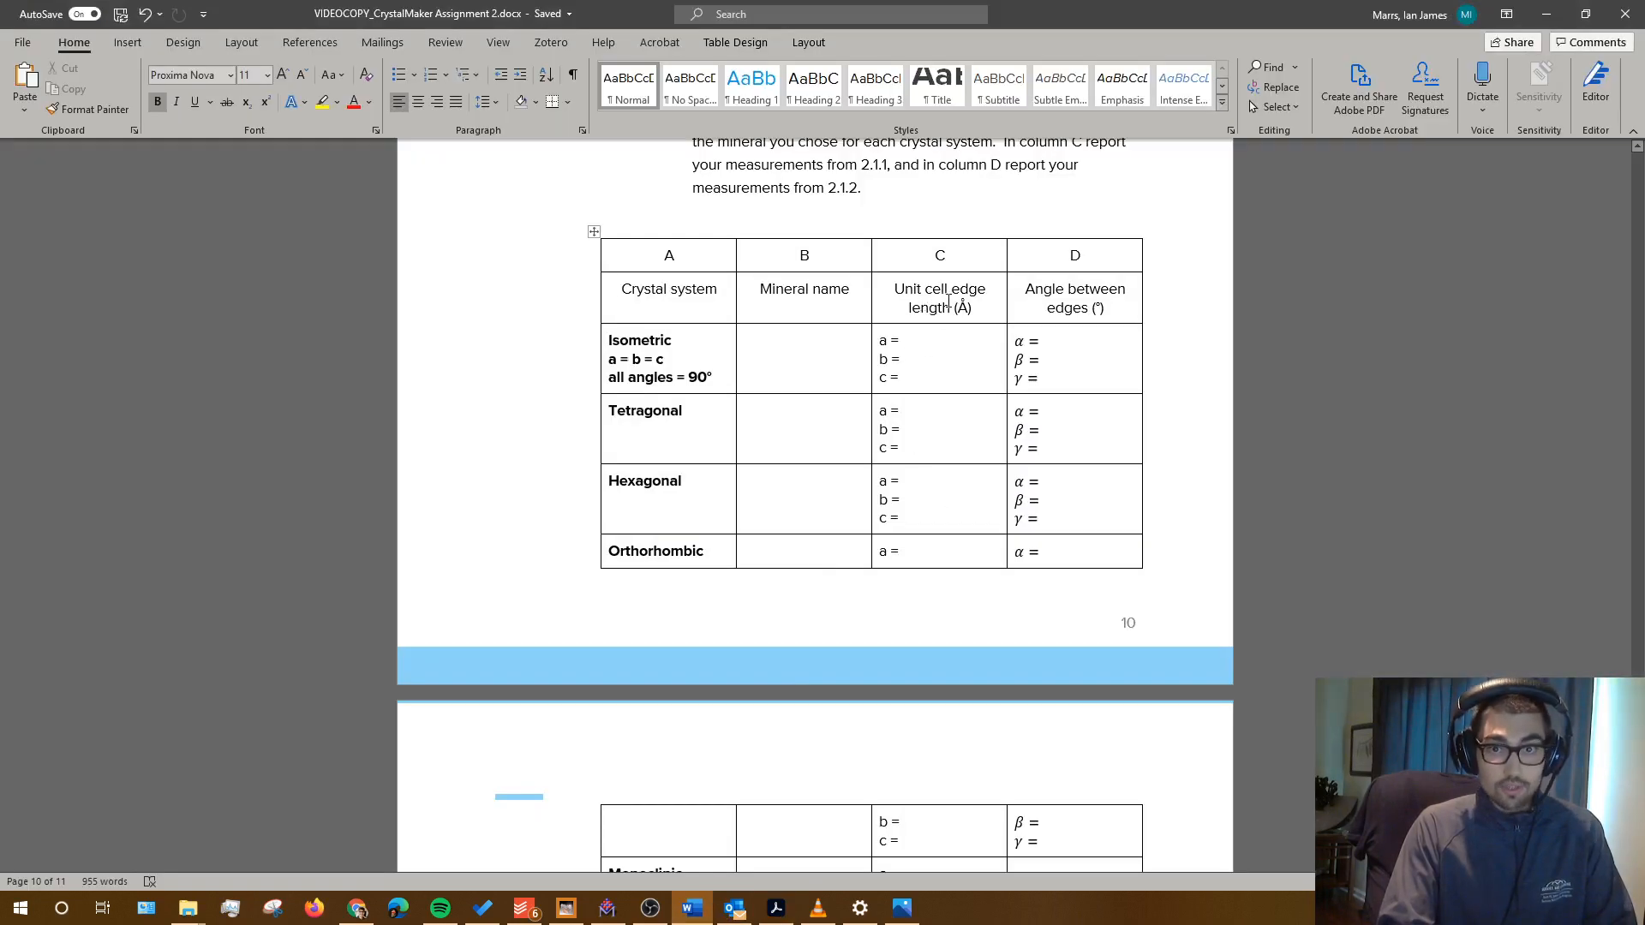
{"action": "scroll", "coordinate": [947, 422], "scroll_direction": "down", "scroll_amount": 3}
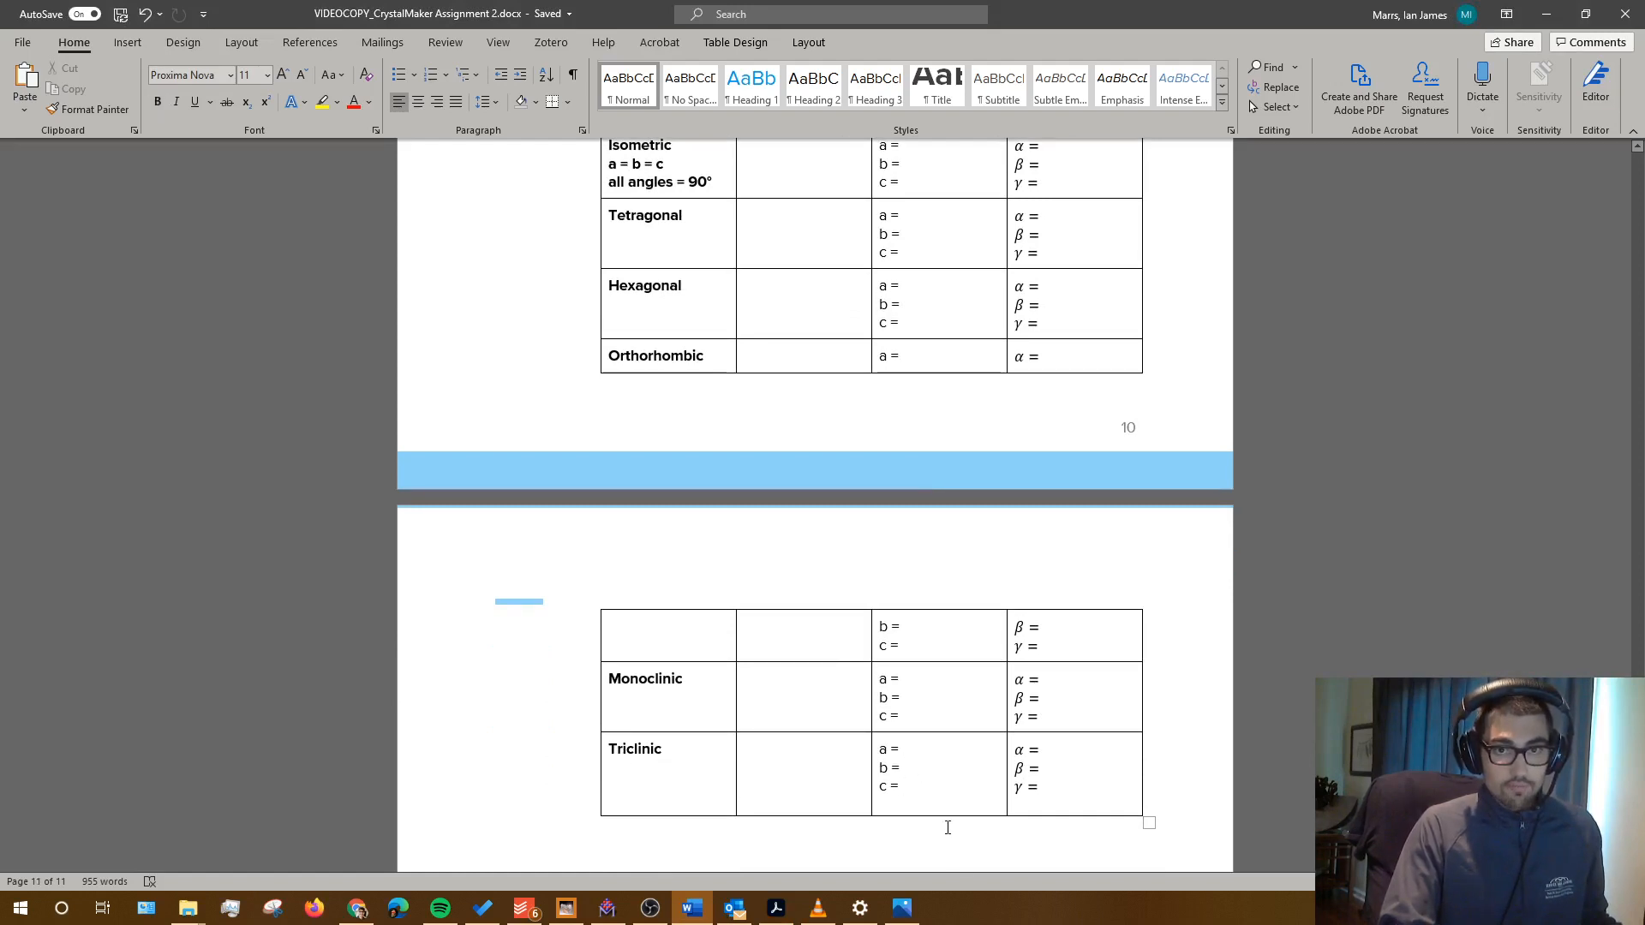
{"action": "key", "text": "alt+Tab"}
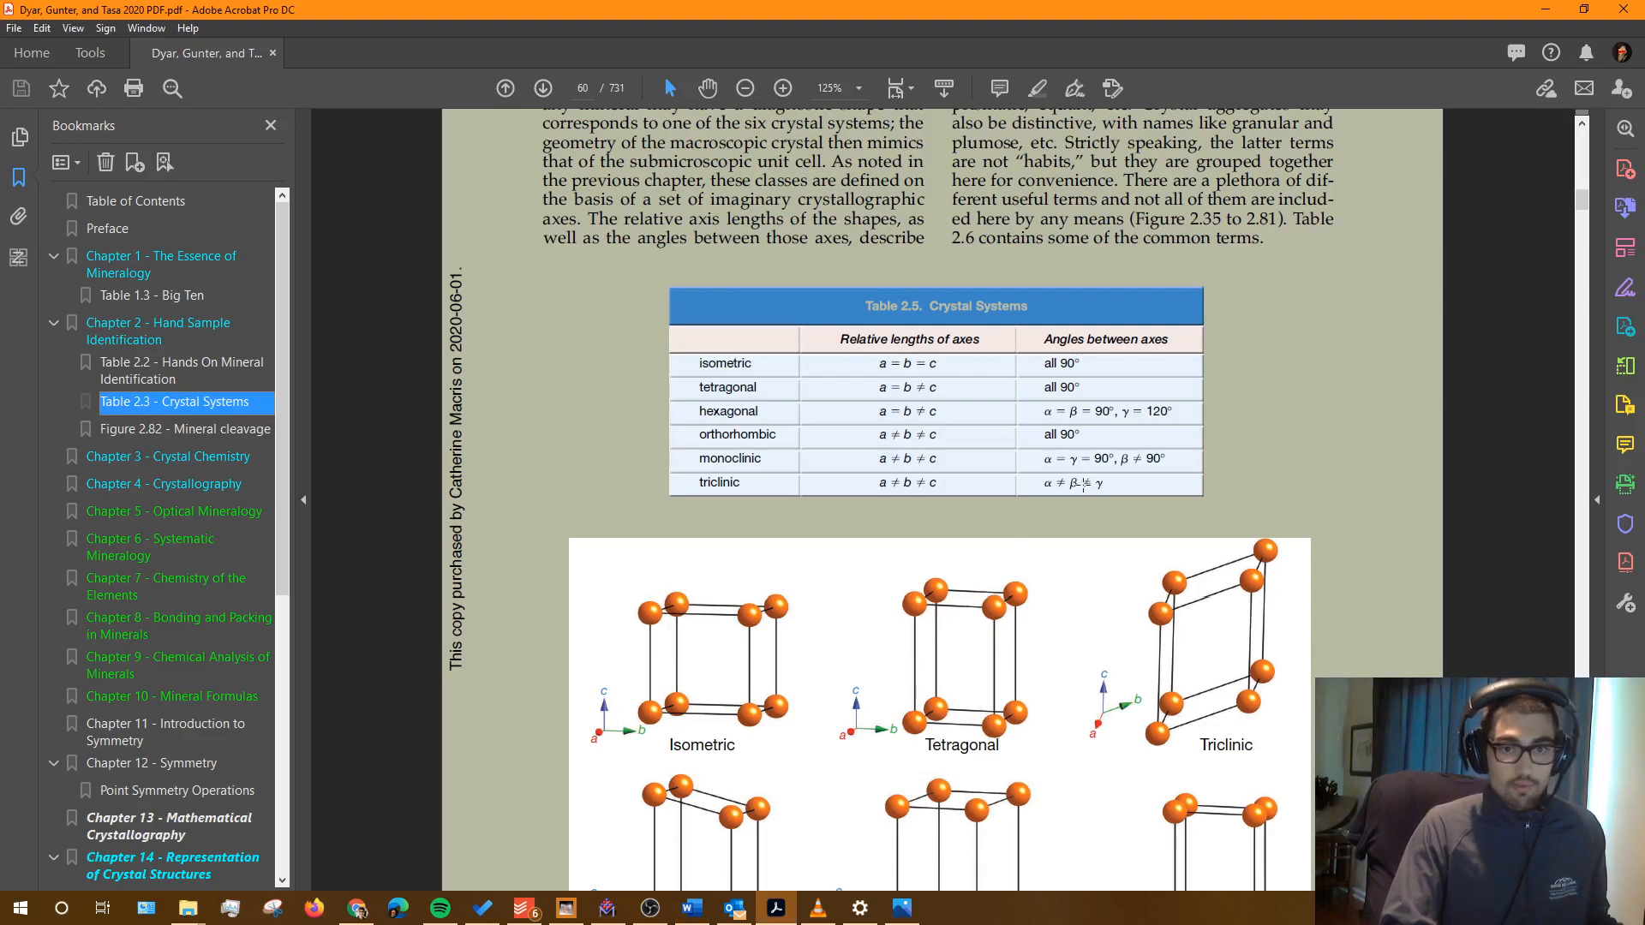
{"action": "key", "text": "alt+Tab"}
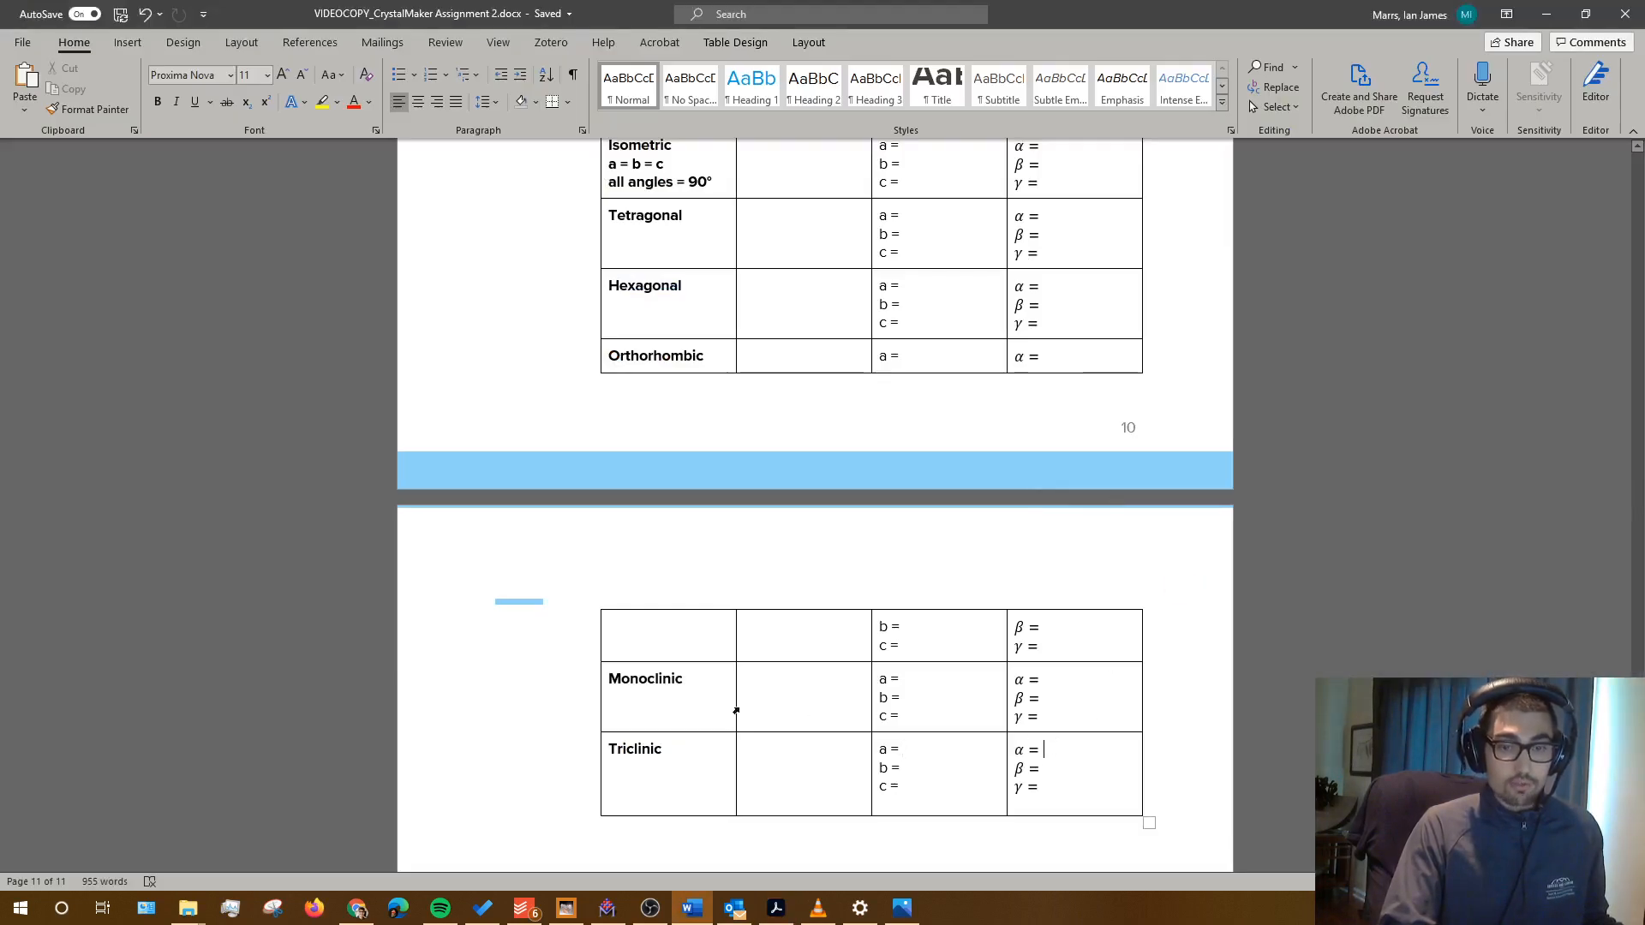
Step: Type Ulexite in the Triclinic row's mineral name cell and return to CrystalMaker
{"action": "left_click", "coordinate": [780, 735]}
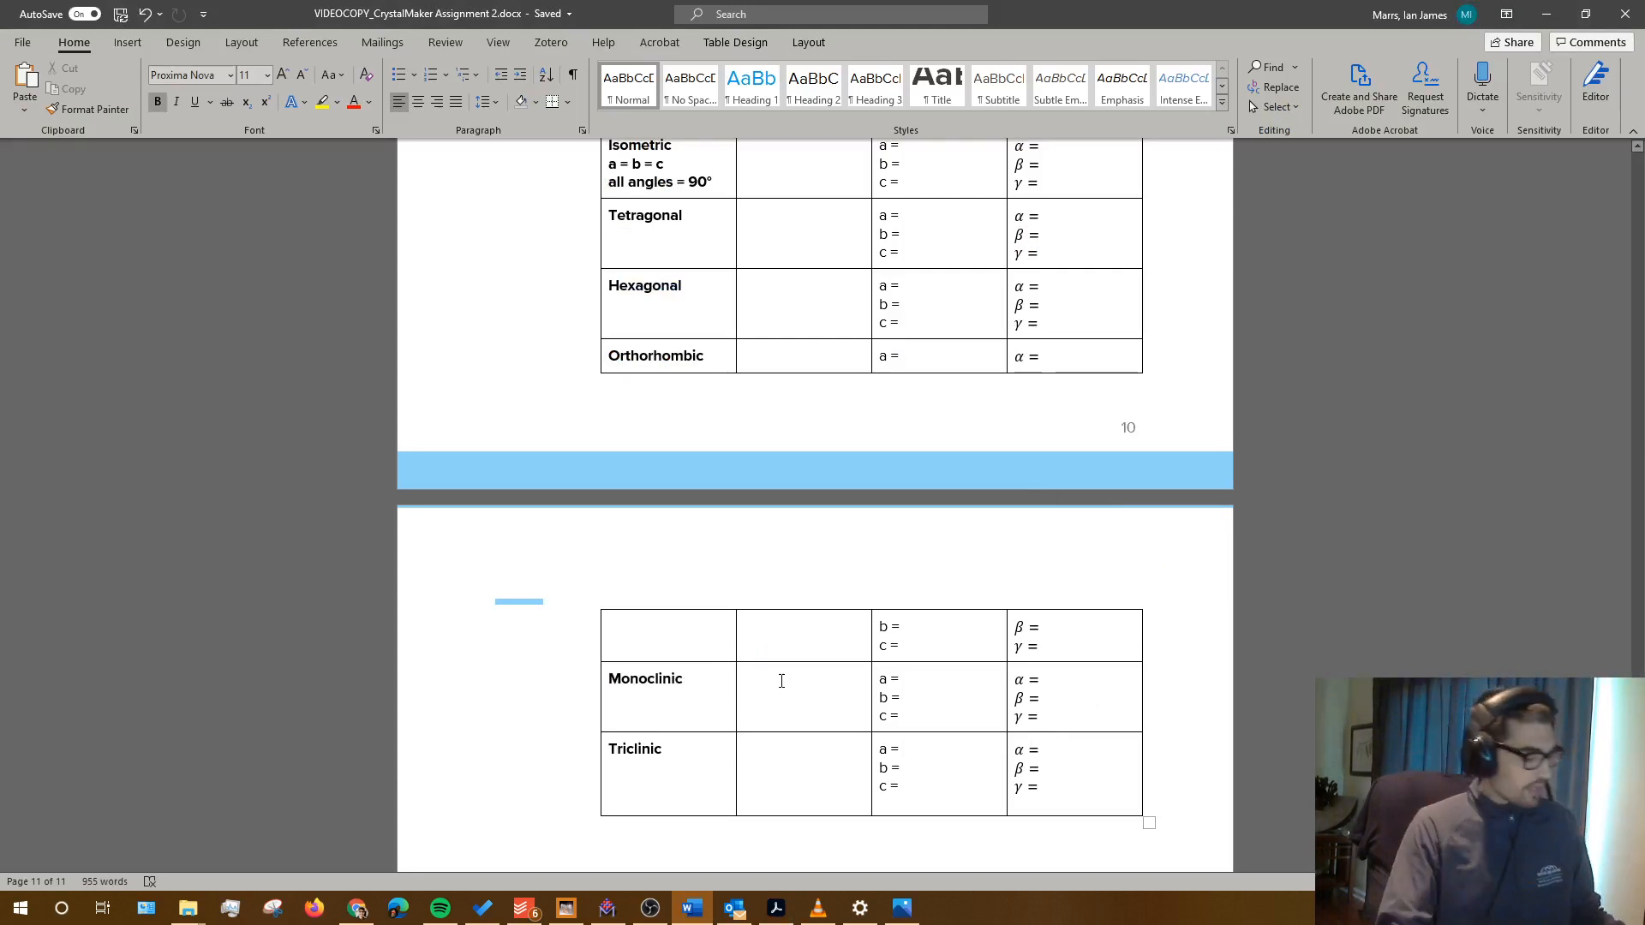
{"action": "type", "text": "Ulexite"}
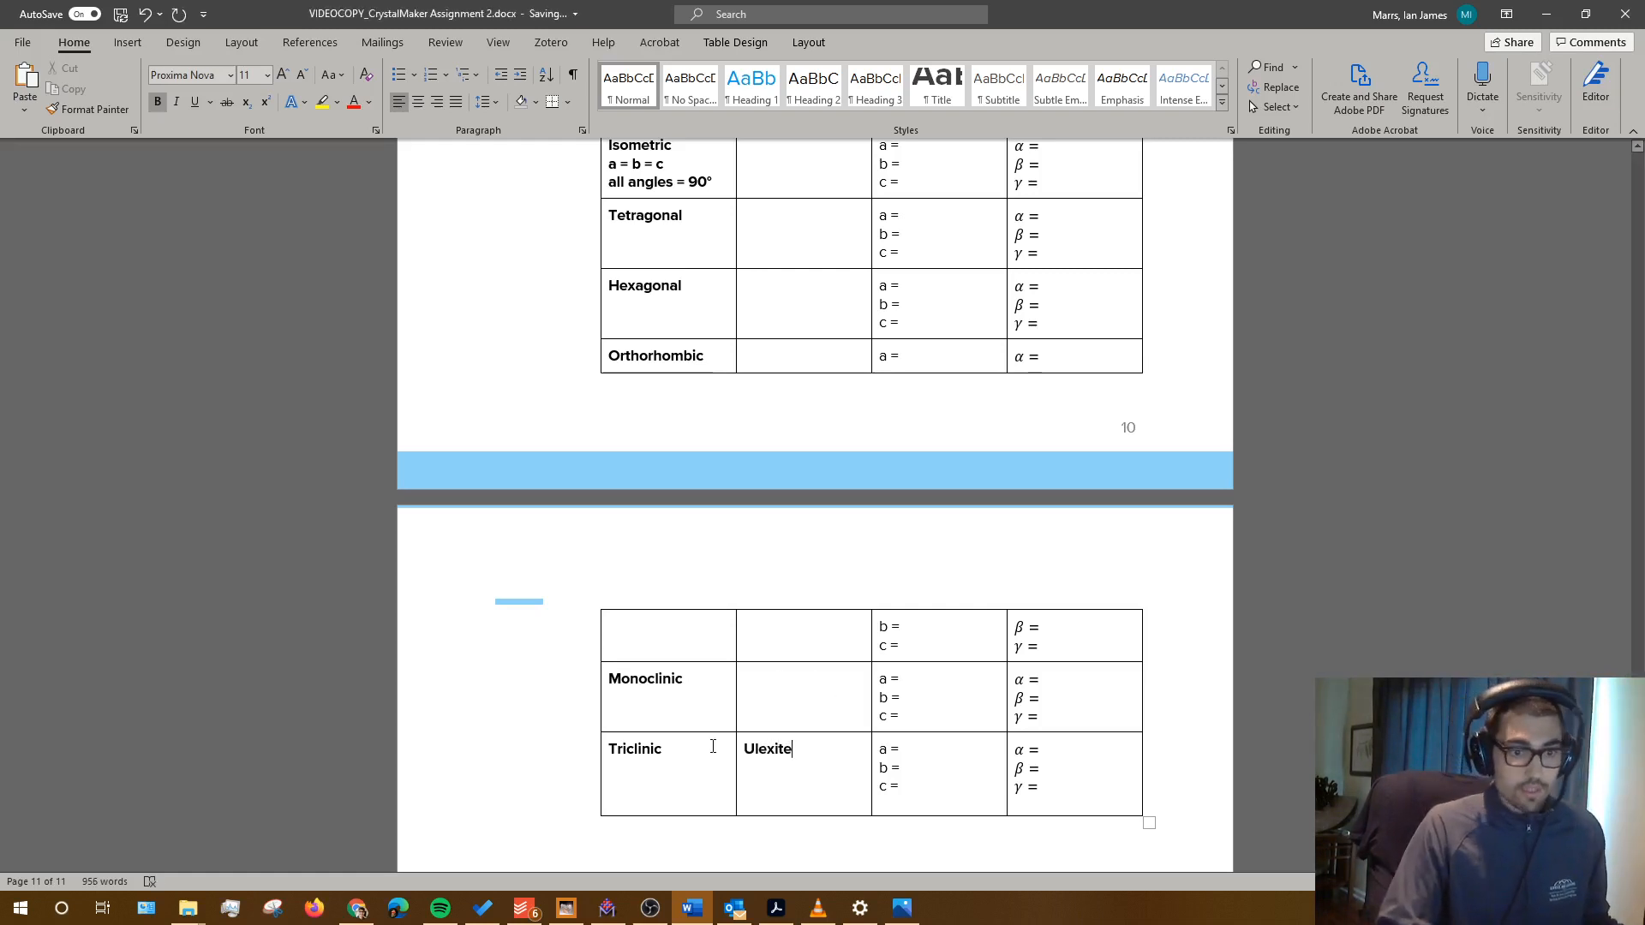
{"action": "key", "text": "alt+Tab"}
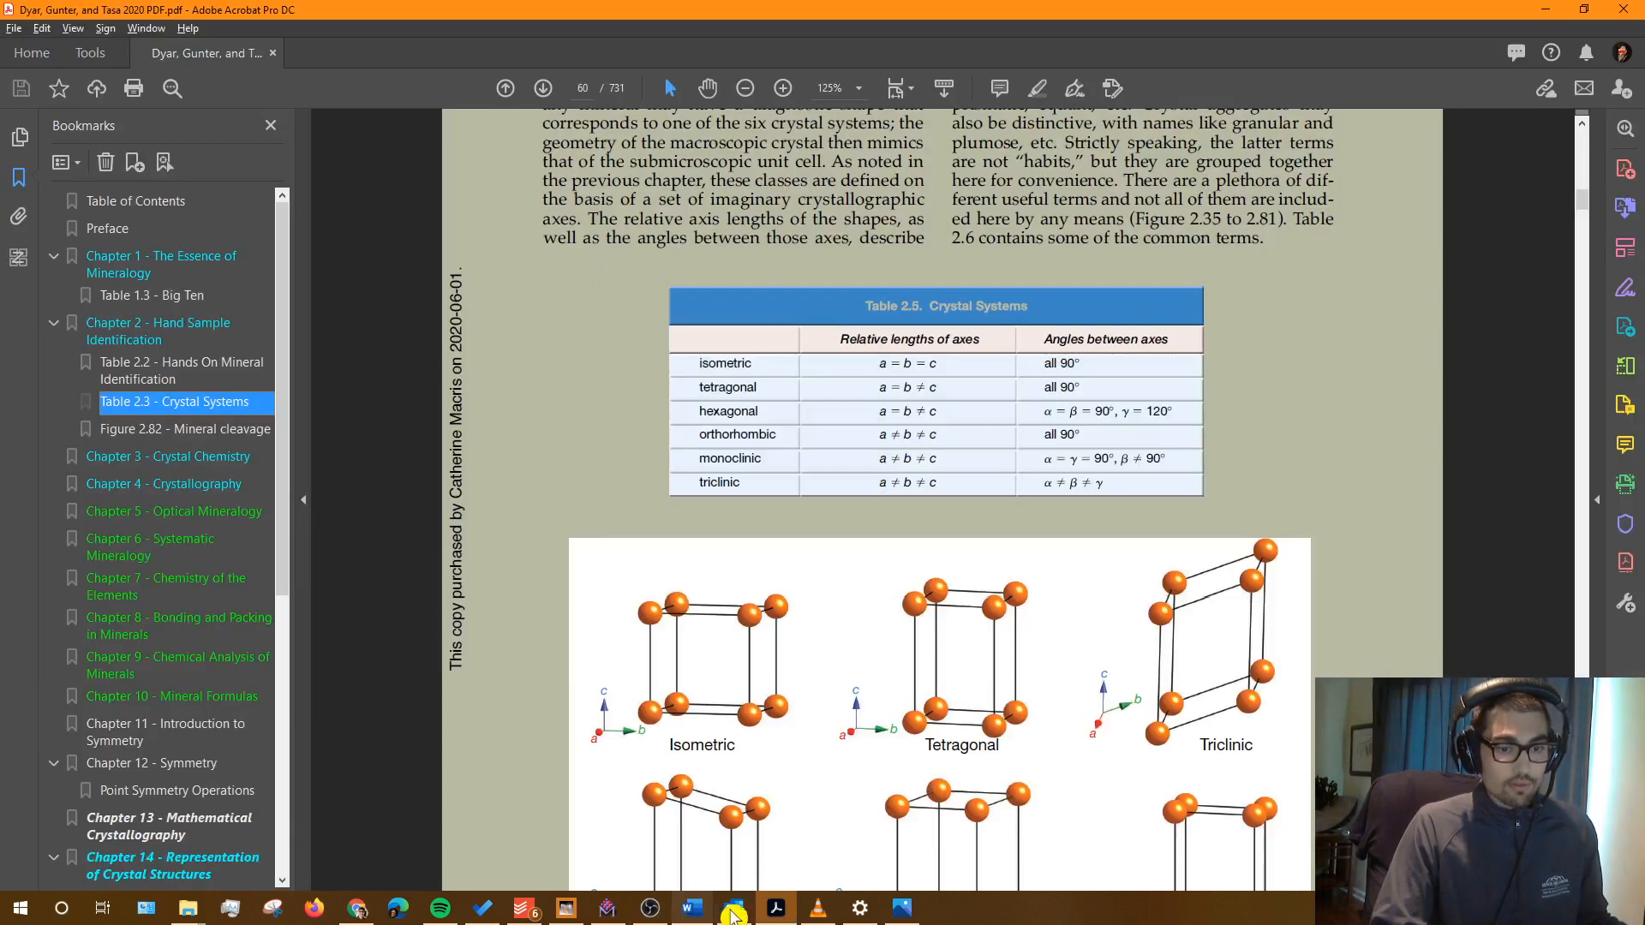
{"action": "left_click", "coordinate": [608, 908]}
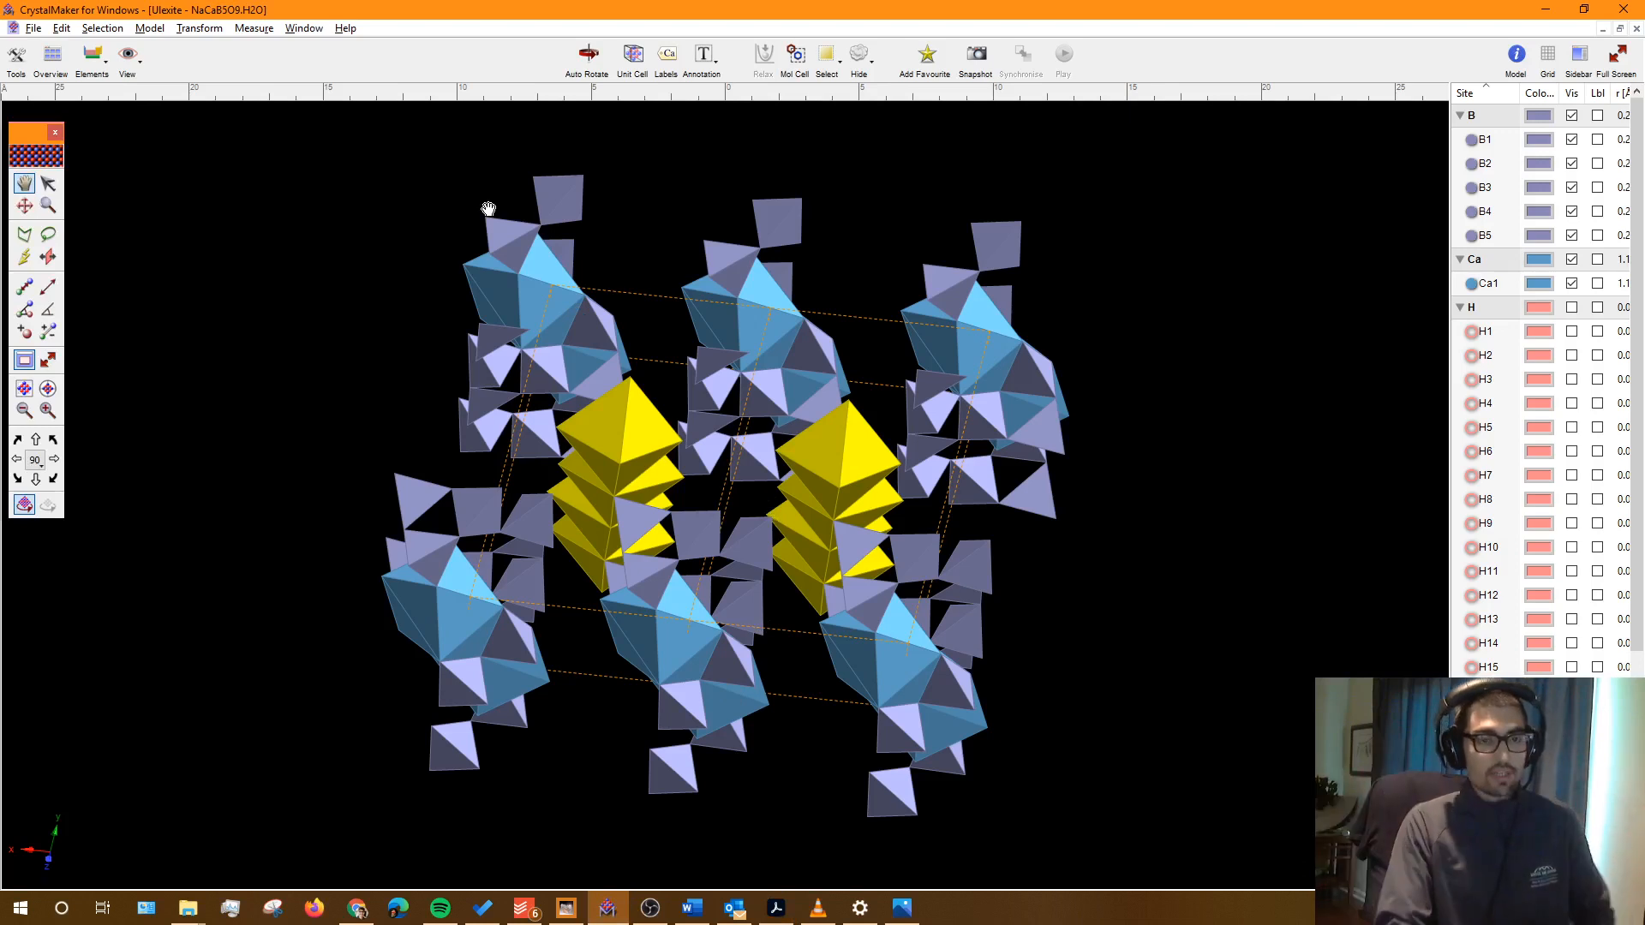
Step: Set the plot range to One Cell, giving 0–0.99999 on each axis with 80 atoms
{"action": "left_click", "coordinate": [196, 28]}
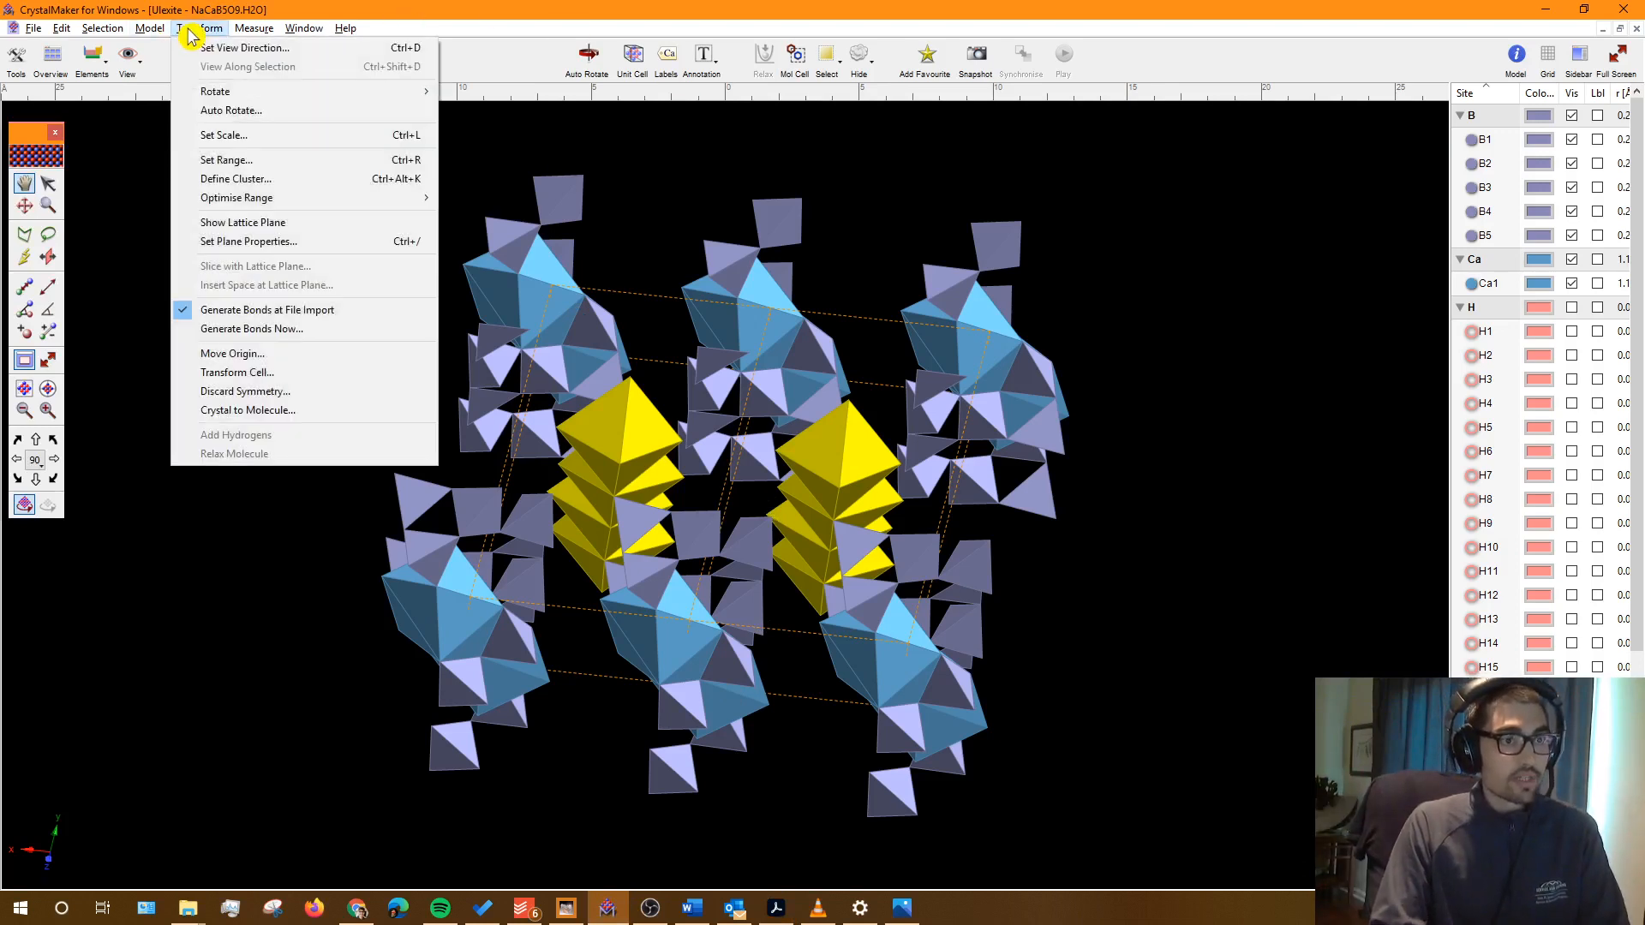
{"action": "left_click", "coordinate": [295, 163]}
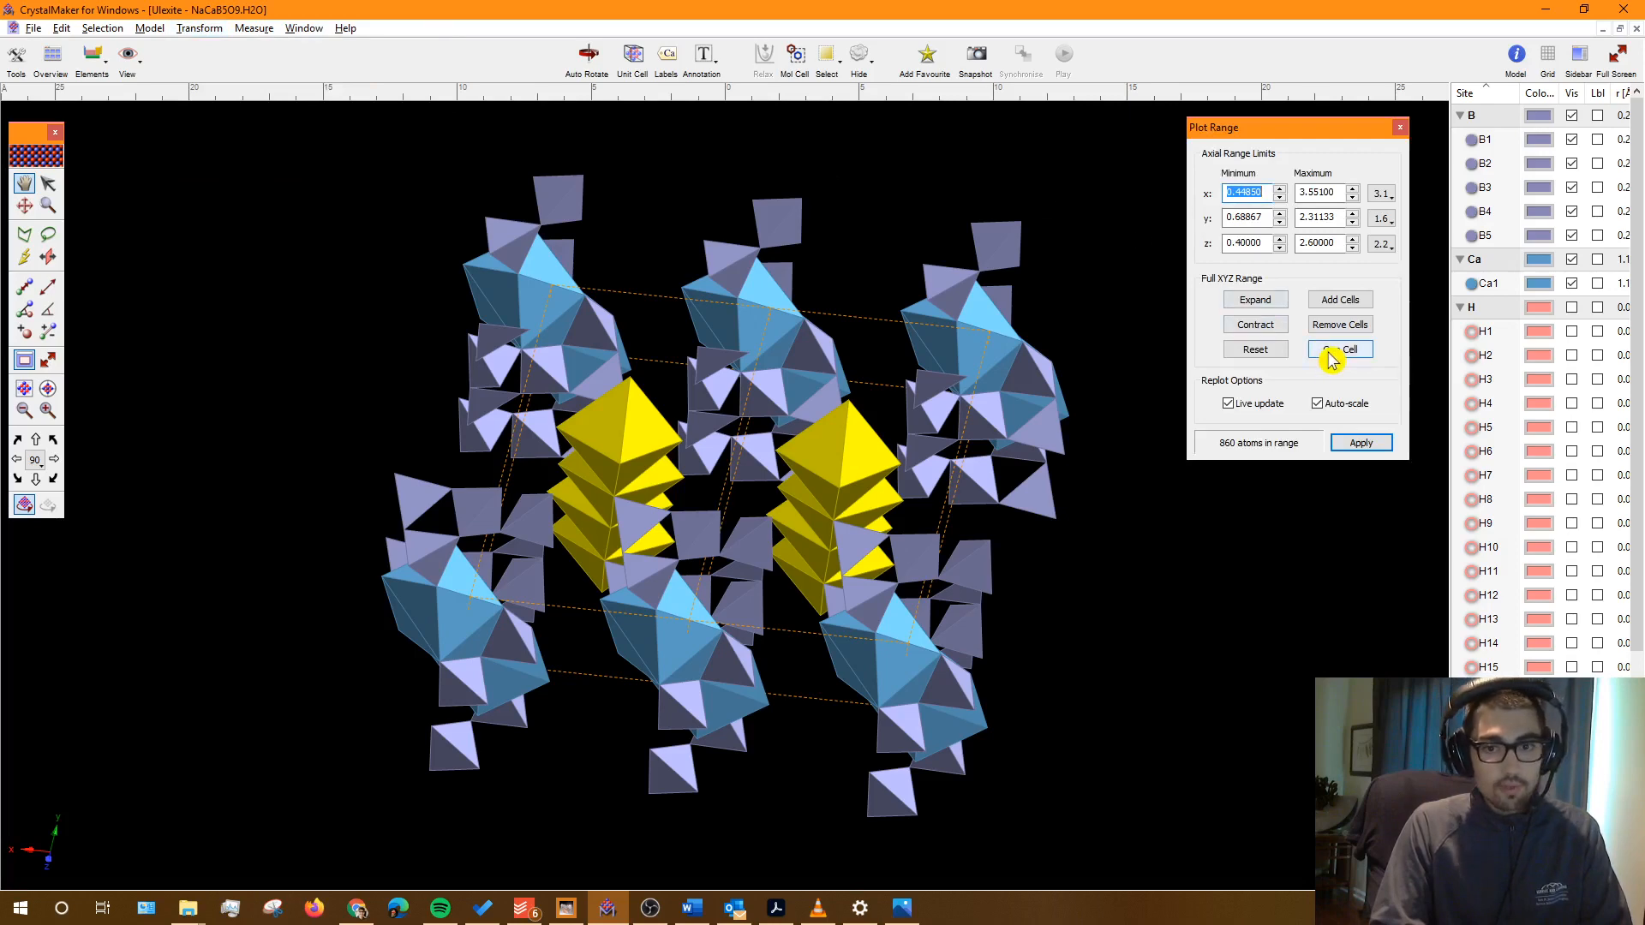
{"action": "left_click", "coordinate": [1330, 352]}
{"action": "left_click", "coordinate": [206, 28]}
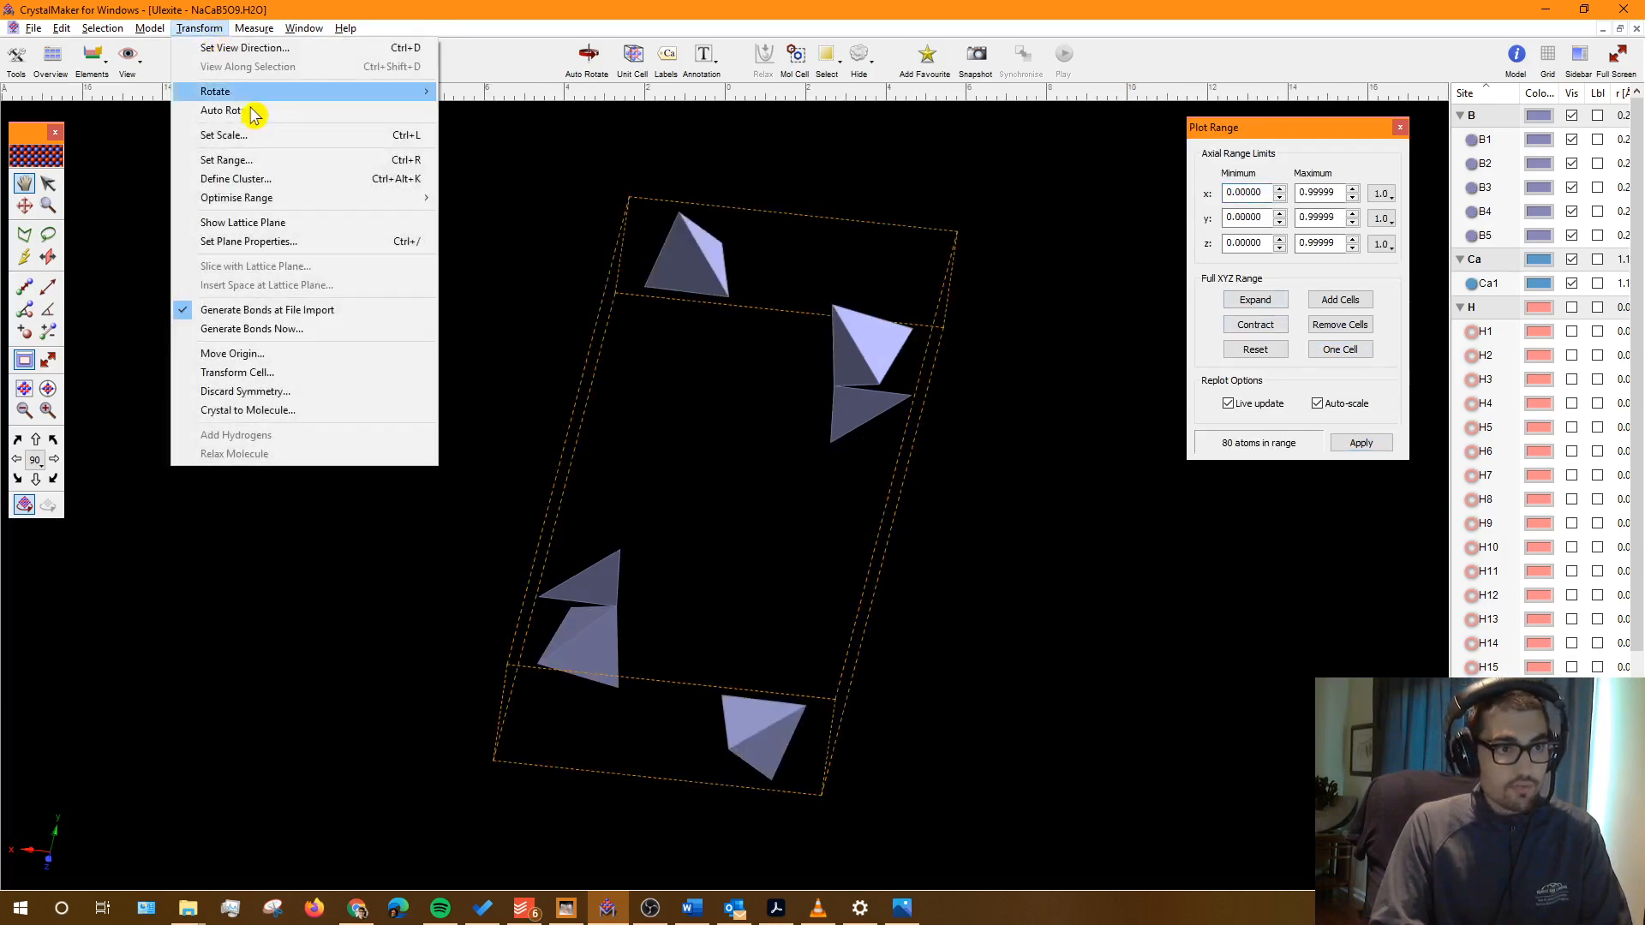
{"action": "left_click", "coordinate": [1325, 374]}
{"action": "left_click", "coordinate": [1400, 127]}
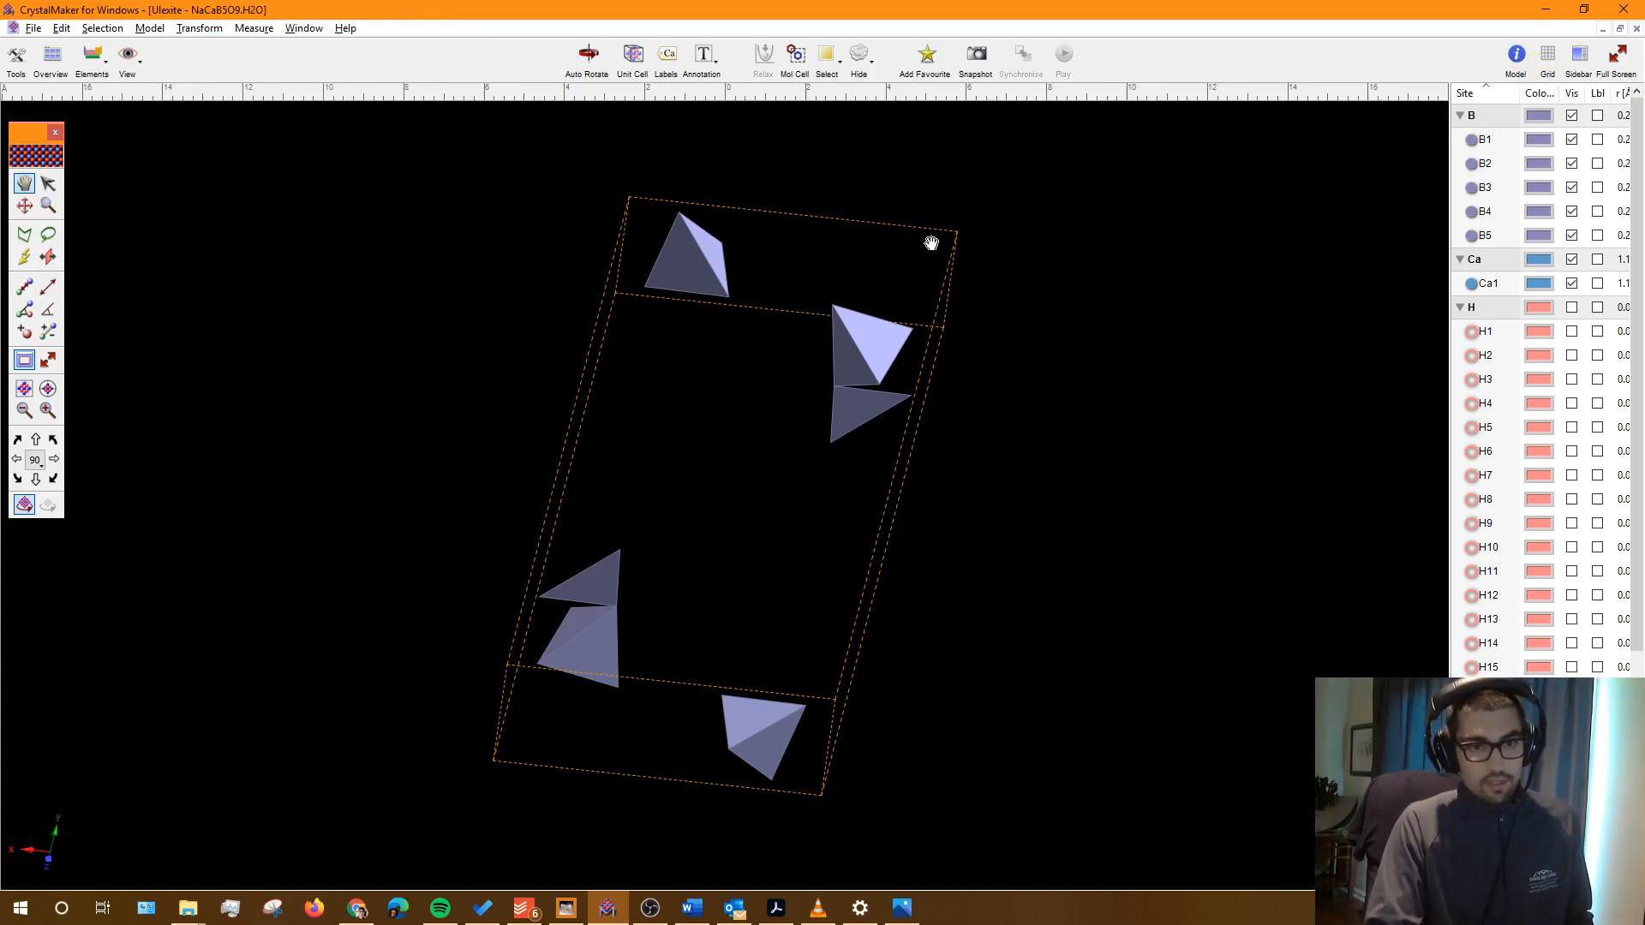
Step: Make the unit-cell frame green with solid lines in the Unit Cell & Surface settings
{"action": "left_click_drag", "start_coordinate": [933, 243], "coordinate": [873, 316]}
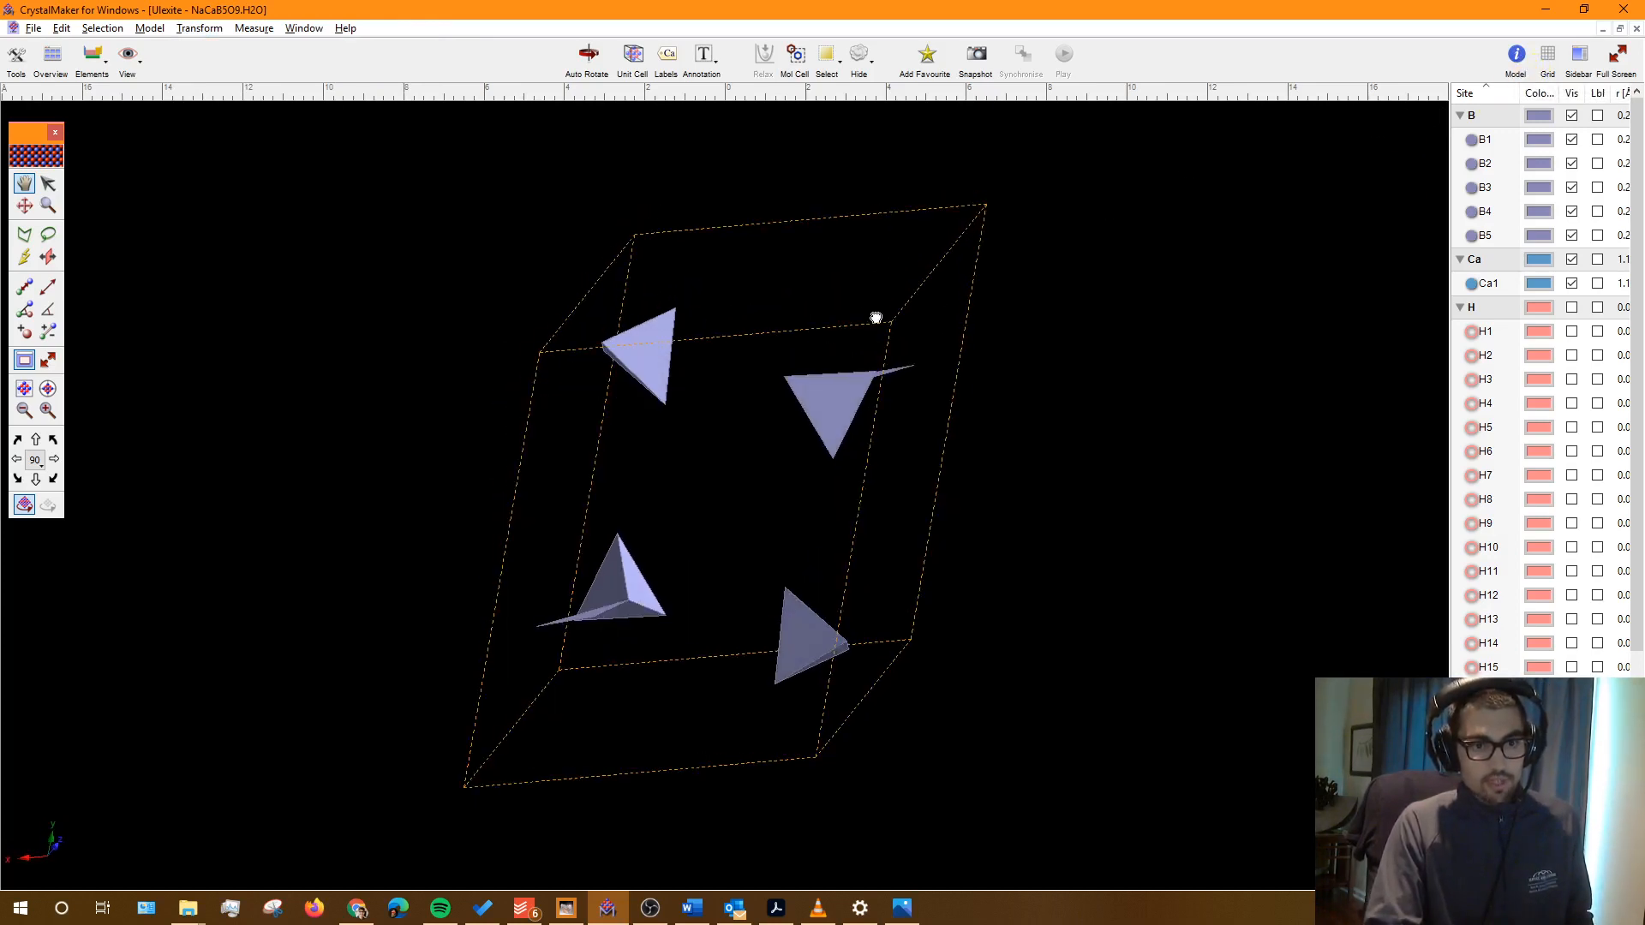
{"action": "left_click", "coordinate": [1516, 57]}
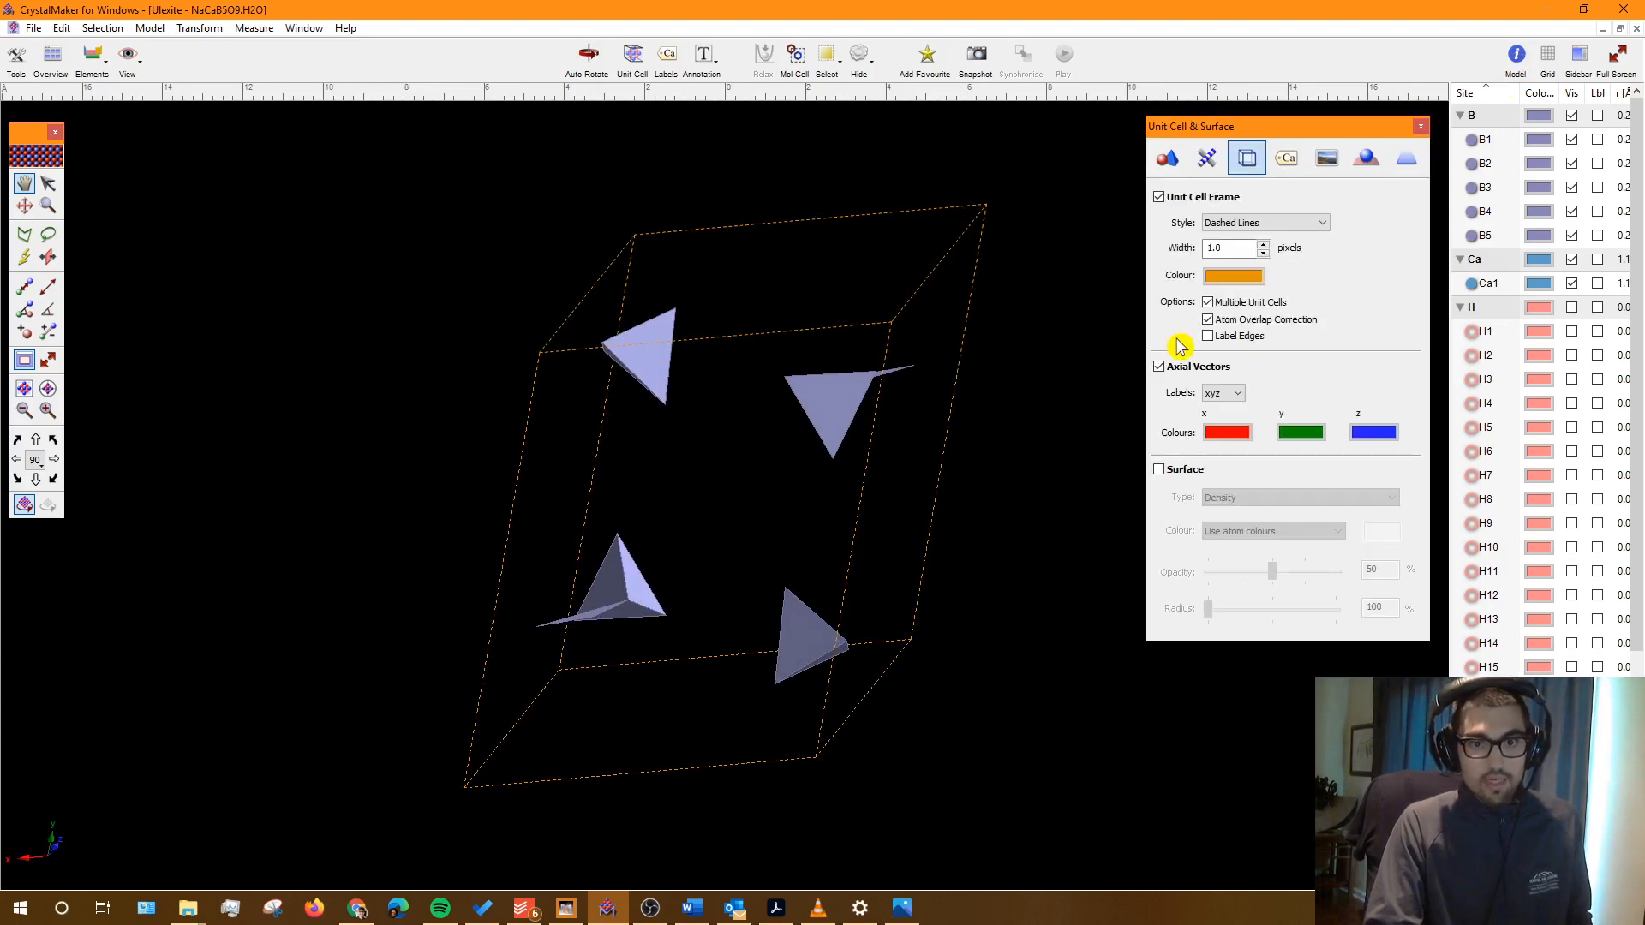
{"action": "left_click", "coordinate": [1257, 278]}
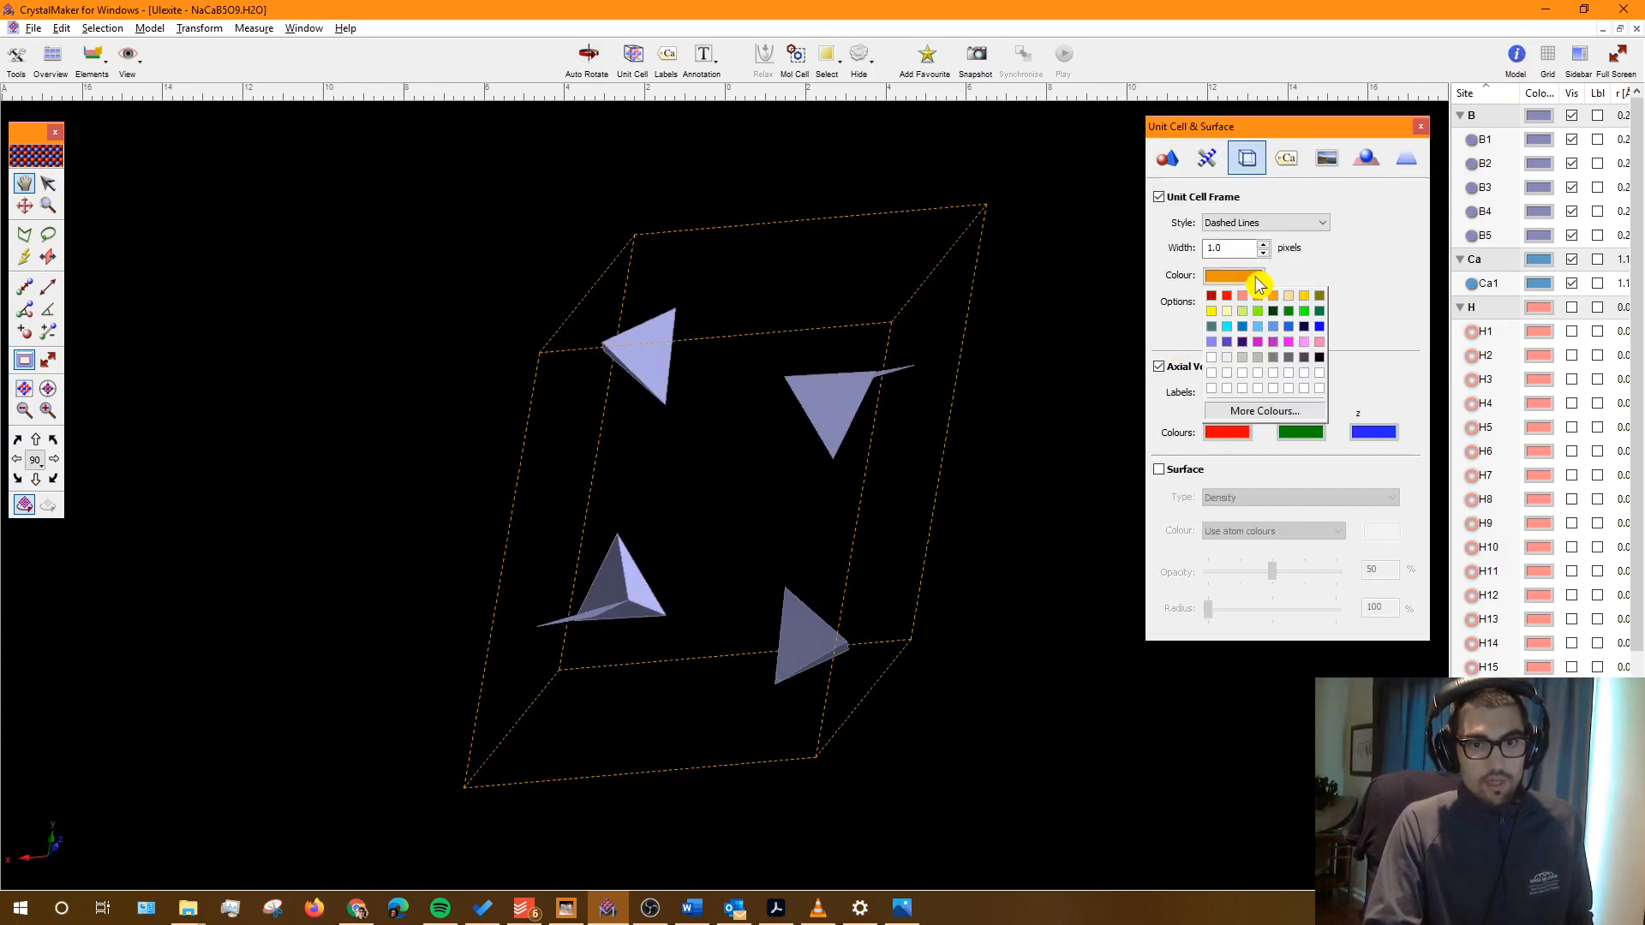
{"action": "left_click", "coordinate": [1304, 310]}
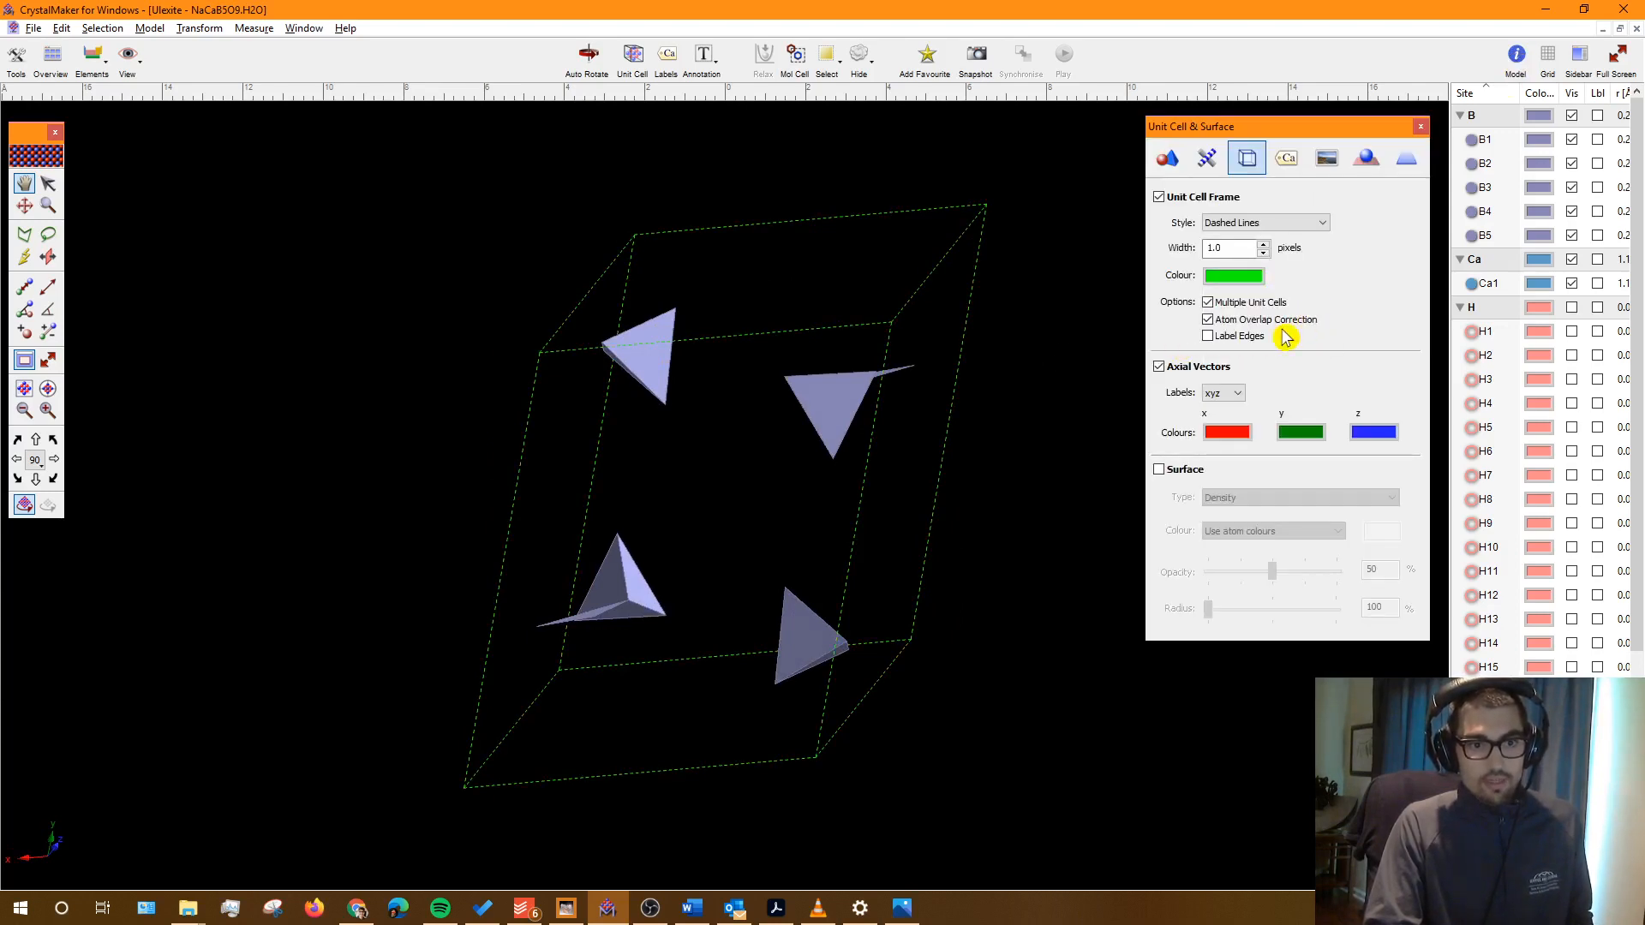
{"action": "left_click_drag", "start_coordinate": [925, 422], "coordinate": [958, 396]}
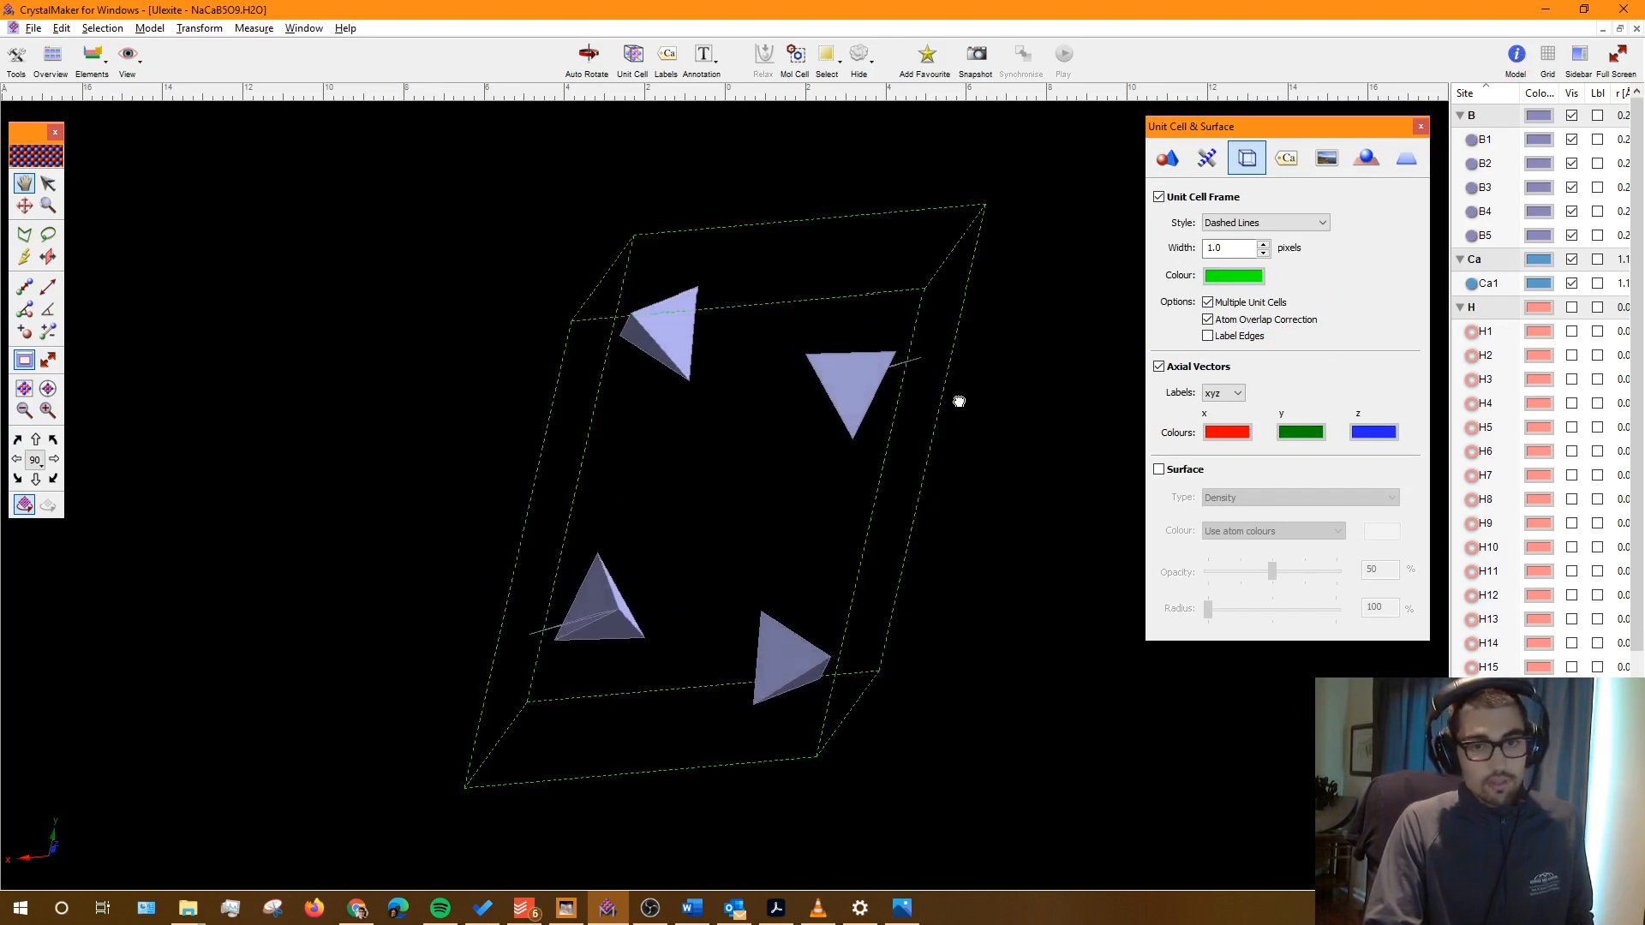
{"action": "left_click", "coordinate": [1289, 224]}
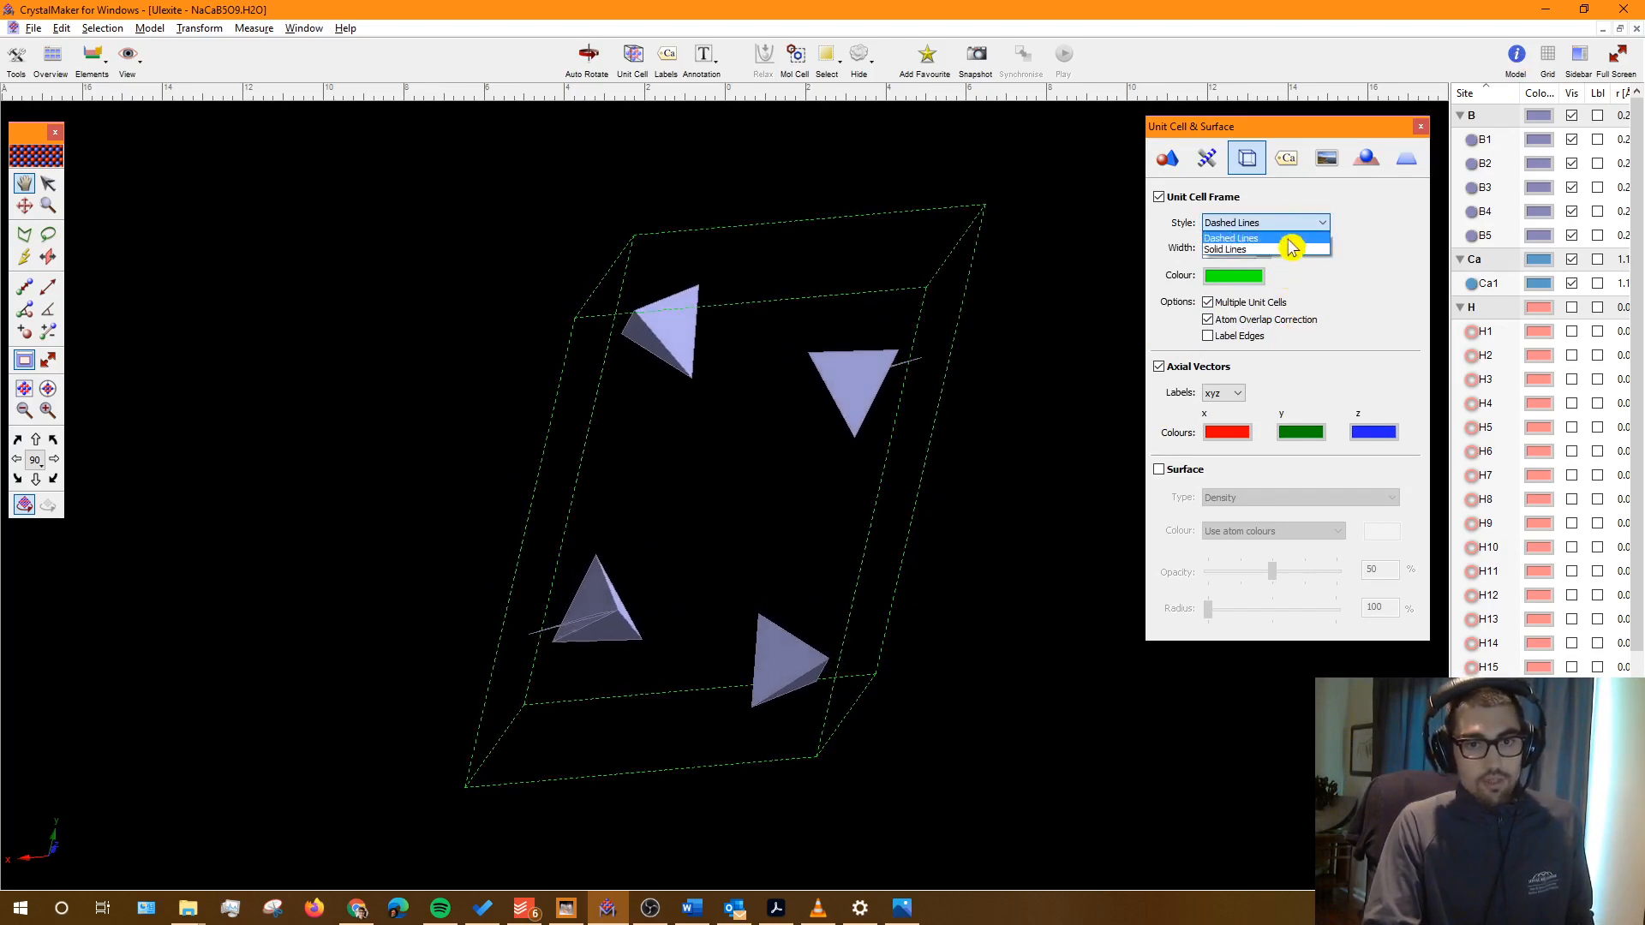
{"action": "left_click", "coordinate": [1283, 250]}
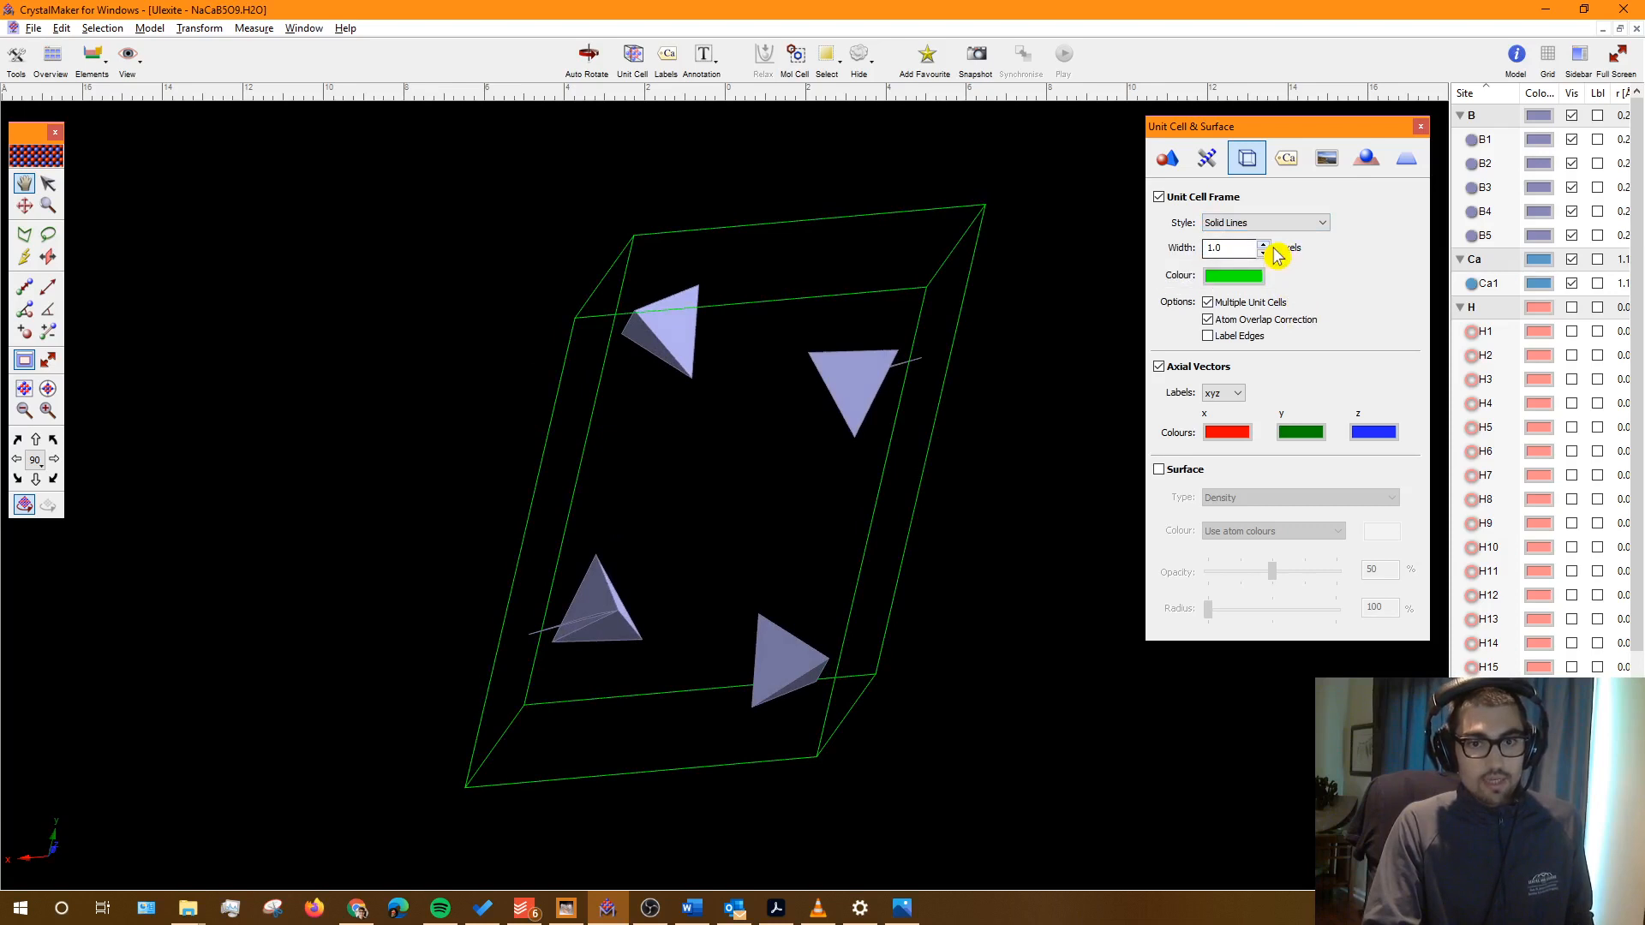
Step: Reduce the frame width from 10 to 1 pixel and rotate the crystal to a new angle
{"action": "left_click_drag", "start_coordinate": [1229, 248], "coordinate": [1198, 256]}
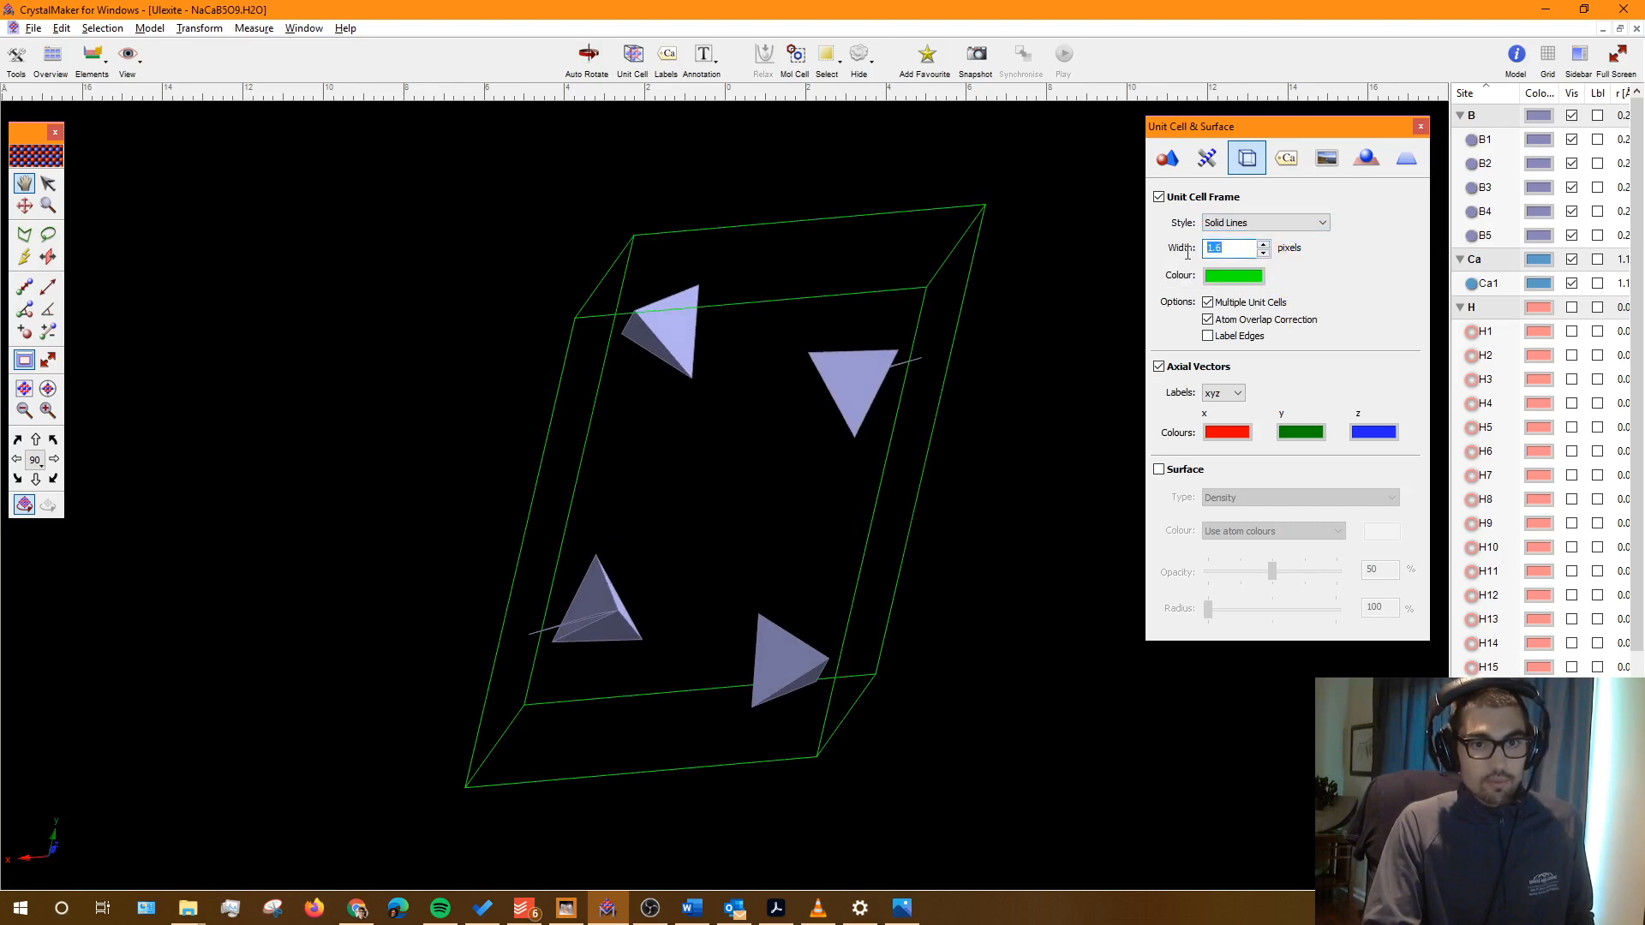
{"action": "type", "text": "50"}
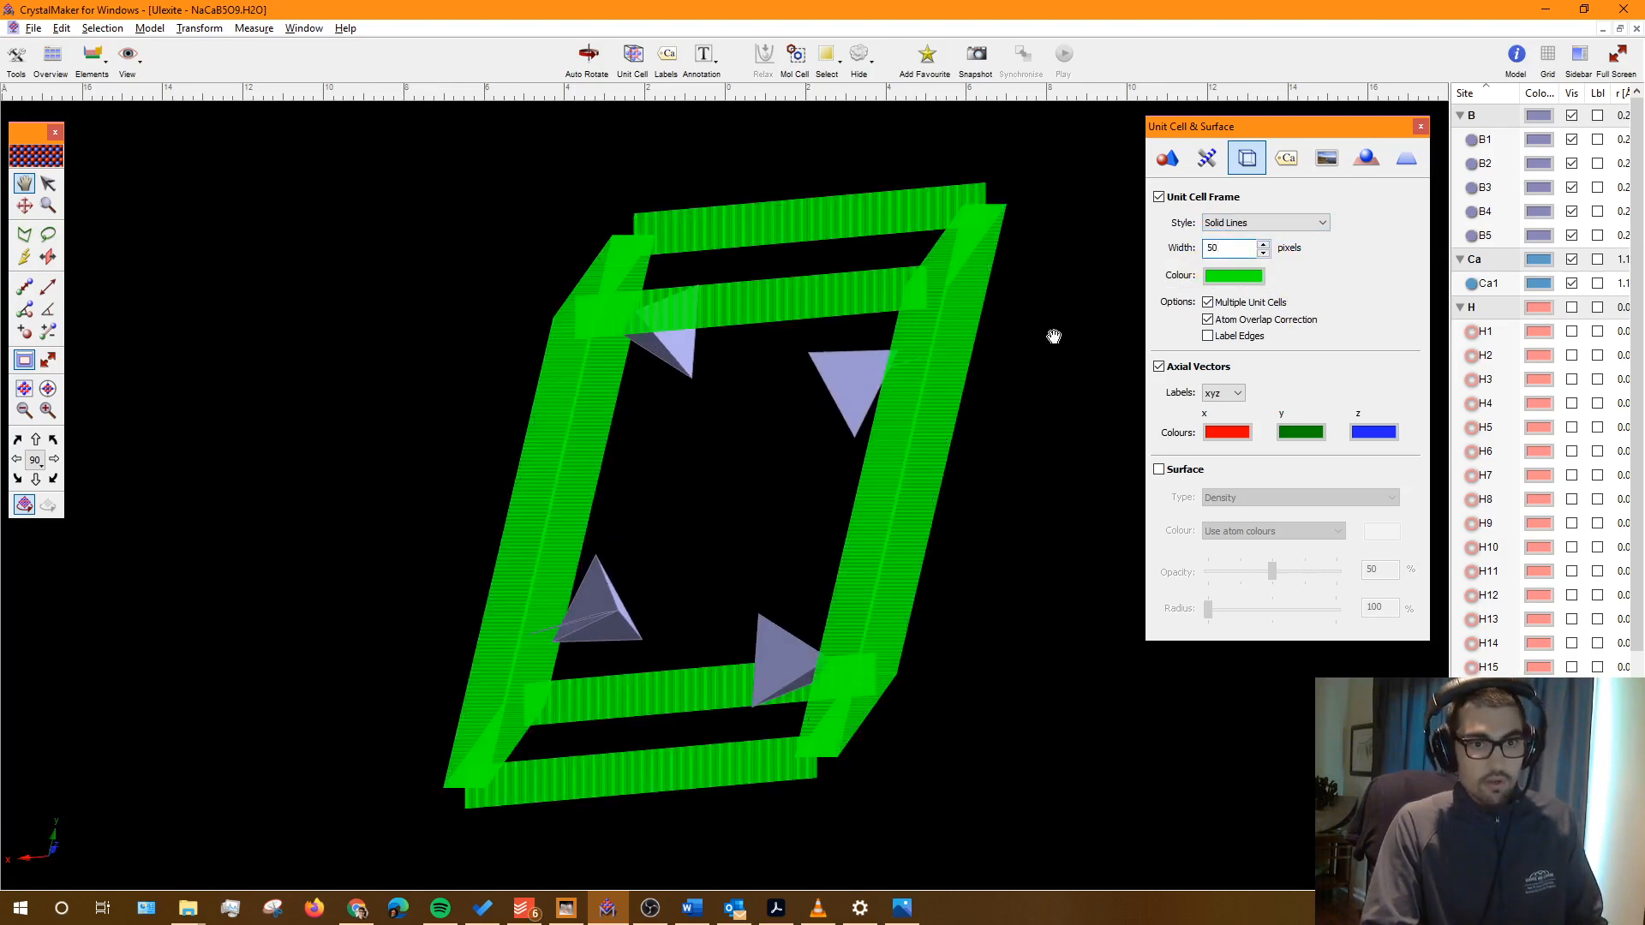
{"action": "type", "text": "10"}
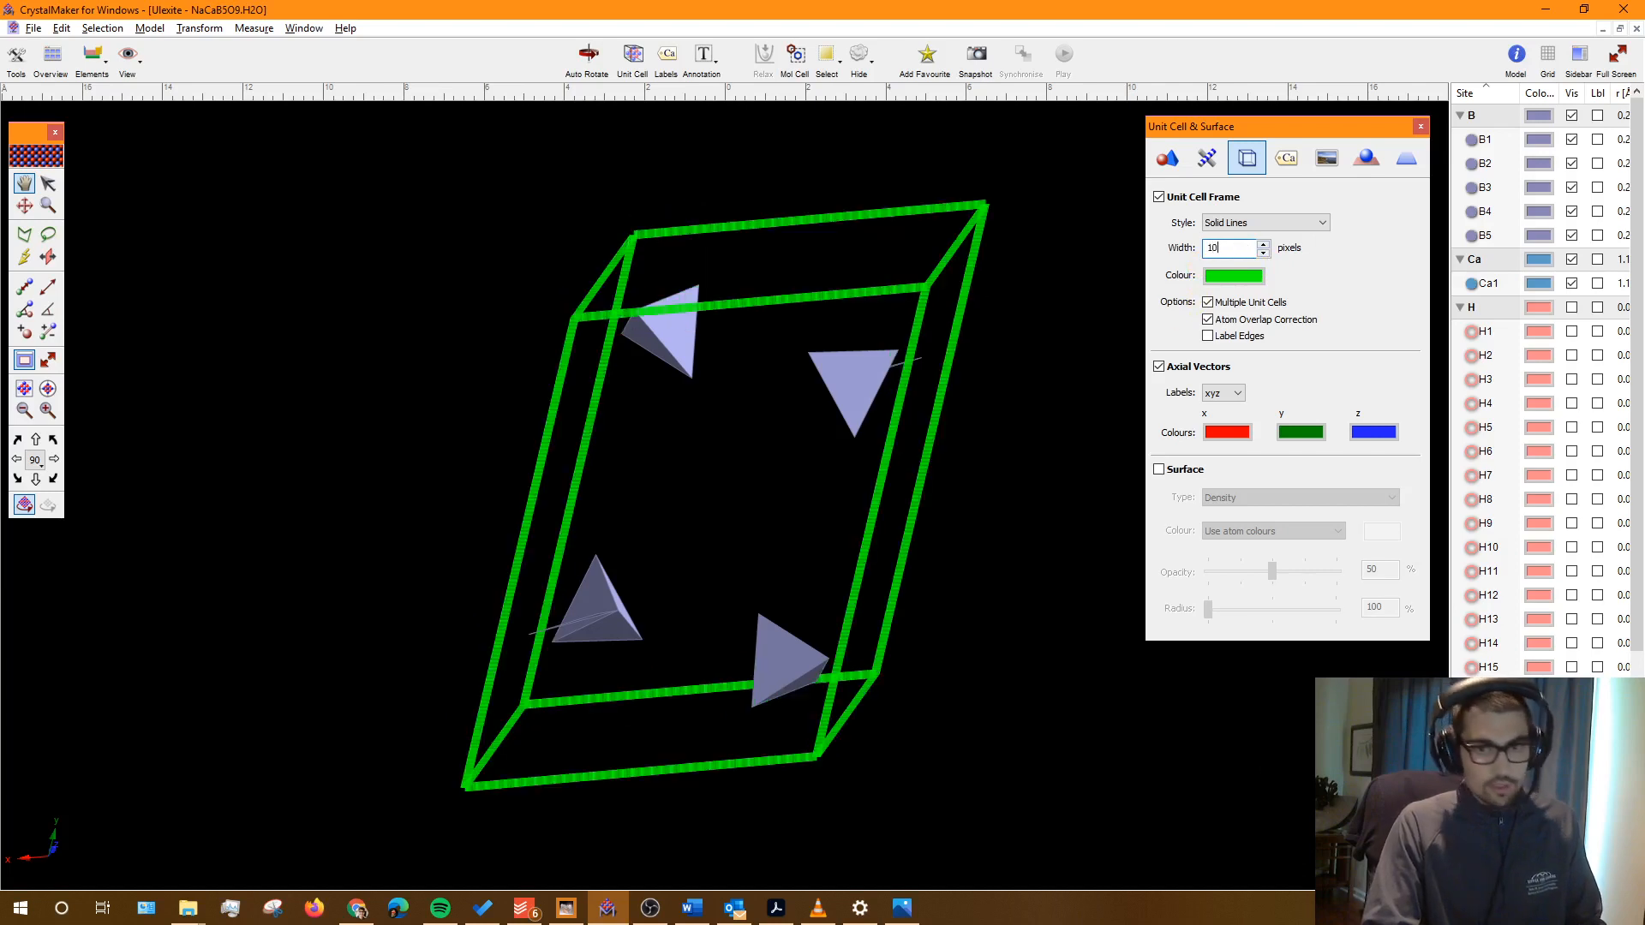
{"action": "key", "text": "BackSpace"}
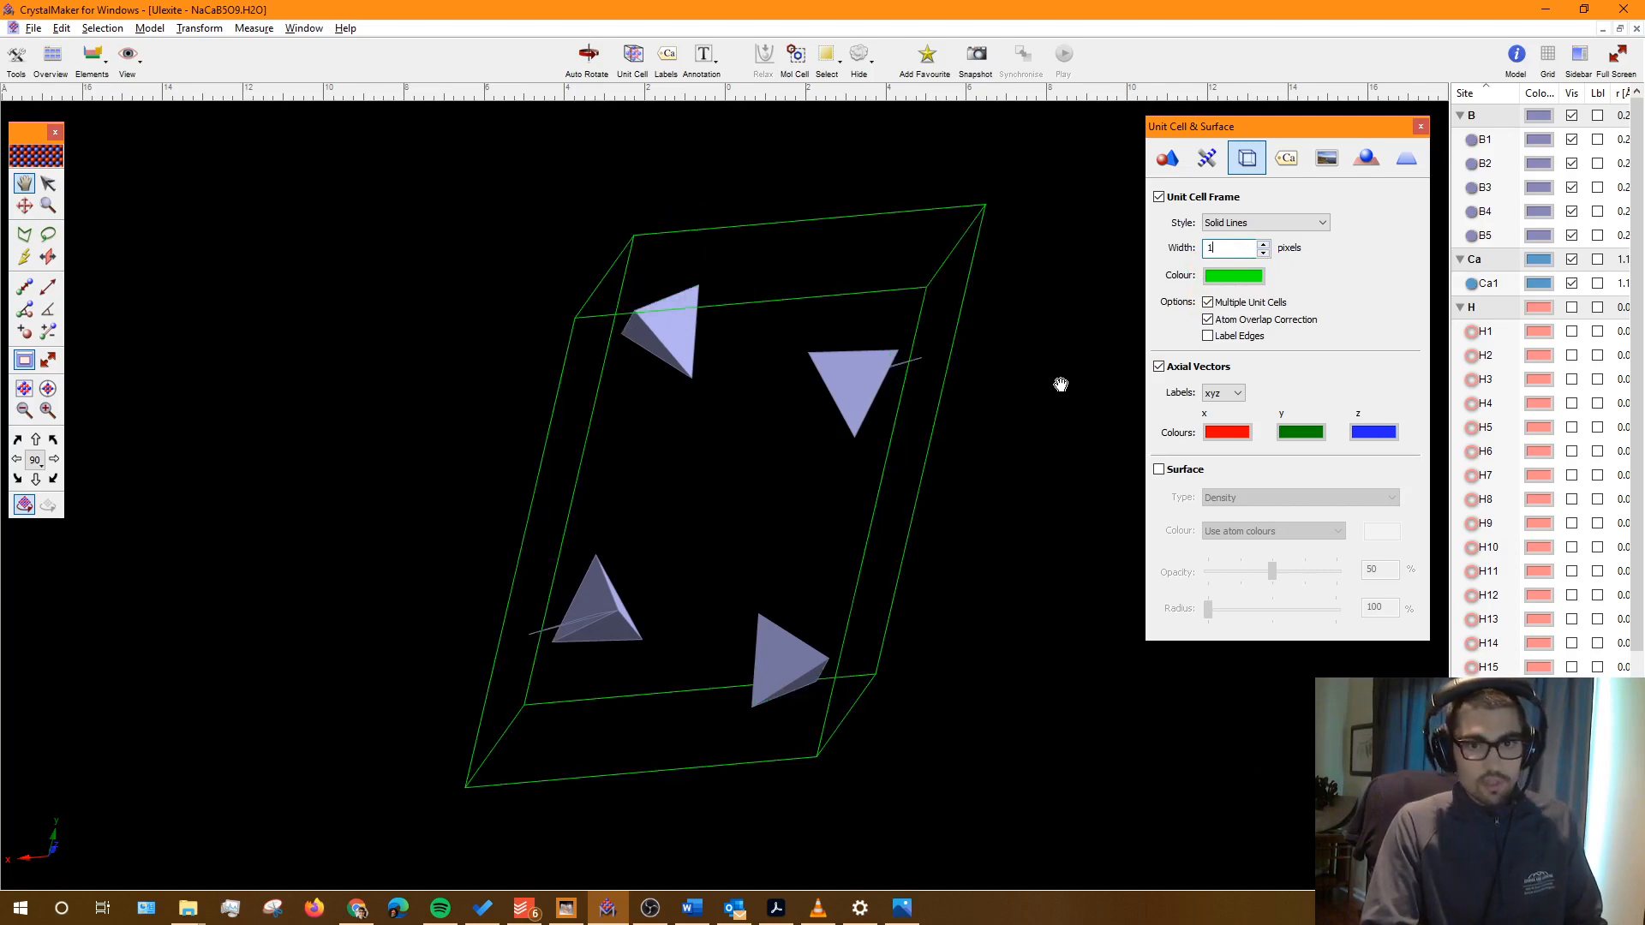
{"action": "left_click_drag", "start_coordinate": [1337, 136], "coordinate": [1333, 140]}
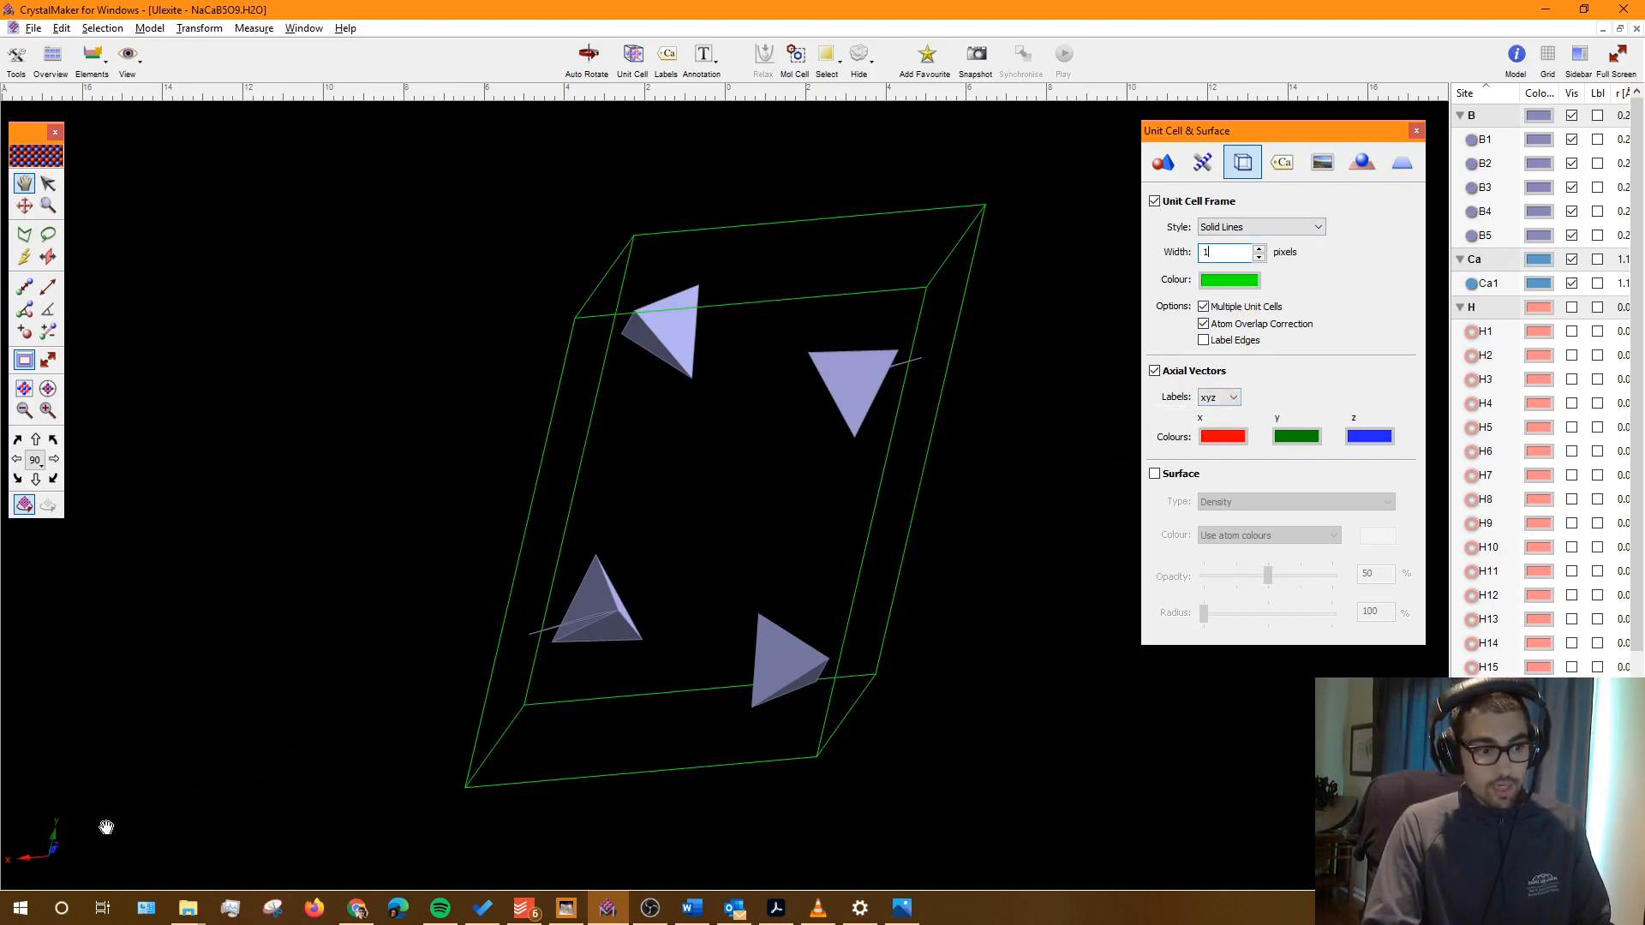
{"action": "left_click_drag", "start_coordinate": [236, 768], "coordinate": [694, 597]}
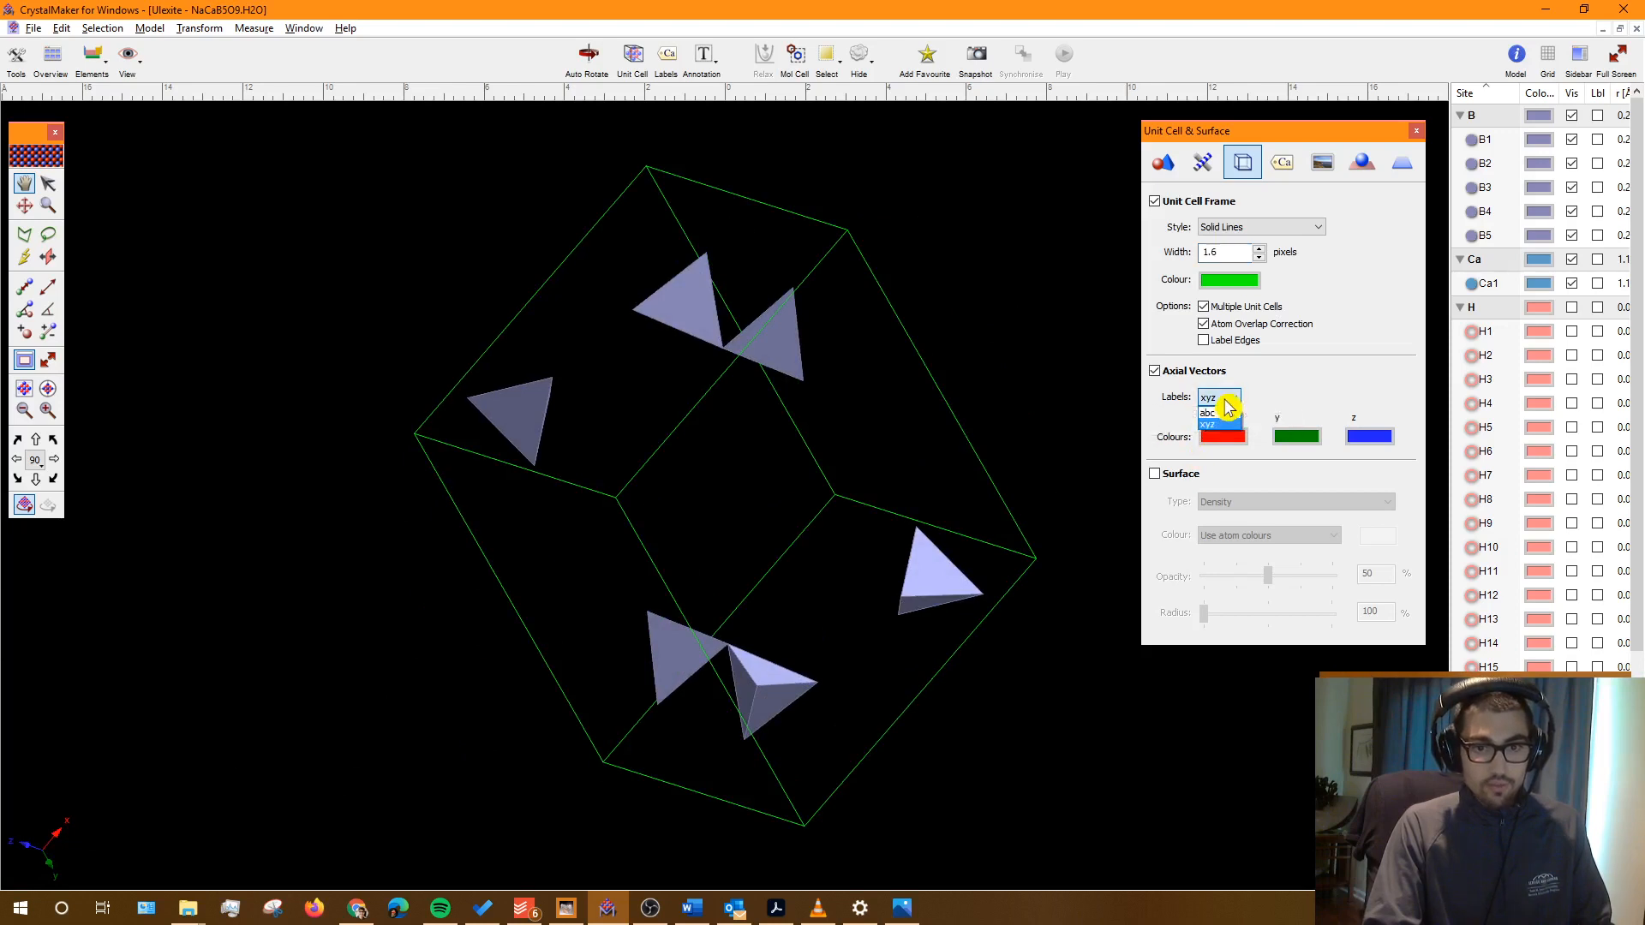
Step: Switch the axial vector labels from xyz to abc, briefly checking the Word table twice
{"action": "left_click", "coordinate": [1225, 399]}
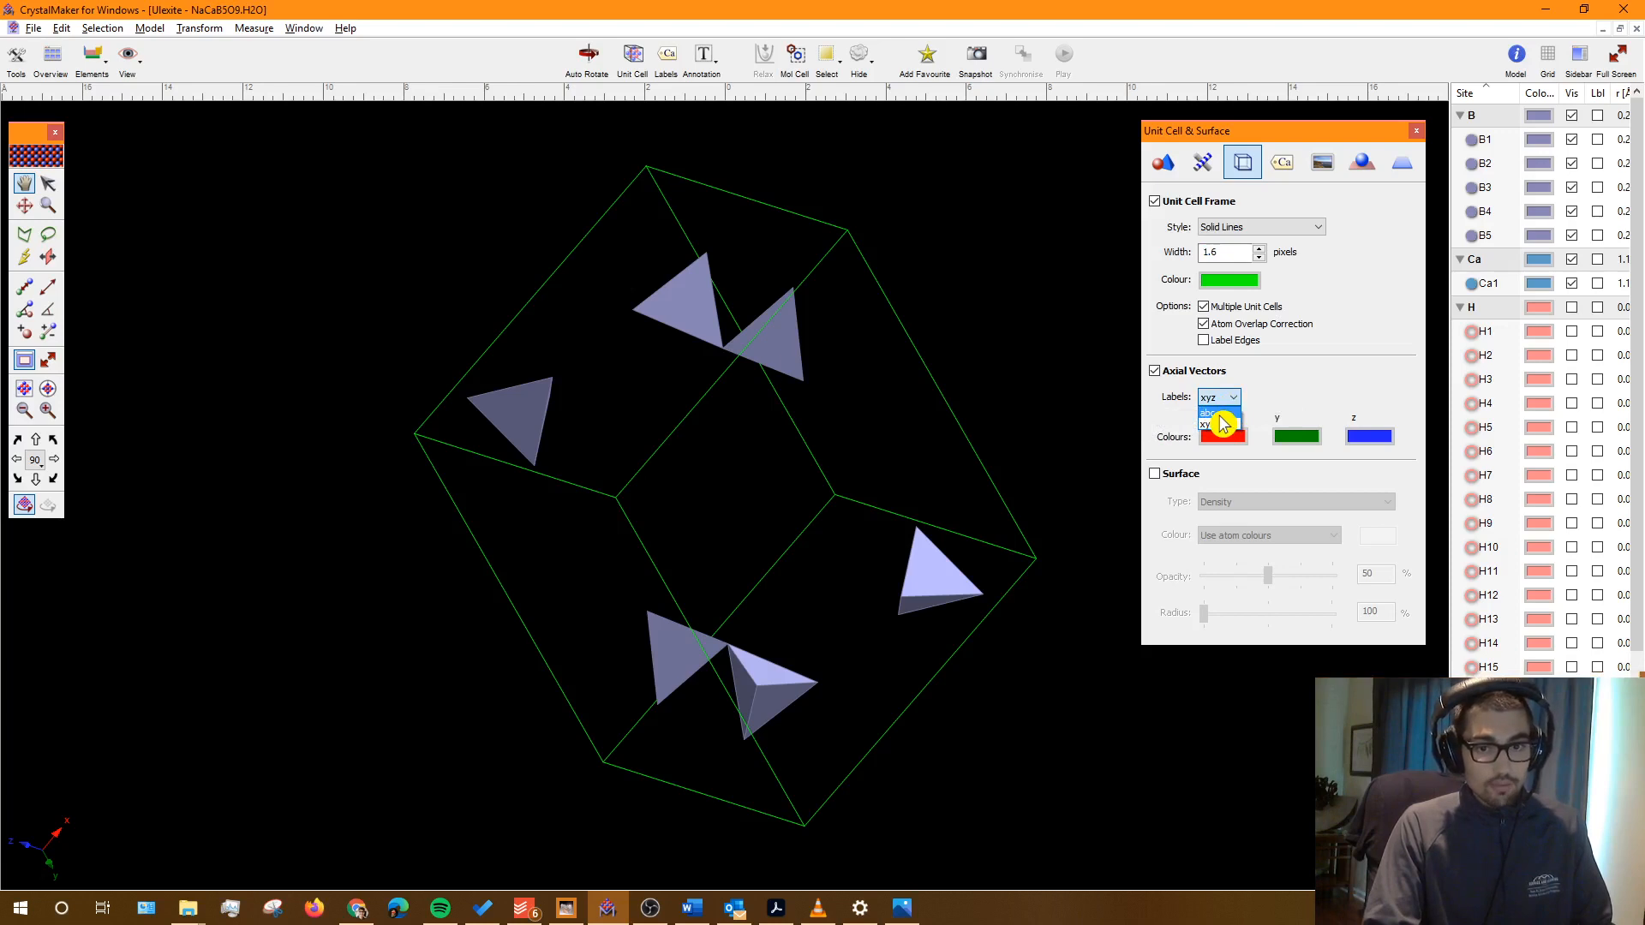
{"action": "left_click", "coordinate": [1221, 415]}
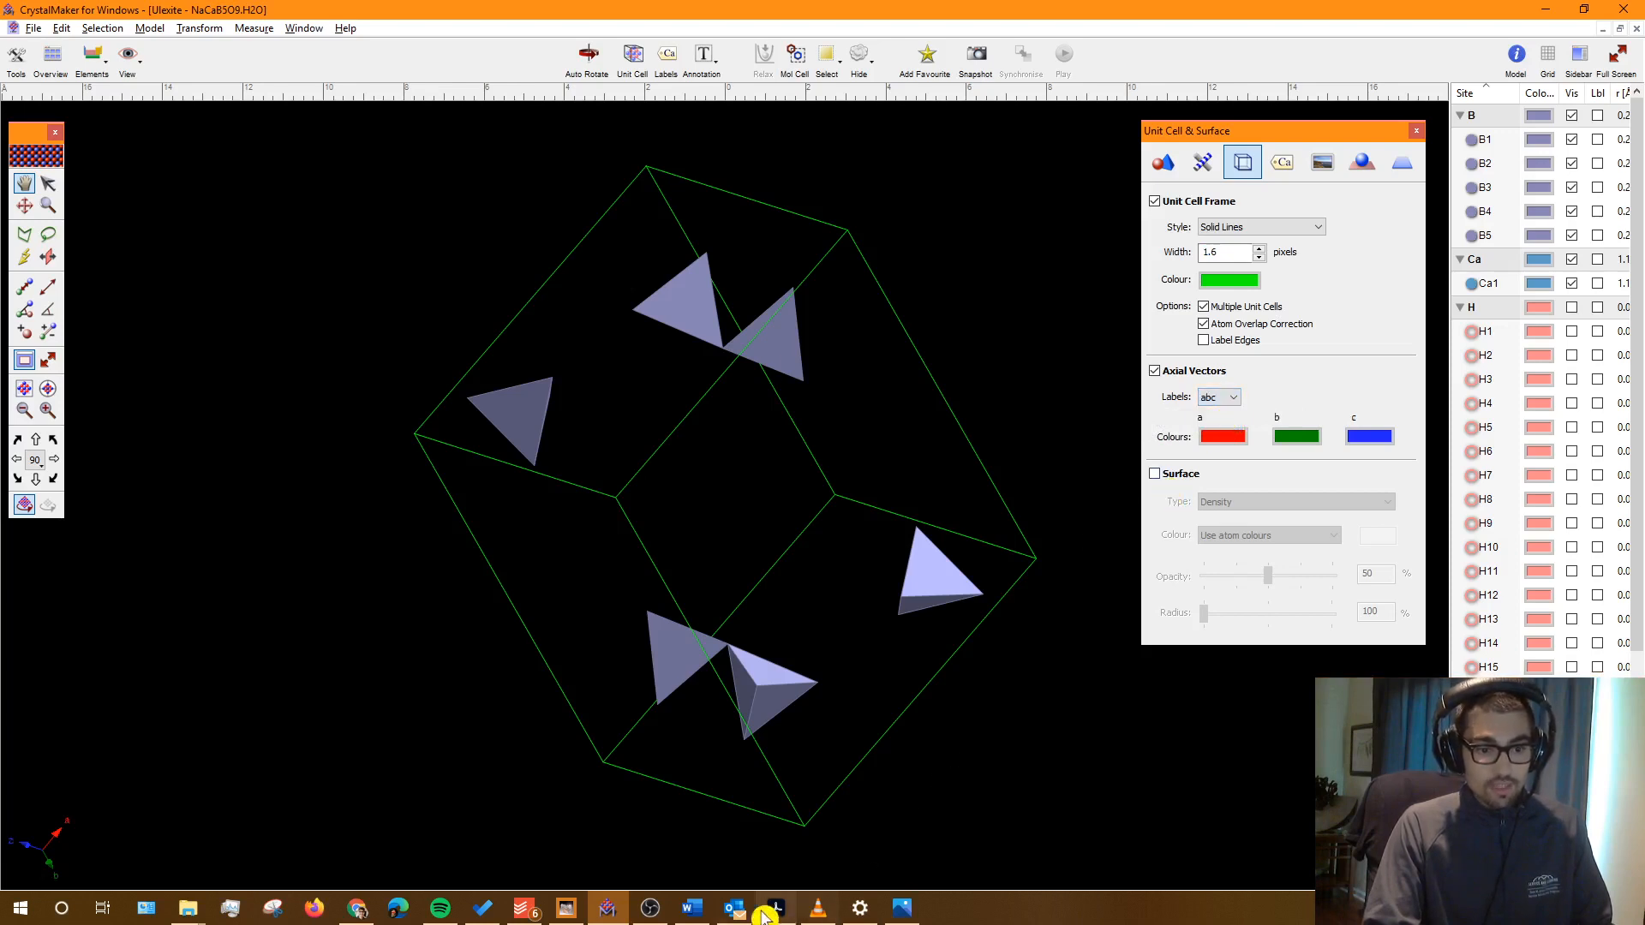
{"action": "left_click", "coordinate": [692, 907]}
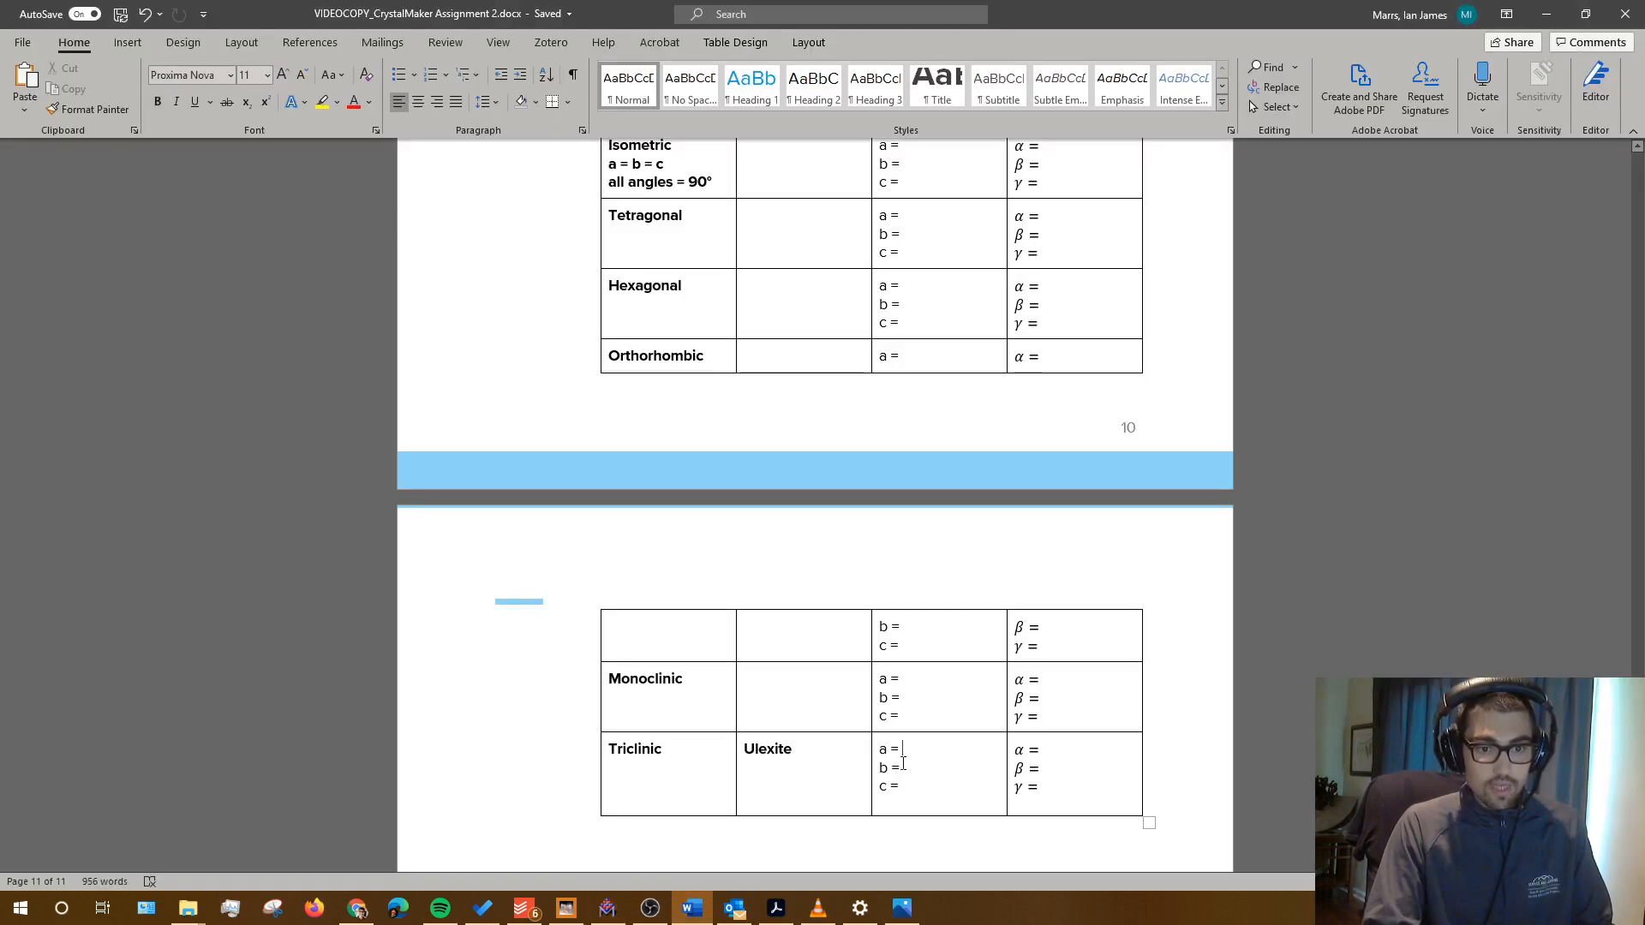
{"action": "left_click", "coordinate": [1544, 19]}
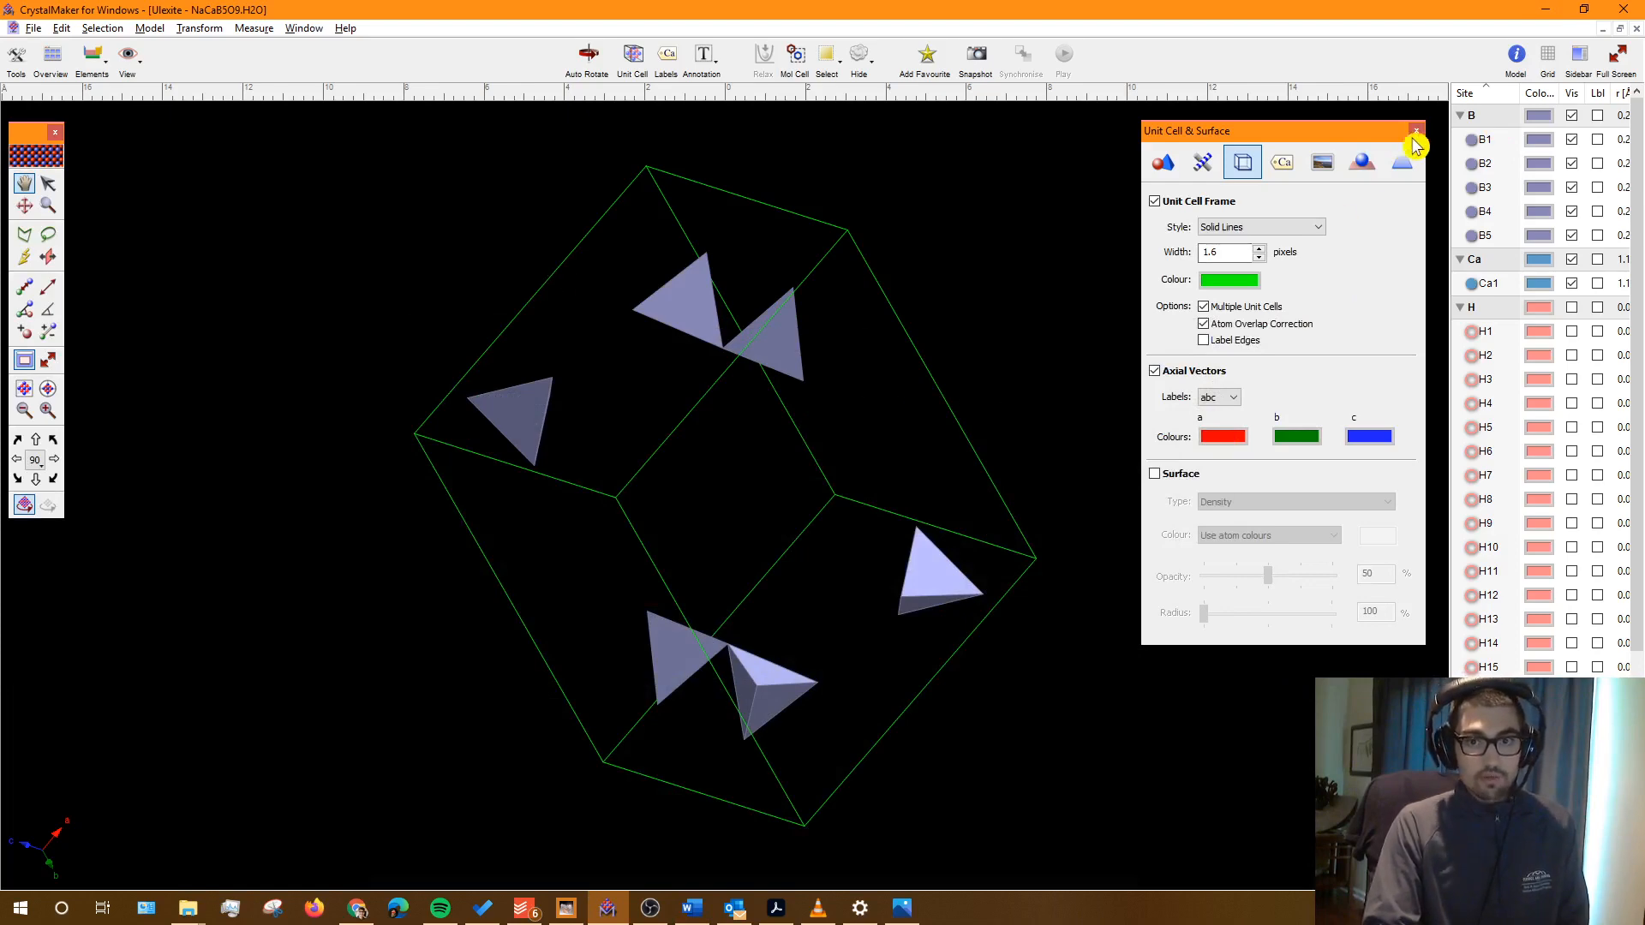
{"action": "left_click", "coordinate": [692, 907]}
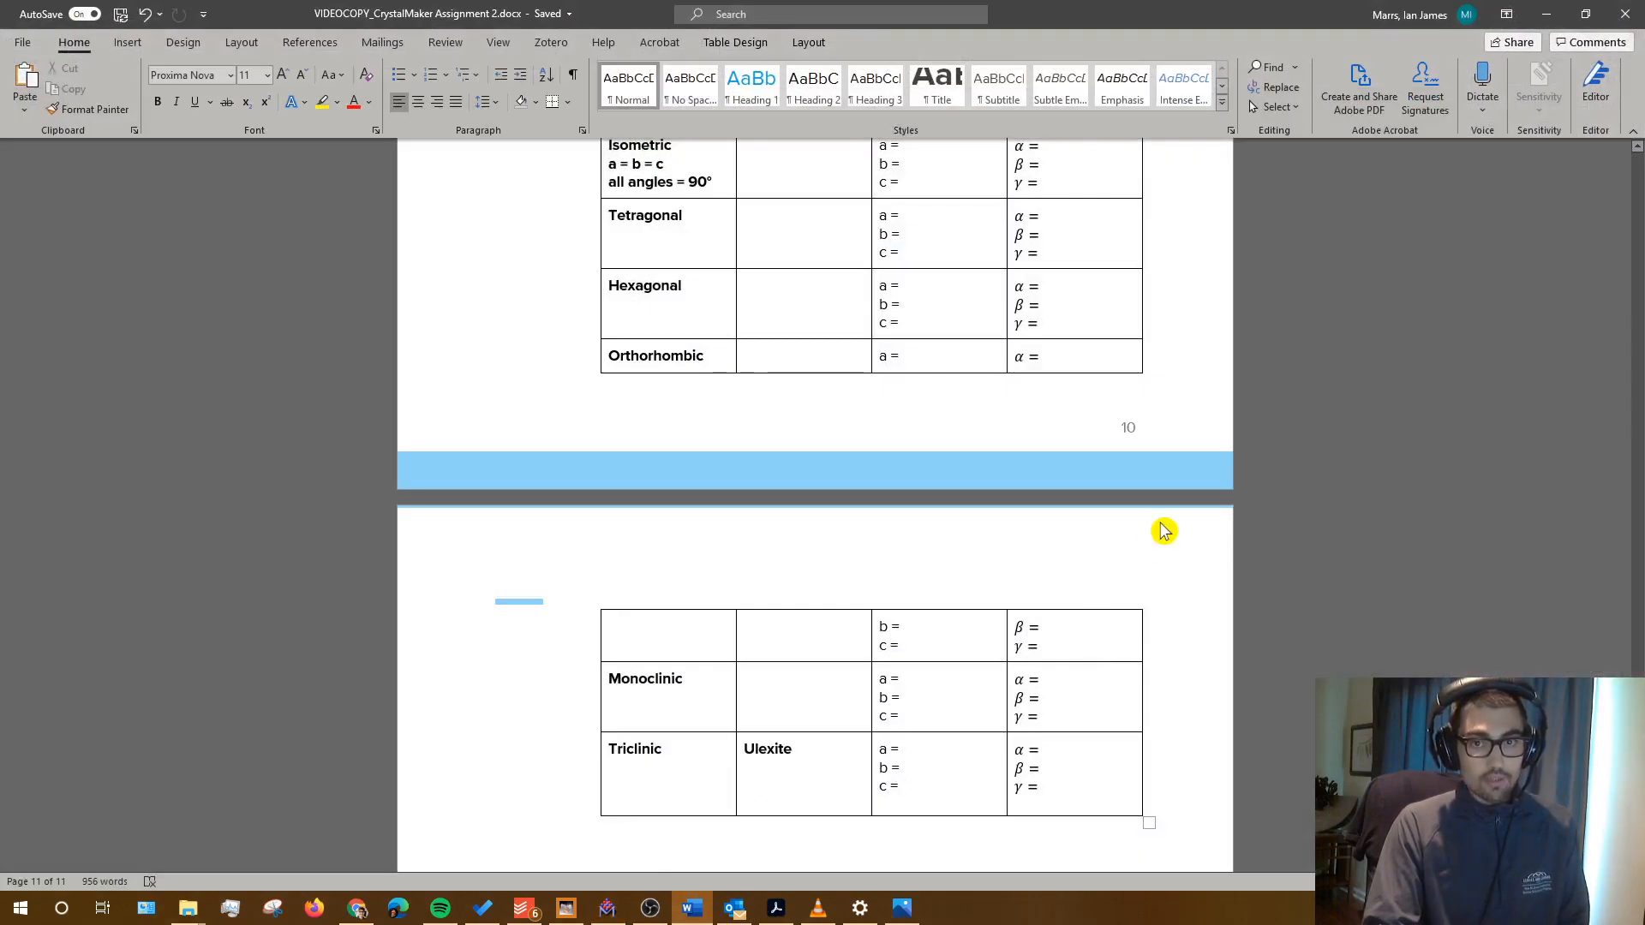
{"action": "left_click", "coordinate": [1546, 17]}
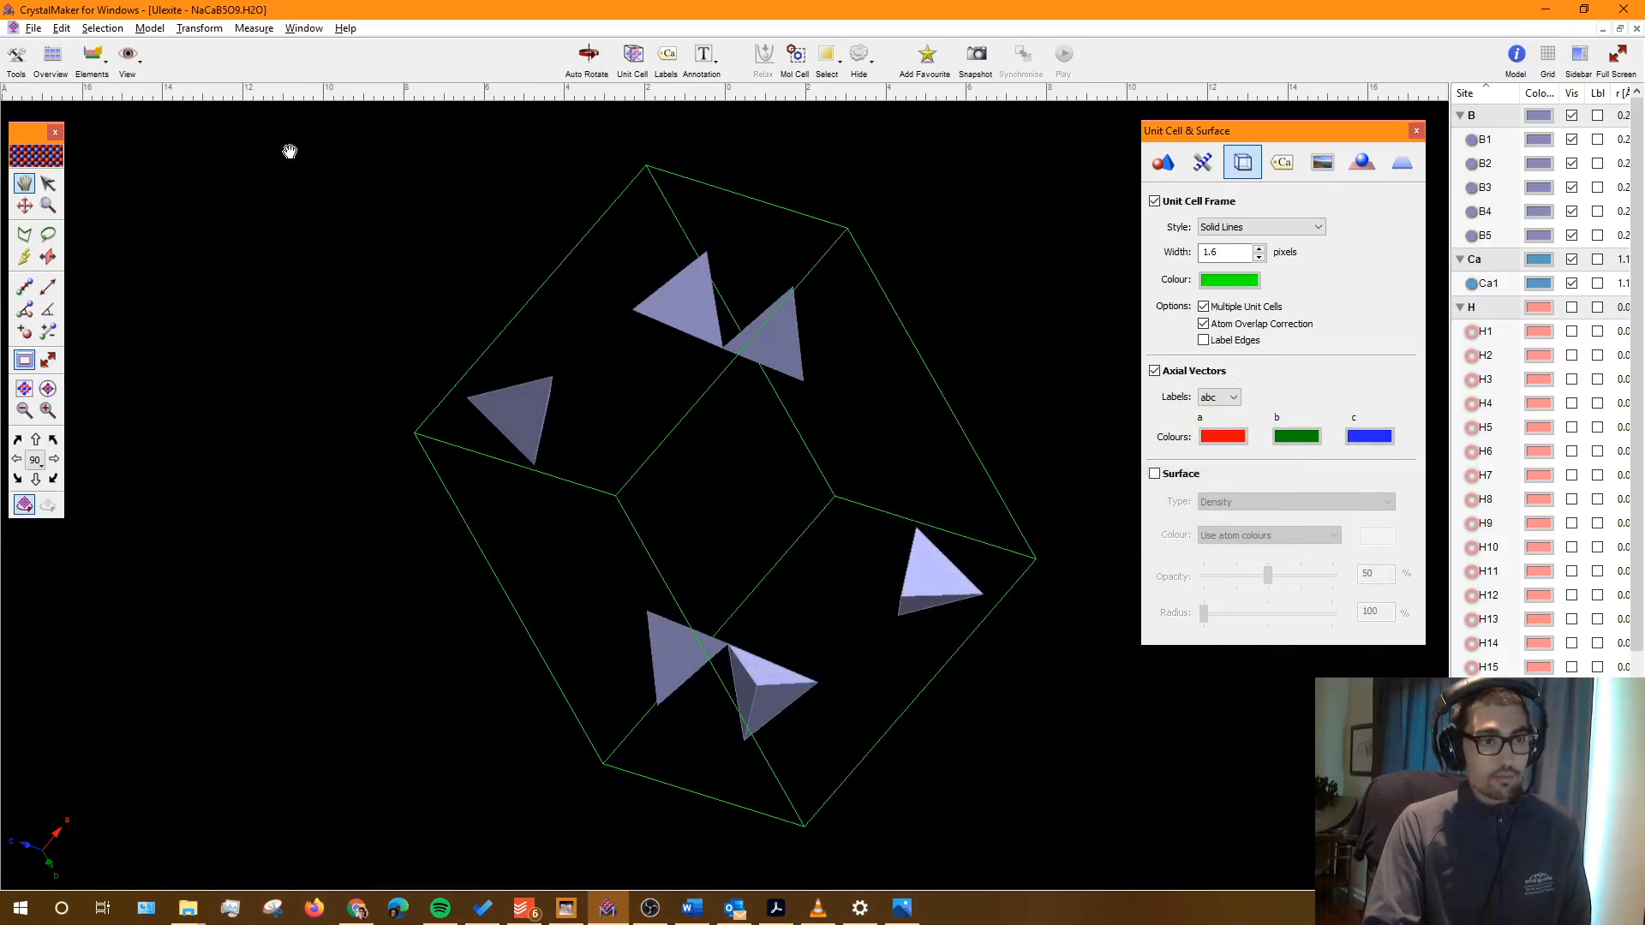
Step: Close the unit-cell settings and element editor, and view the cell down the a axis
{"action": "left_click", "coordinate": [130, 59]}
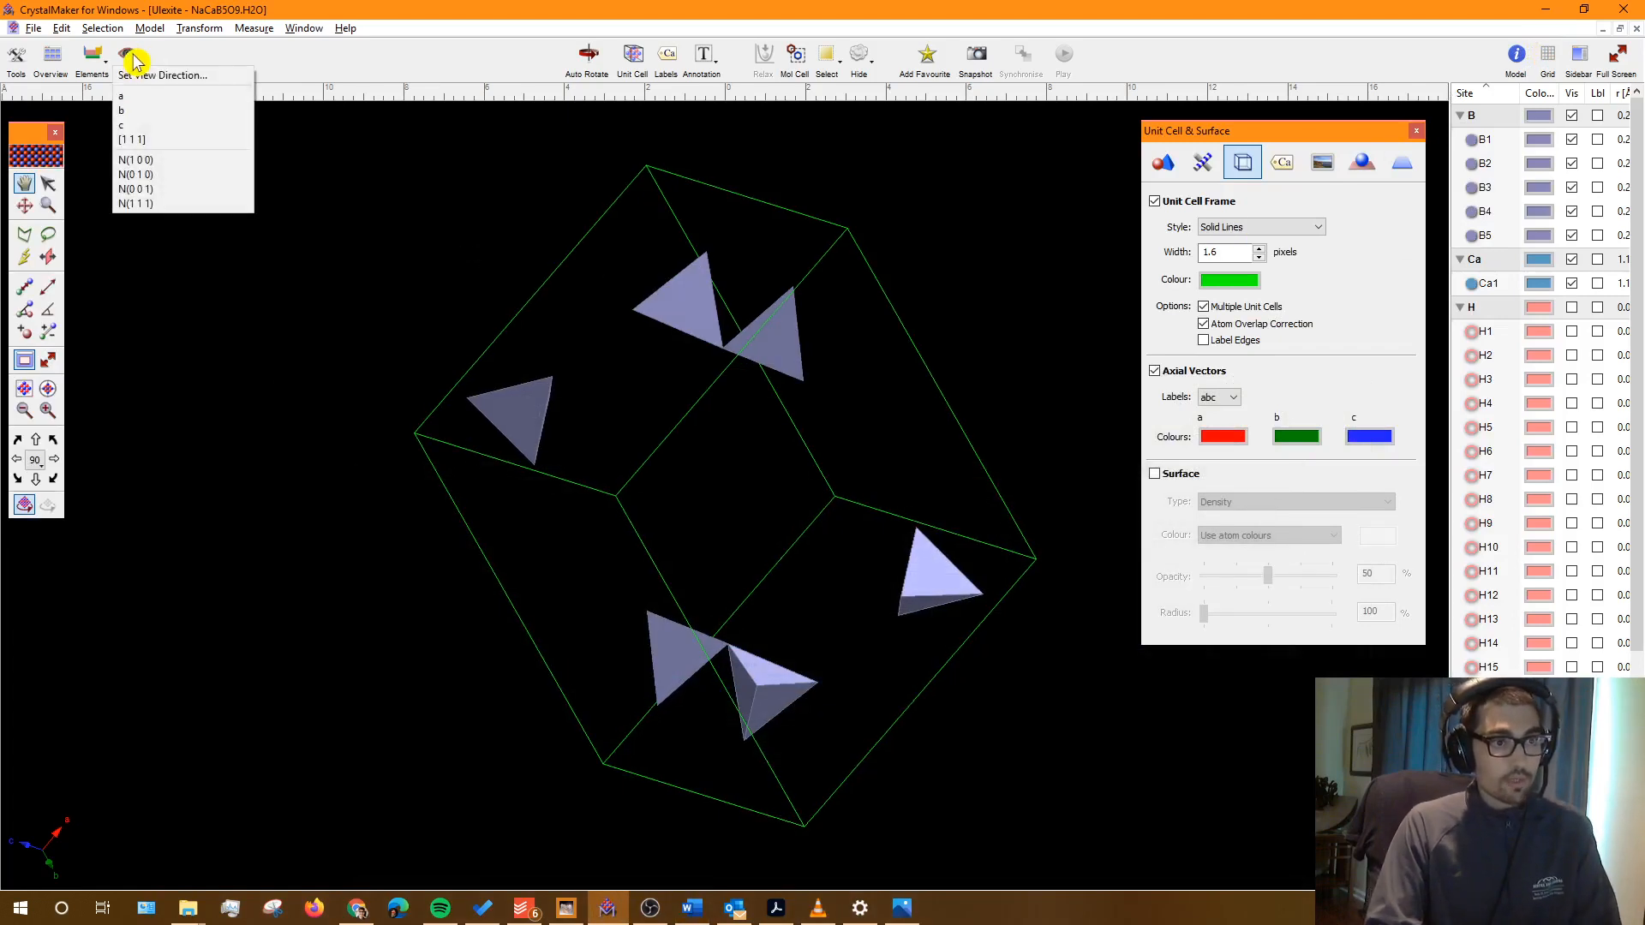
{"action": "left_click", "coordinate": [1416, 131]}
{"action": "left_click", "coordinate": [1416, 130]}
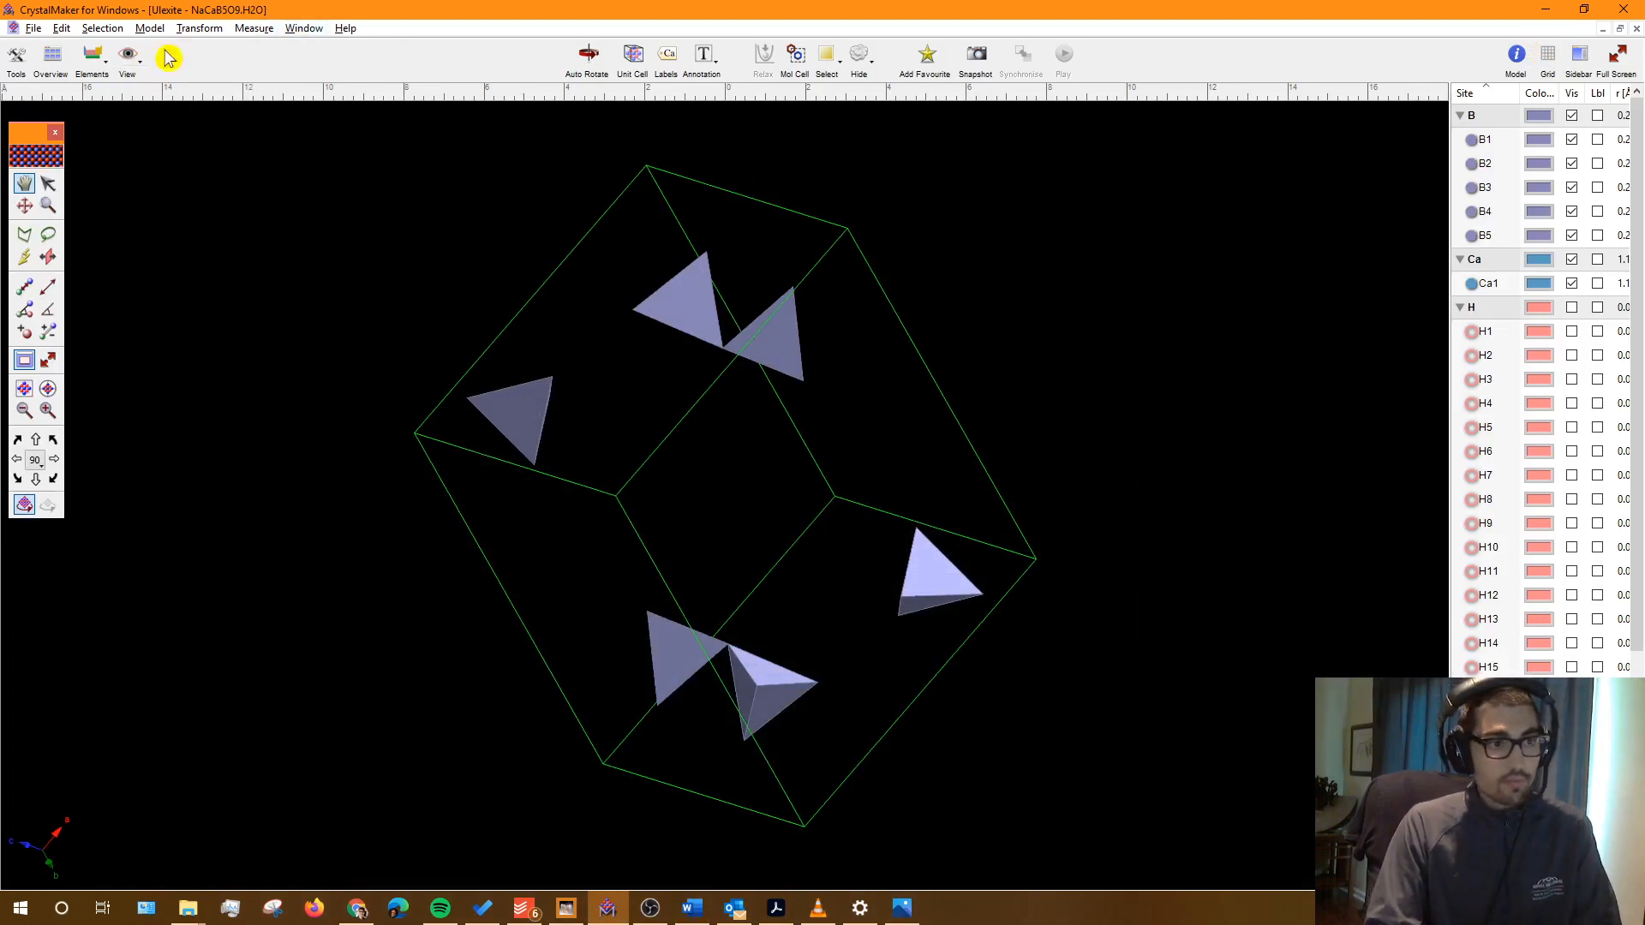
{"action": "left_click", "coordinate": [126, 67]}
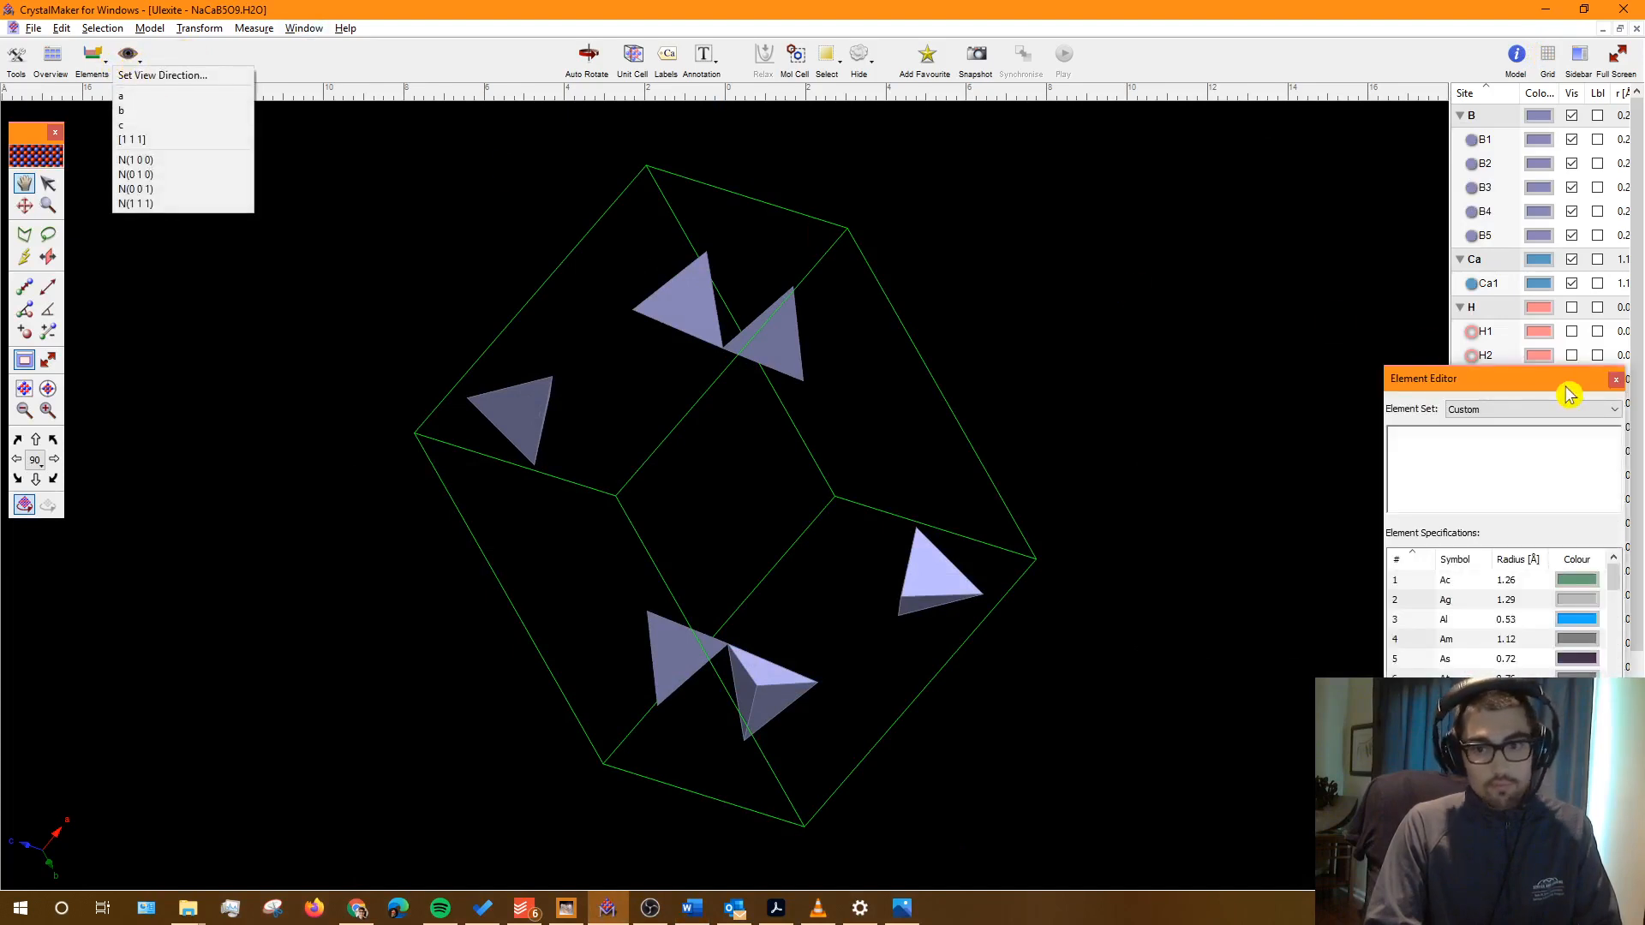
{"action": "left_click", "coordinate": [1616, 382]}
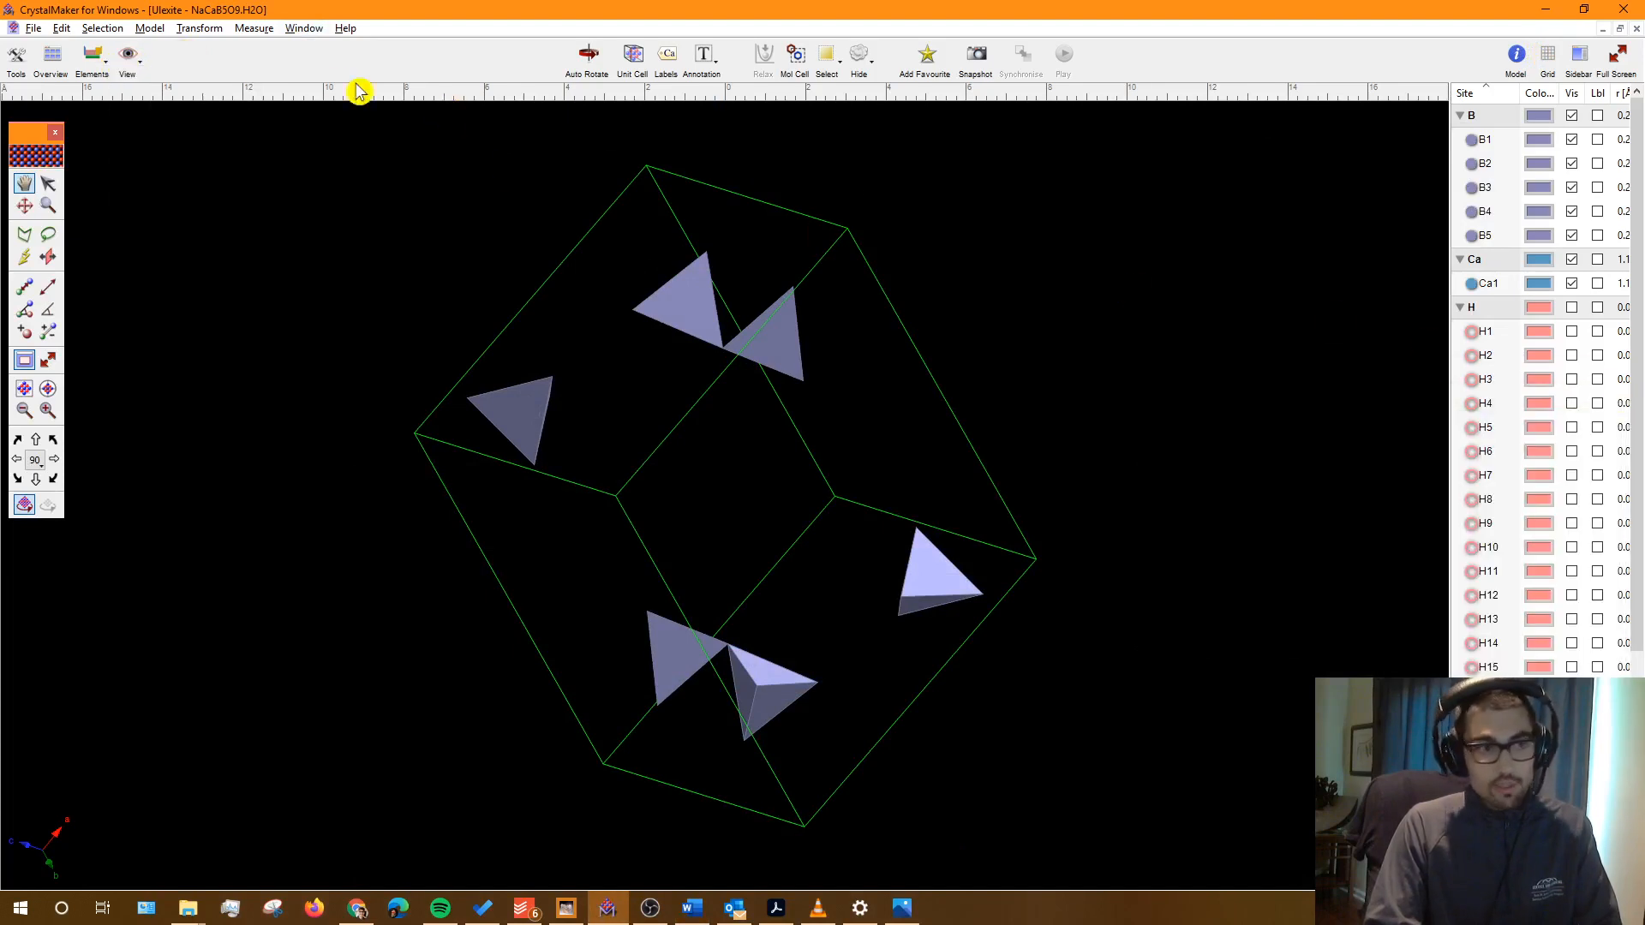
{"action": "left_click", "coordinate": [133, 63]}
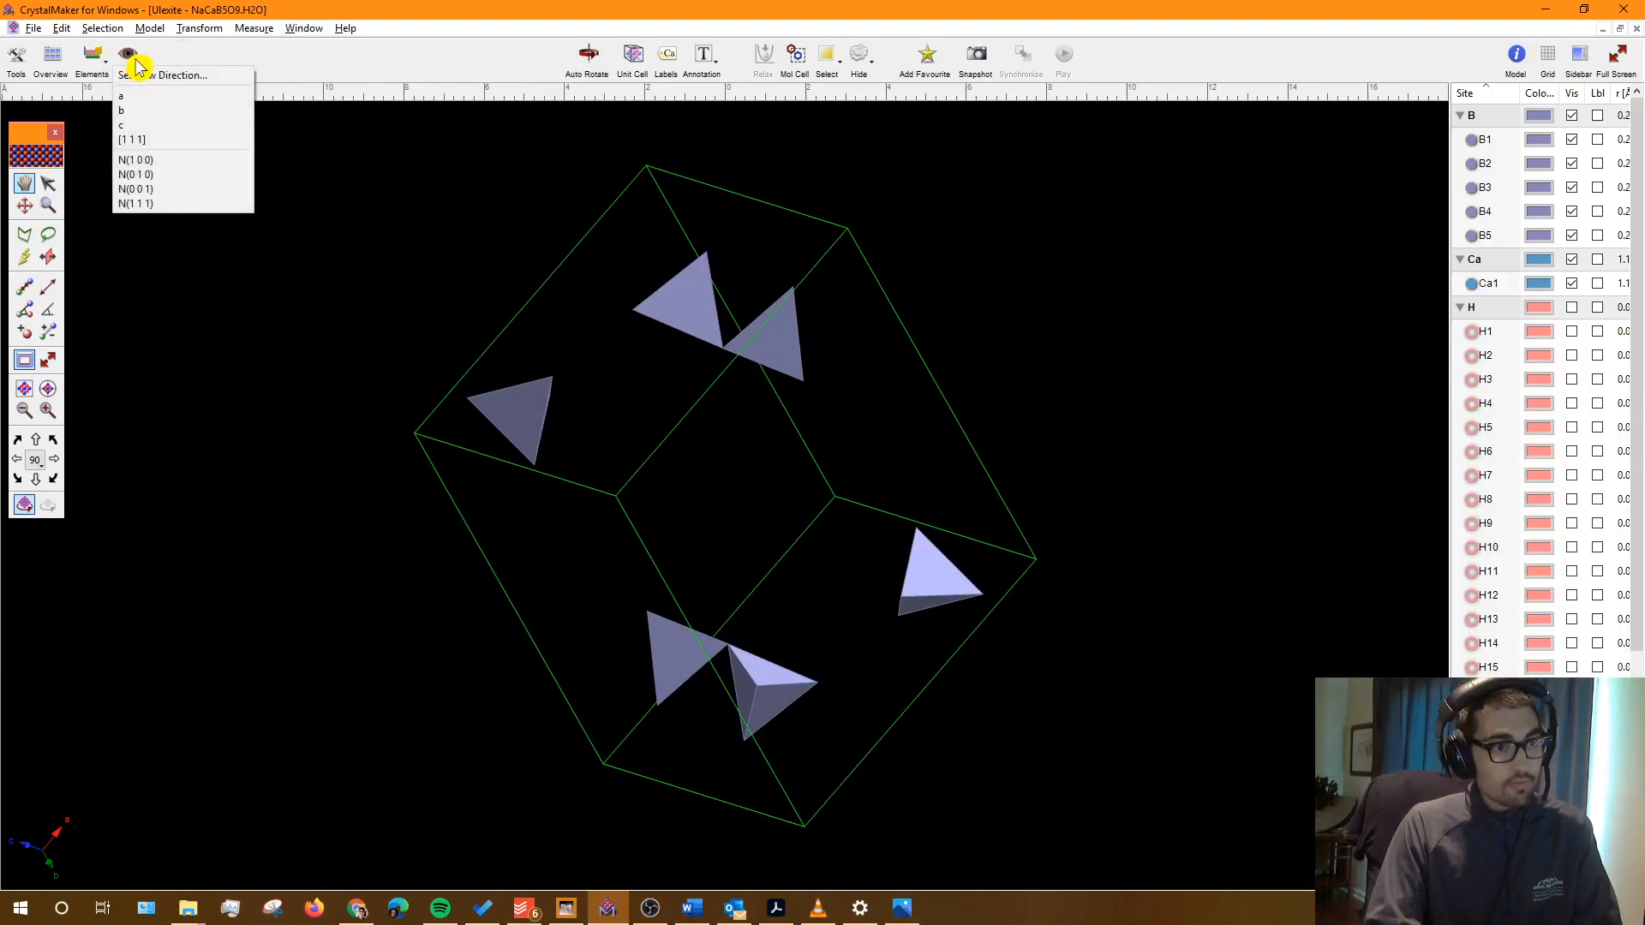
{"action": "left_click", "coordinate": [156, 98]}
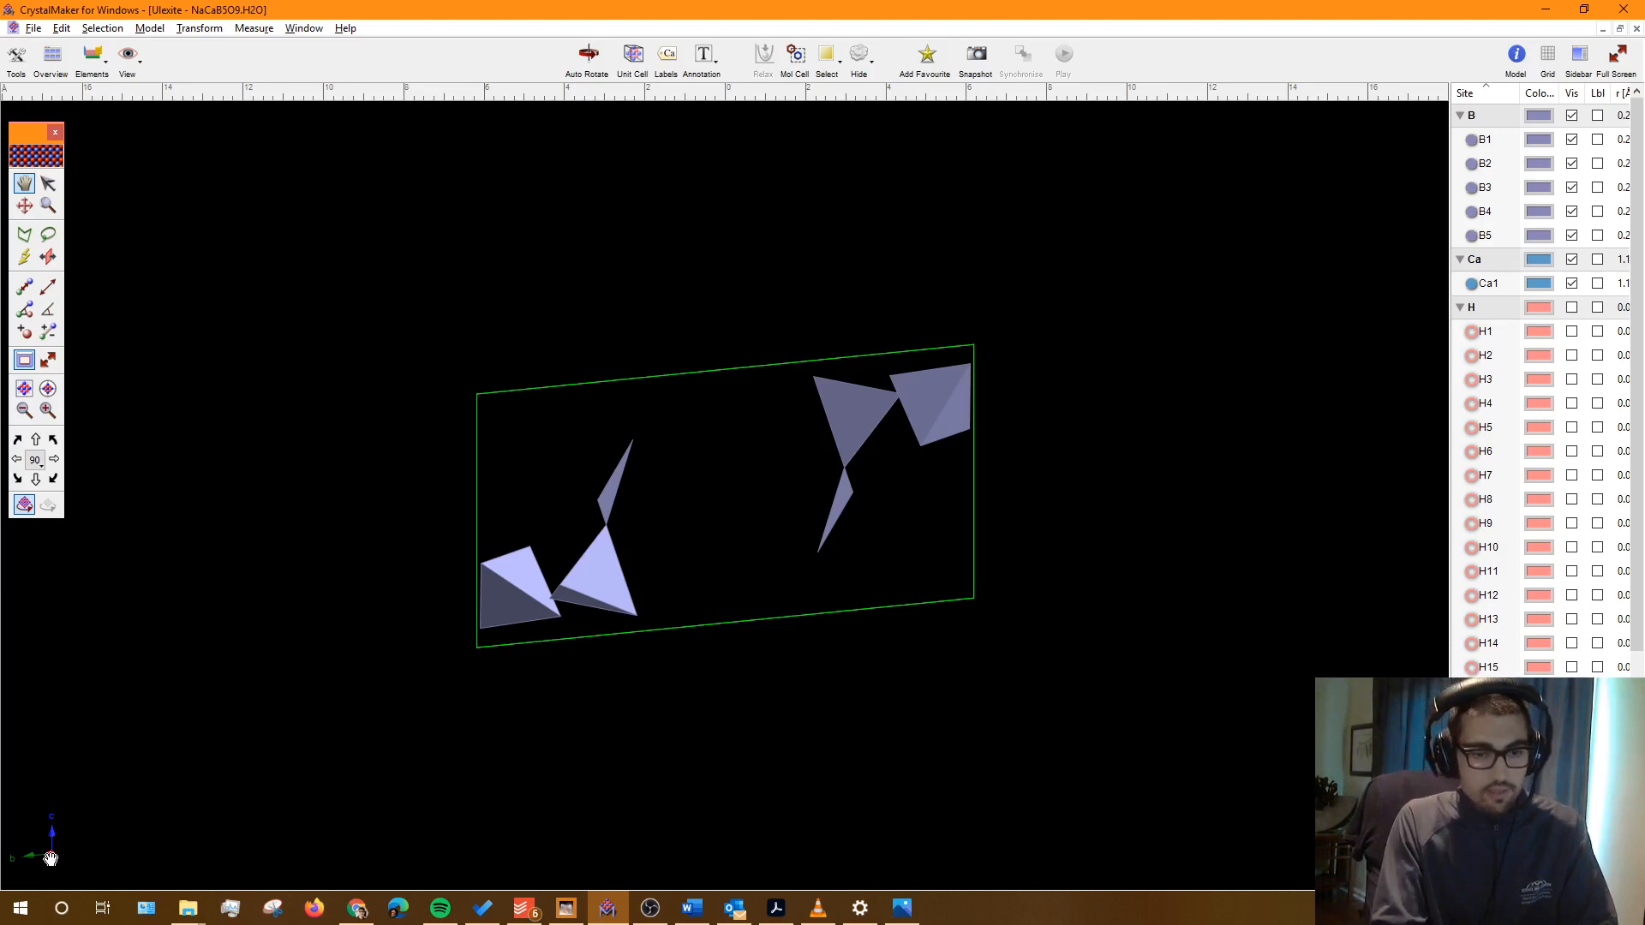
Step: Reorient the view along a cell axis and select the Distance tool
{"action": "left_click", "coordinate": [131, 53]}
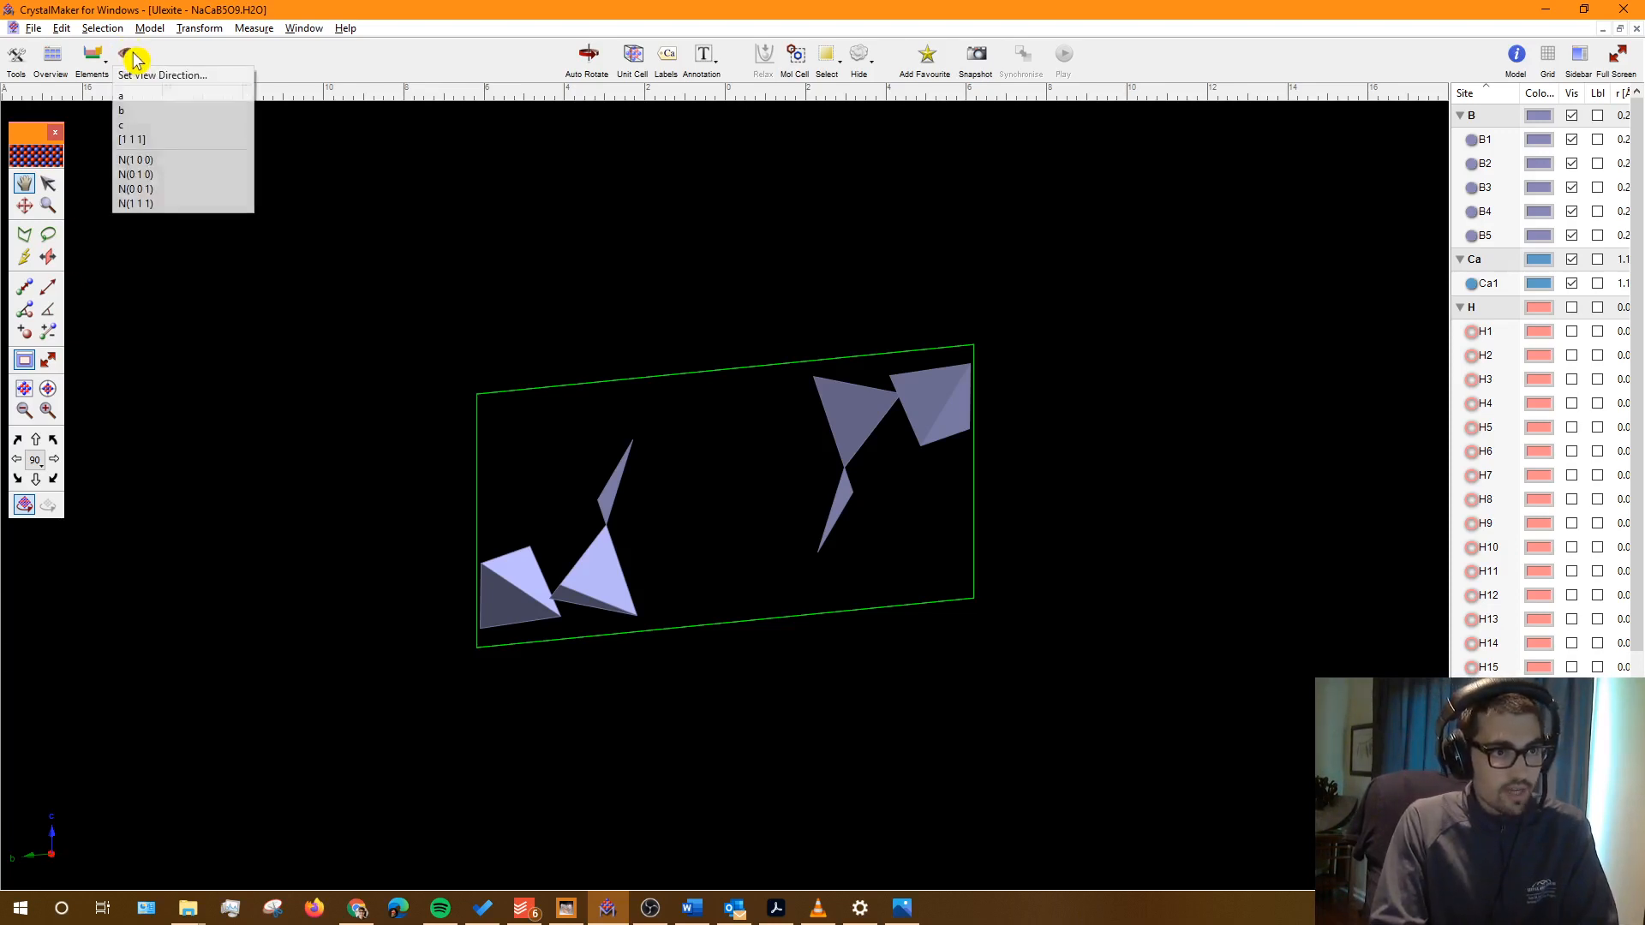
{"action": "left_click", "coordinate": [131, 114]}
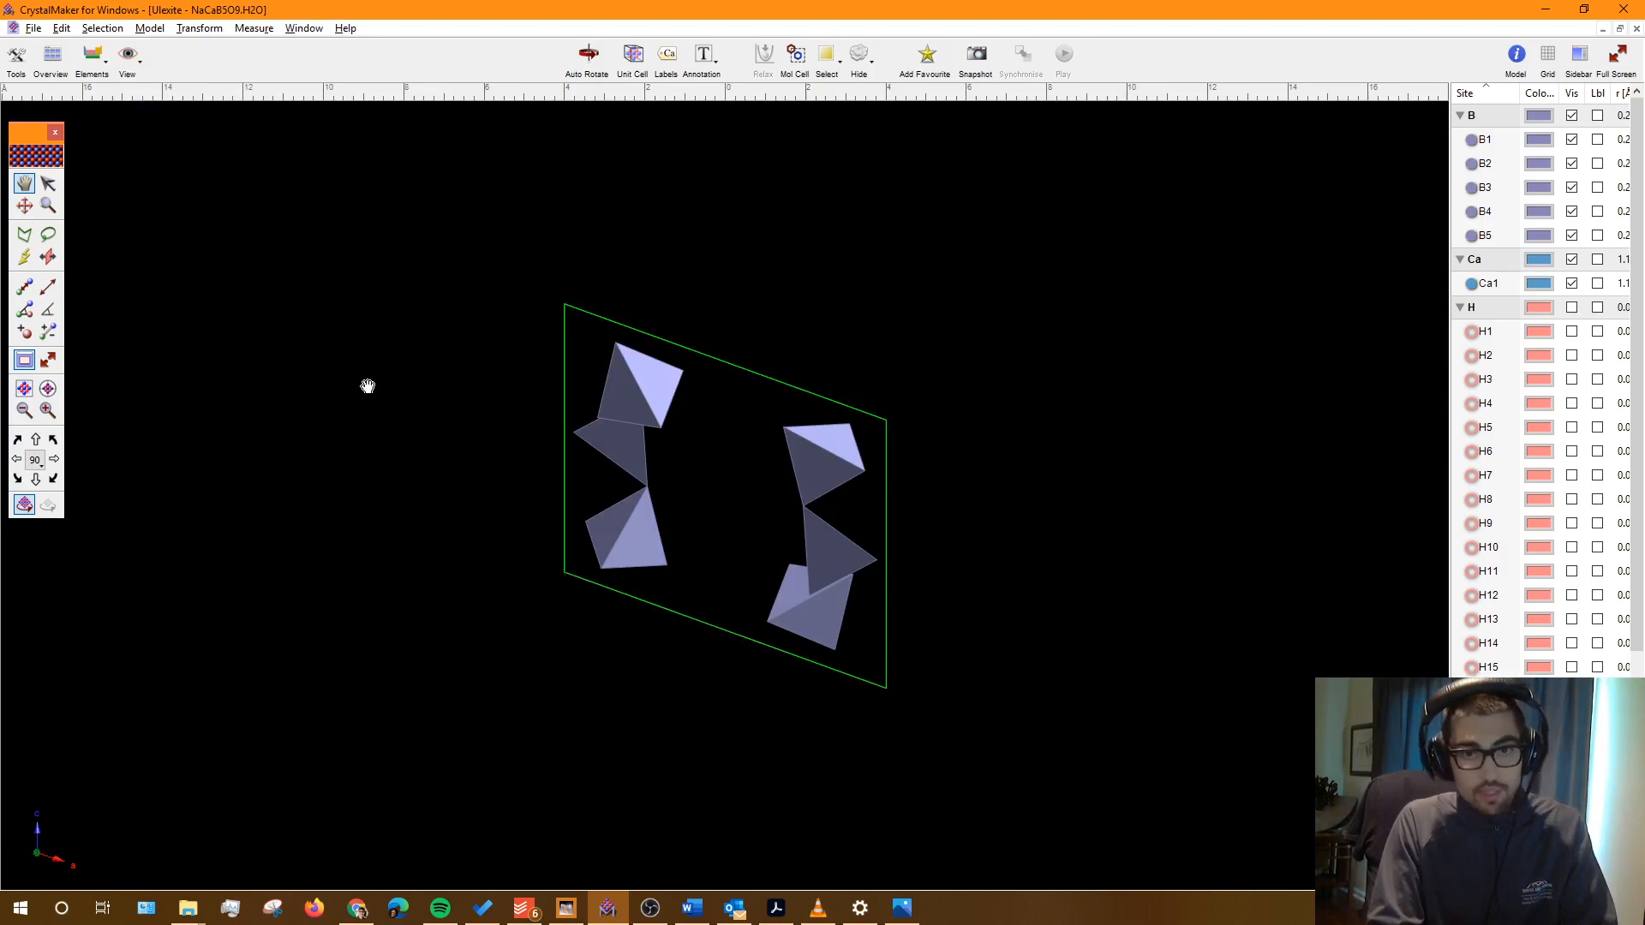
{"action": "left_click", "coordinate": [52, 293]}
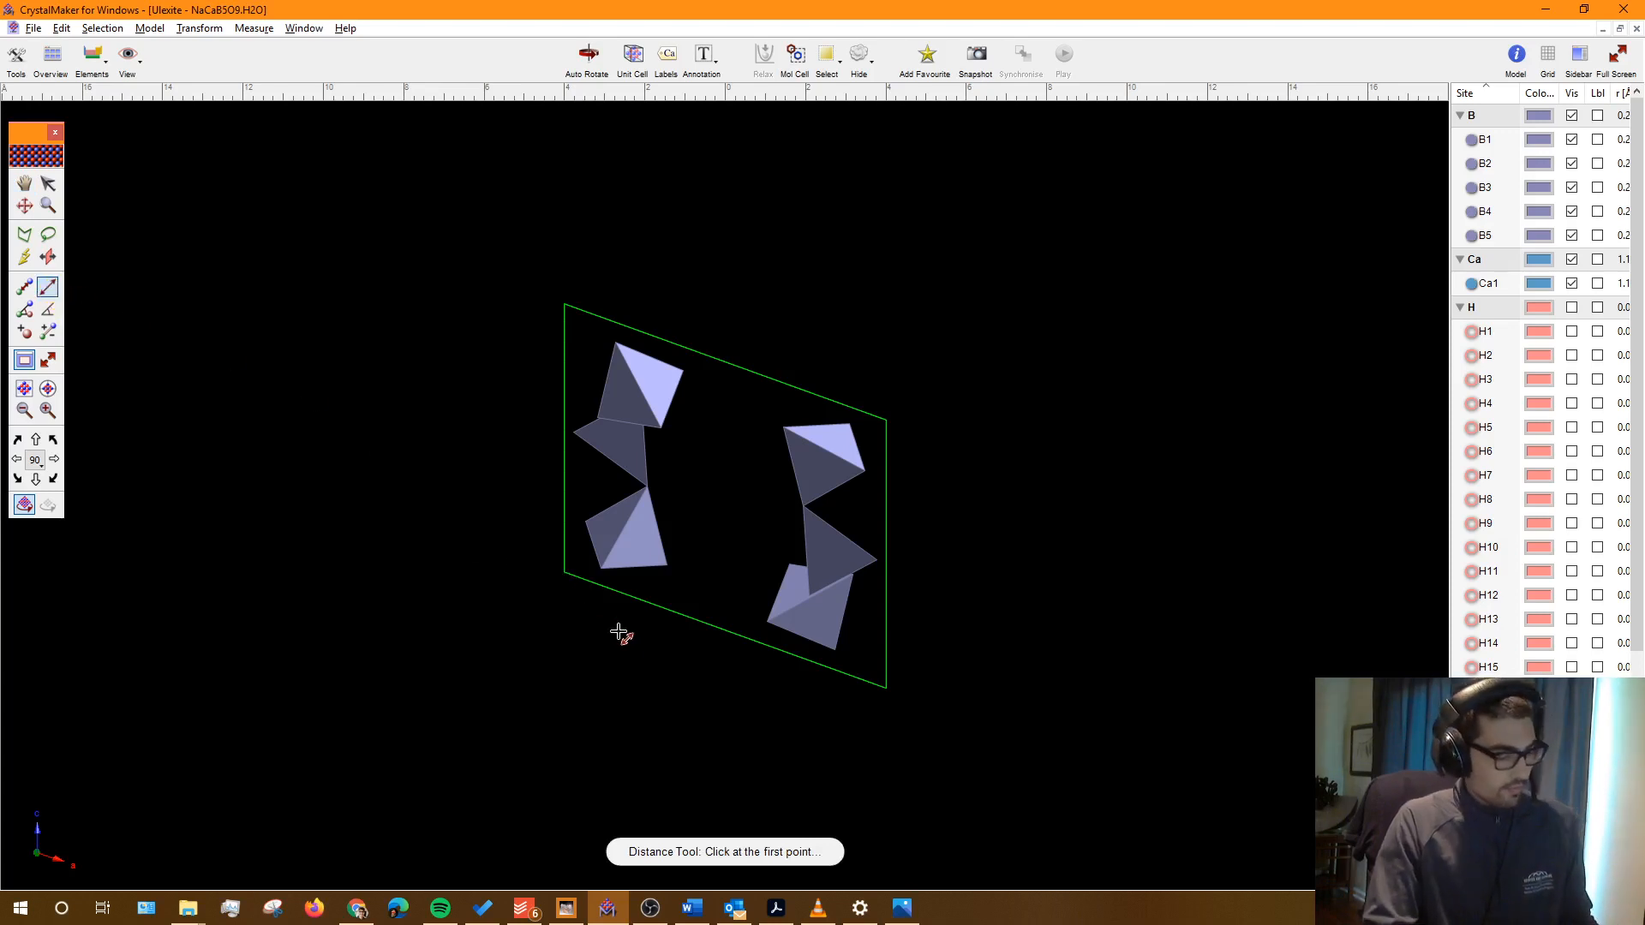
Step: Zoom in and measure the cell edge between two corners as 8.526 Å
{"action": "scroll", "coordinate": [624, 650], "scroll_direction": "up", "scroll_amount": 3}
{"action": "scroll", "coordinate": [625, 654], "scroll_direction": "up", "scroll_amount": 3}
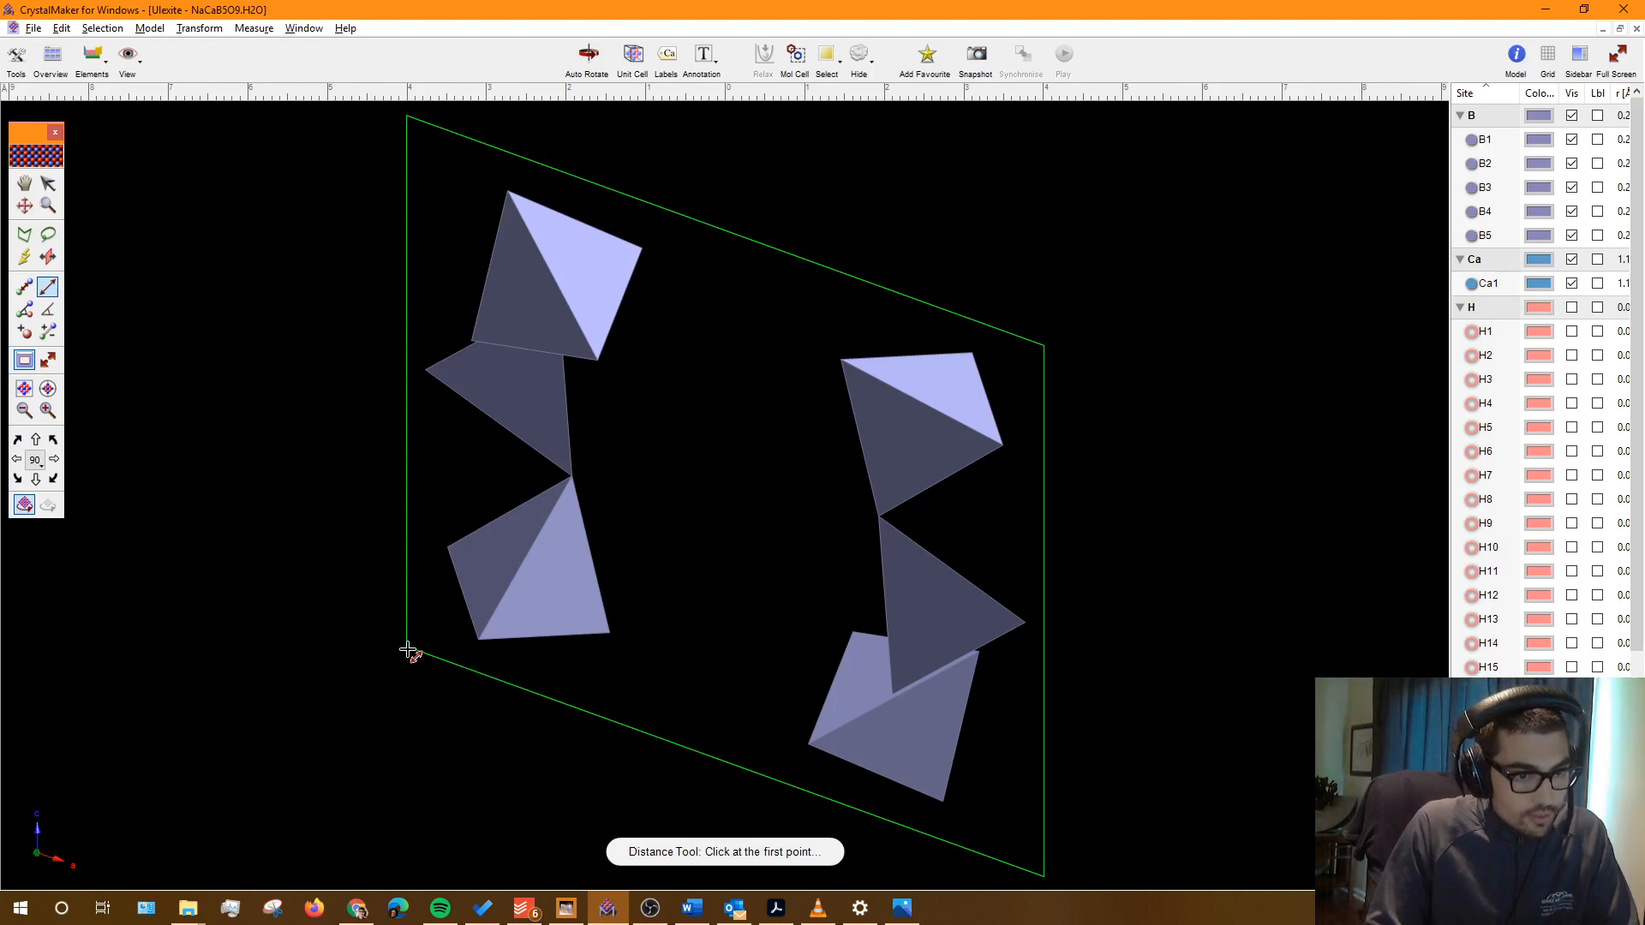
{"action": "left_click", "coordinate": [407, 649]}
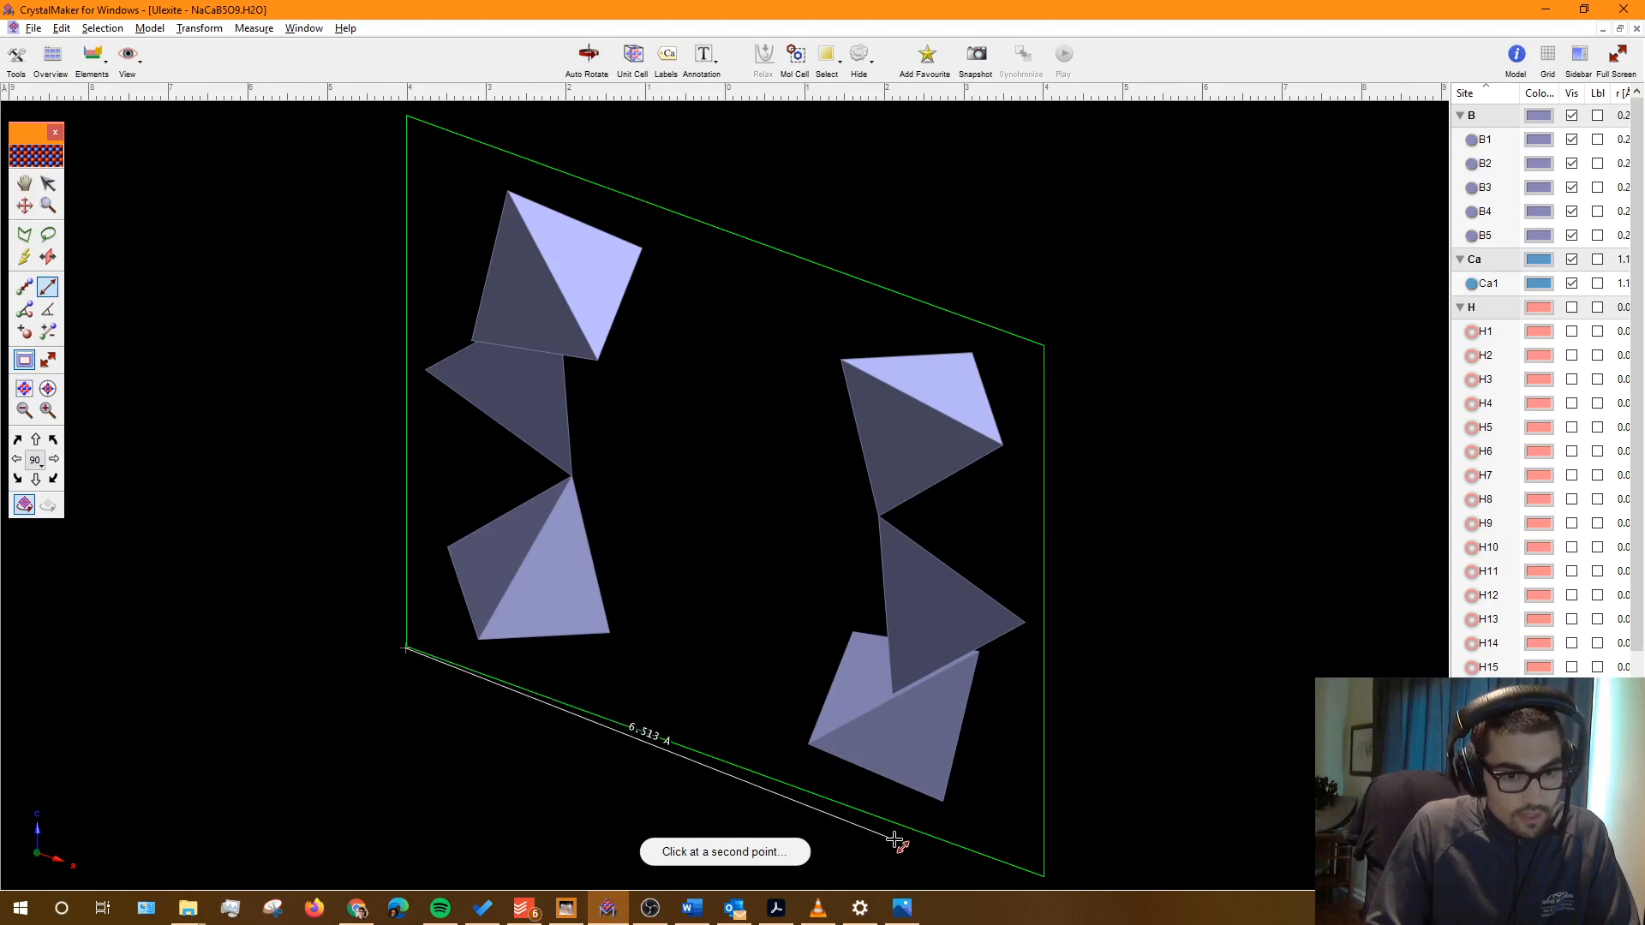
{"action": "left_click", "coordinate": [1044, 877]}
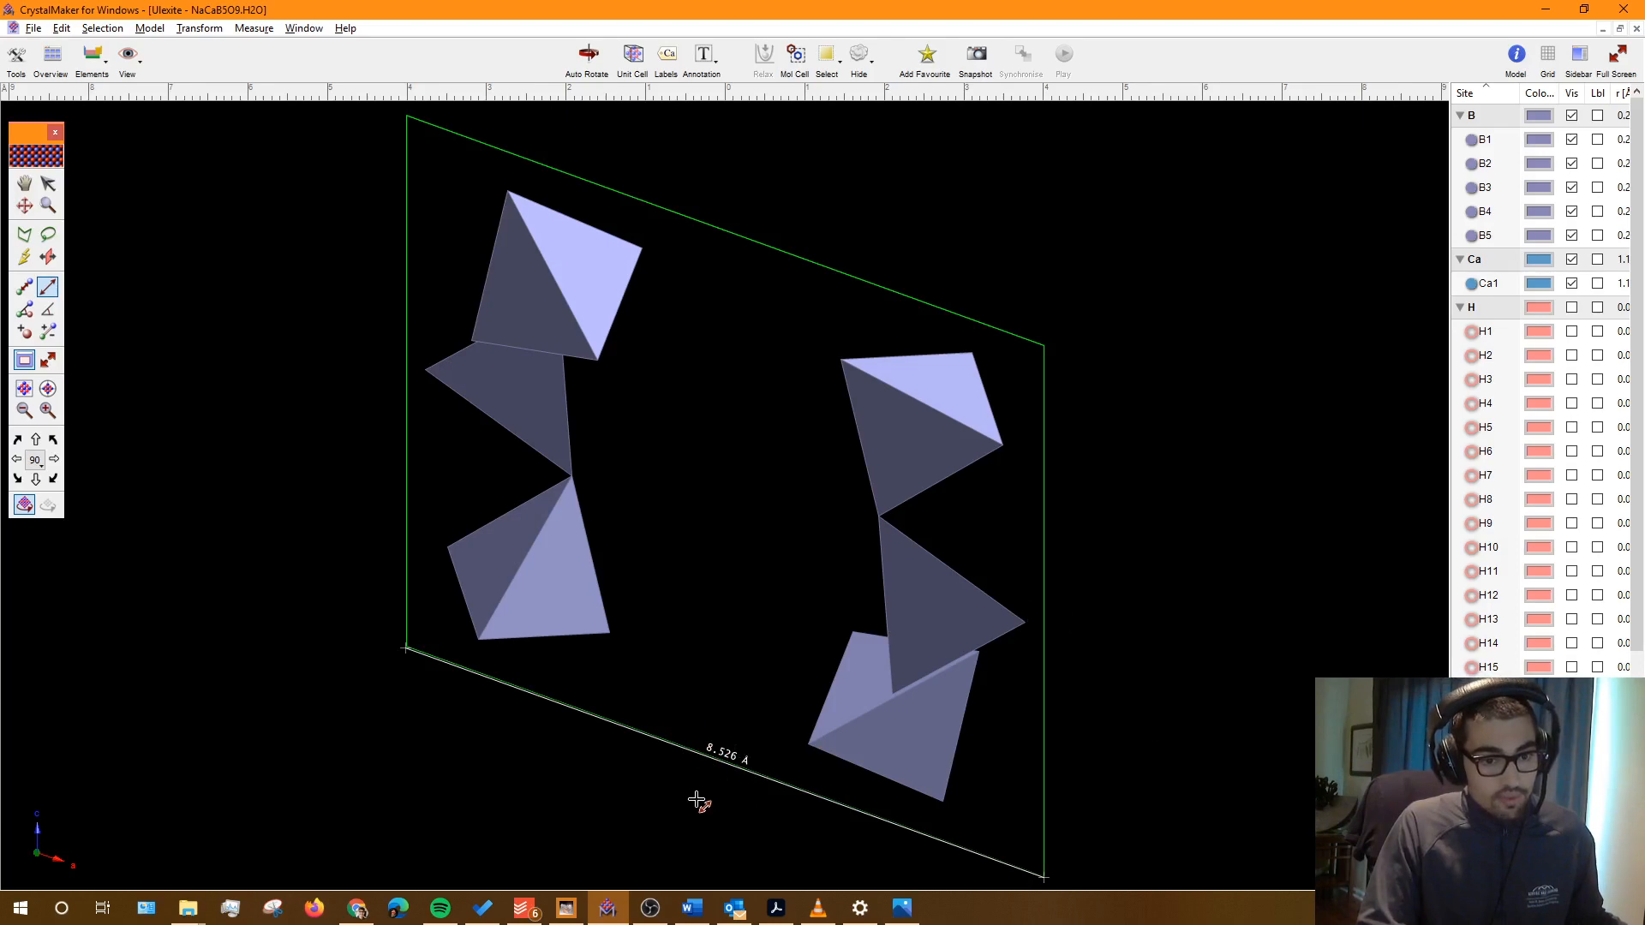
Step: Record a = 8.526 in Word's Triclinic row, then return to the model with the Move tool
{"action": "left_click", "coordinate": [692, 908]}
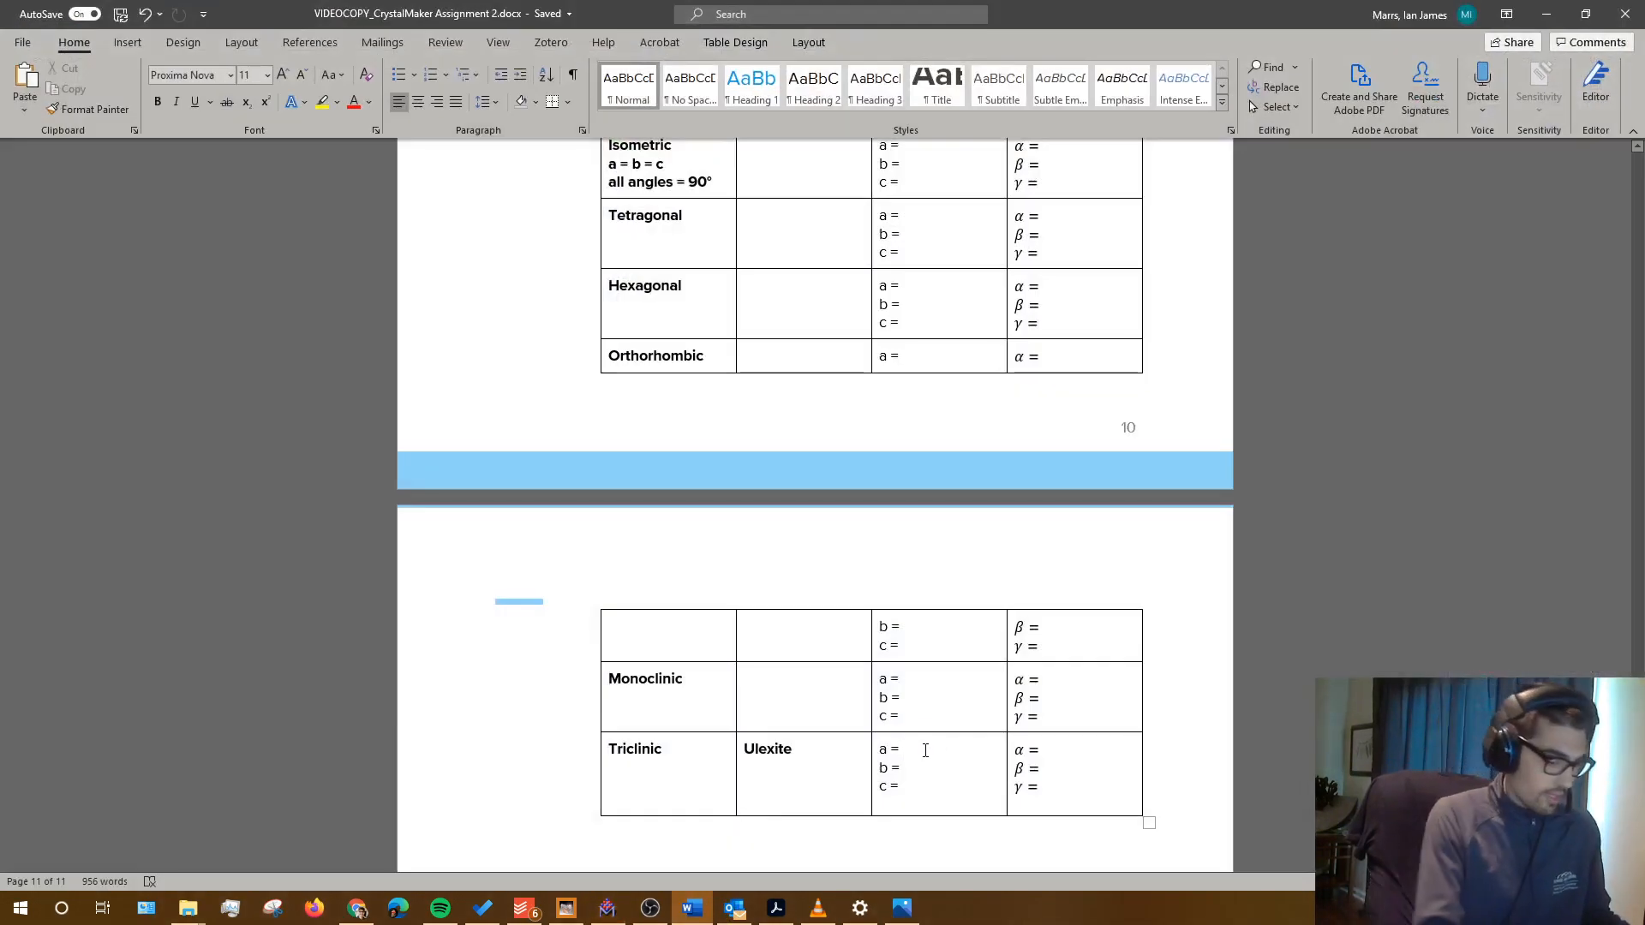
{"action": "type", "text": "8.526"}
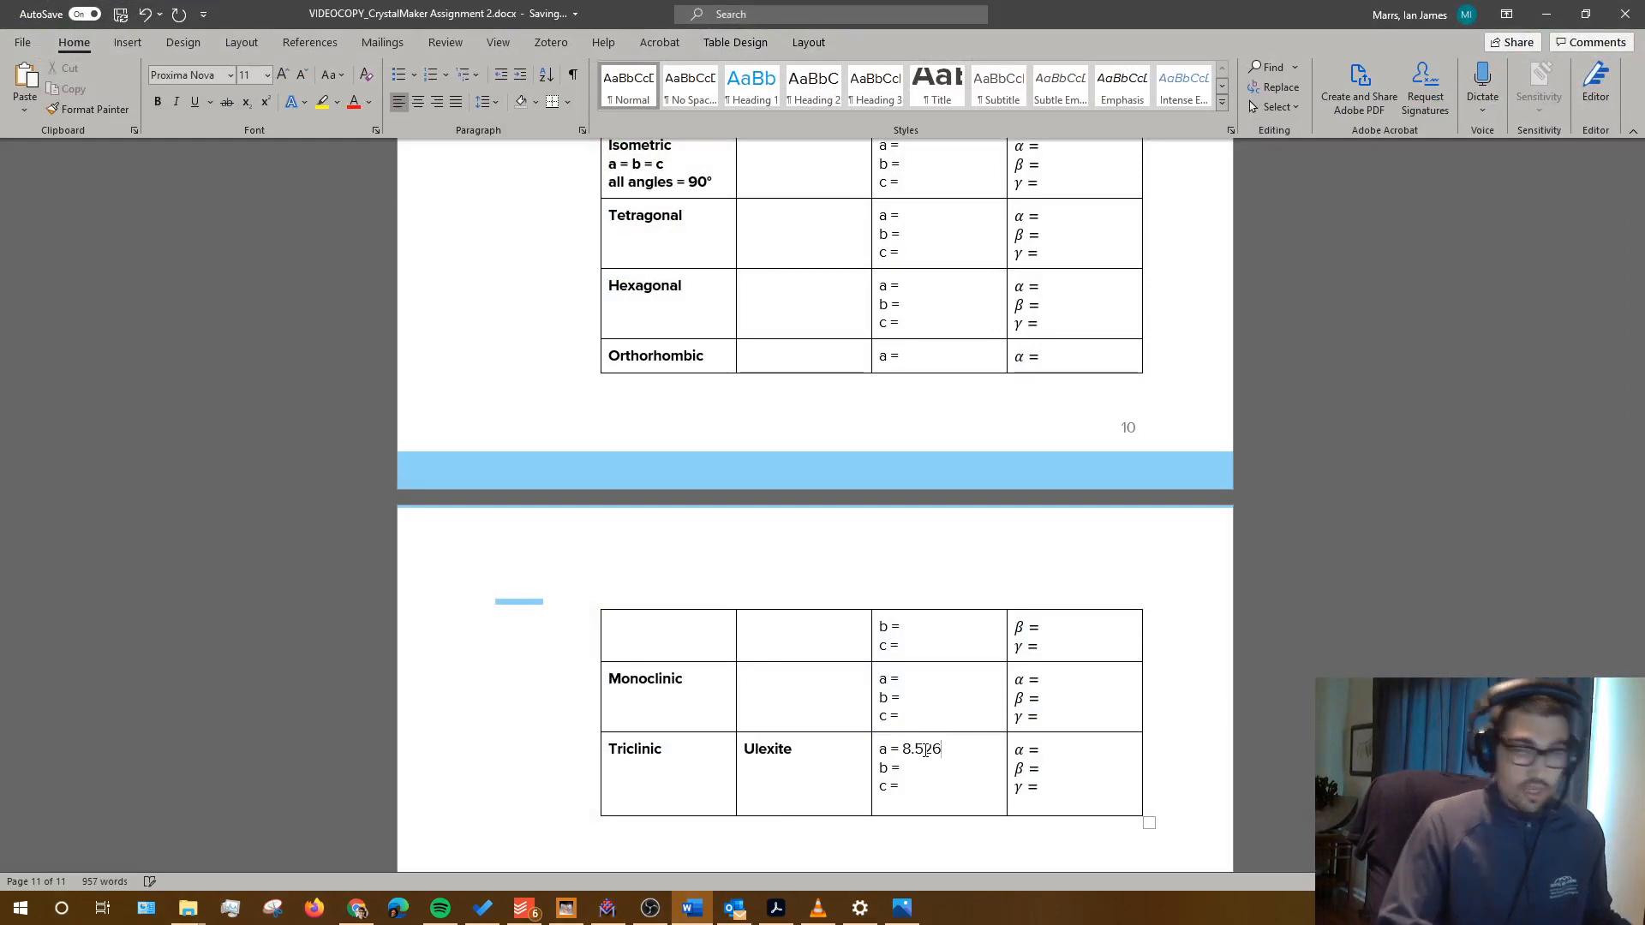
{"action": "left_click", "coordinate": [1546, 14]}
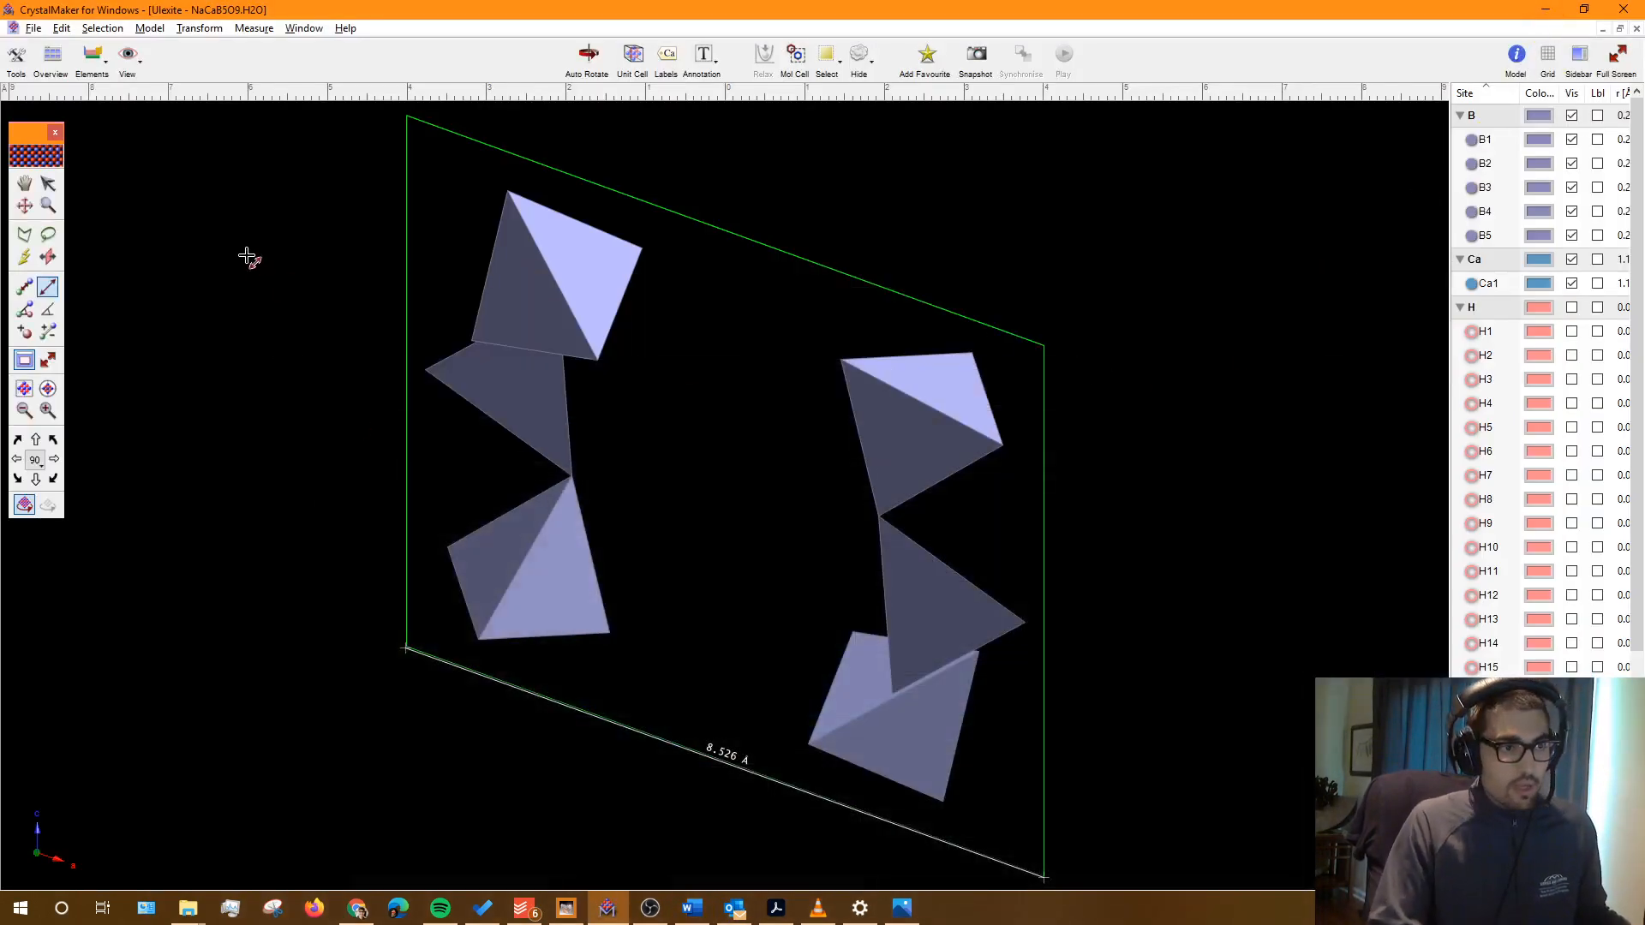
{"action": "left_click", "coordinate": [25, 207]}
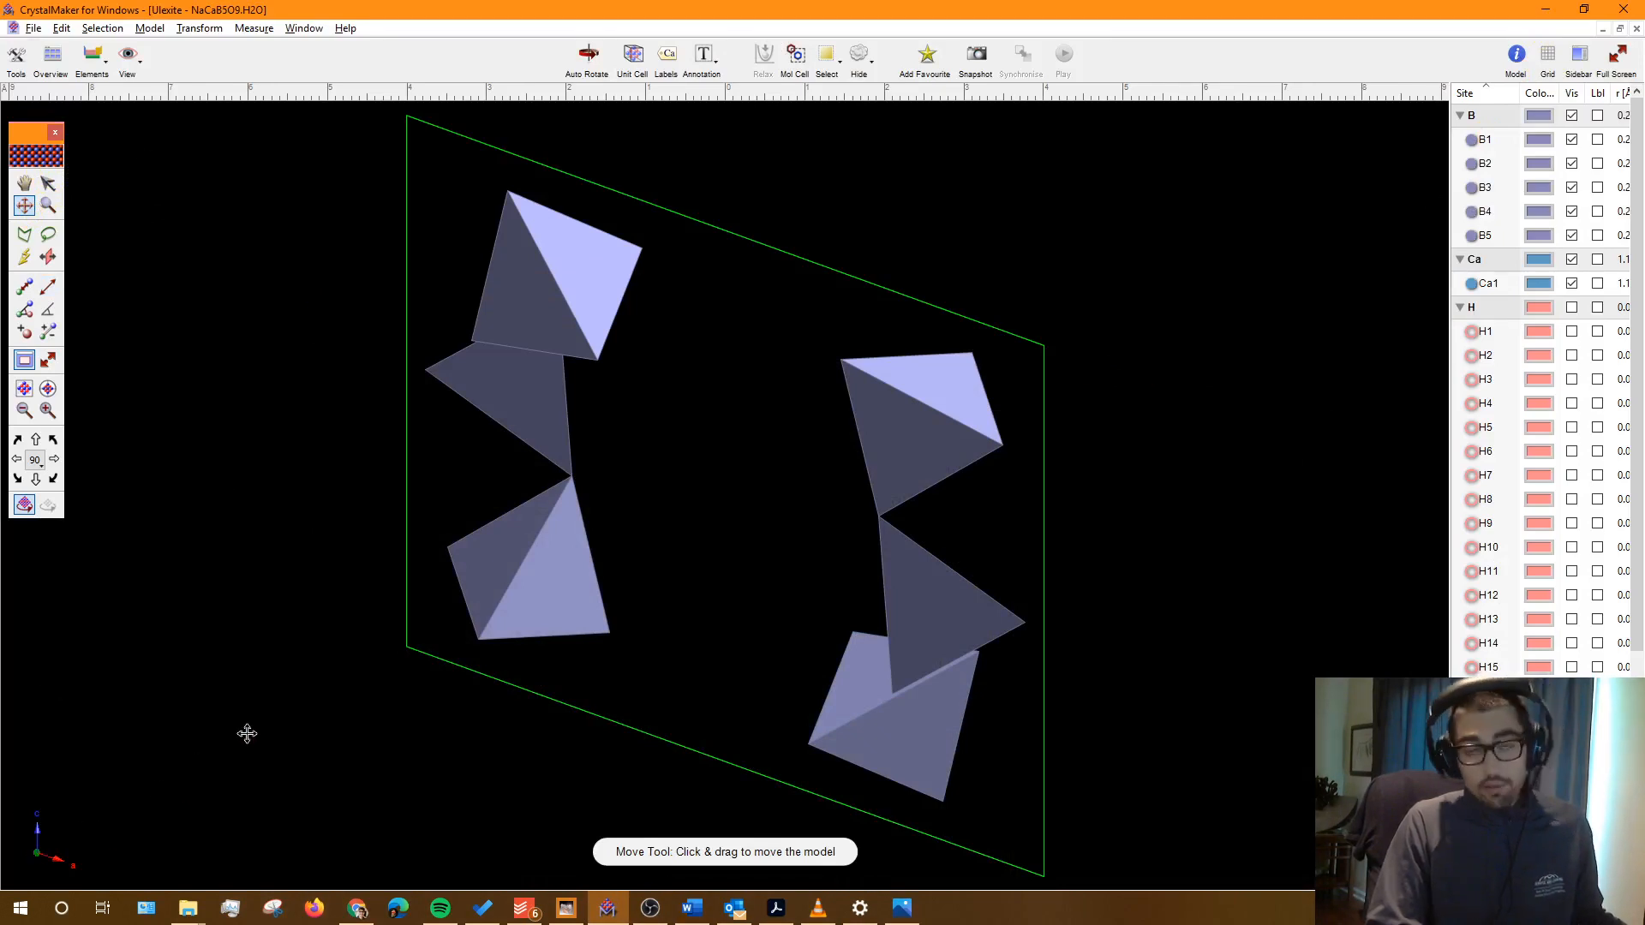
Step: View down the a axis and measure the cell's bottom edge as 12.433 Å
{"action": "left_click", "coordinate": [128, 60]}
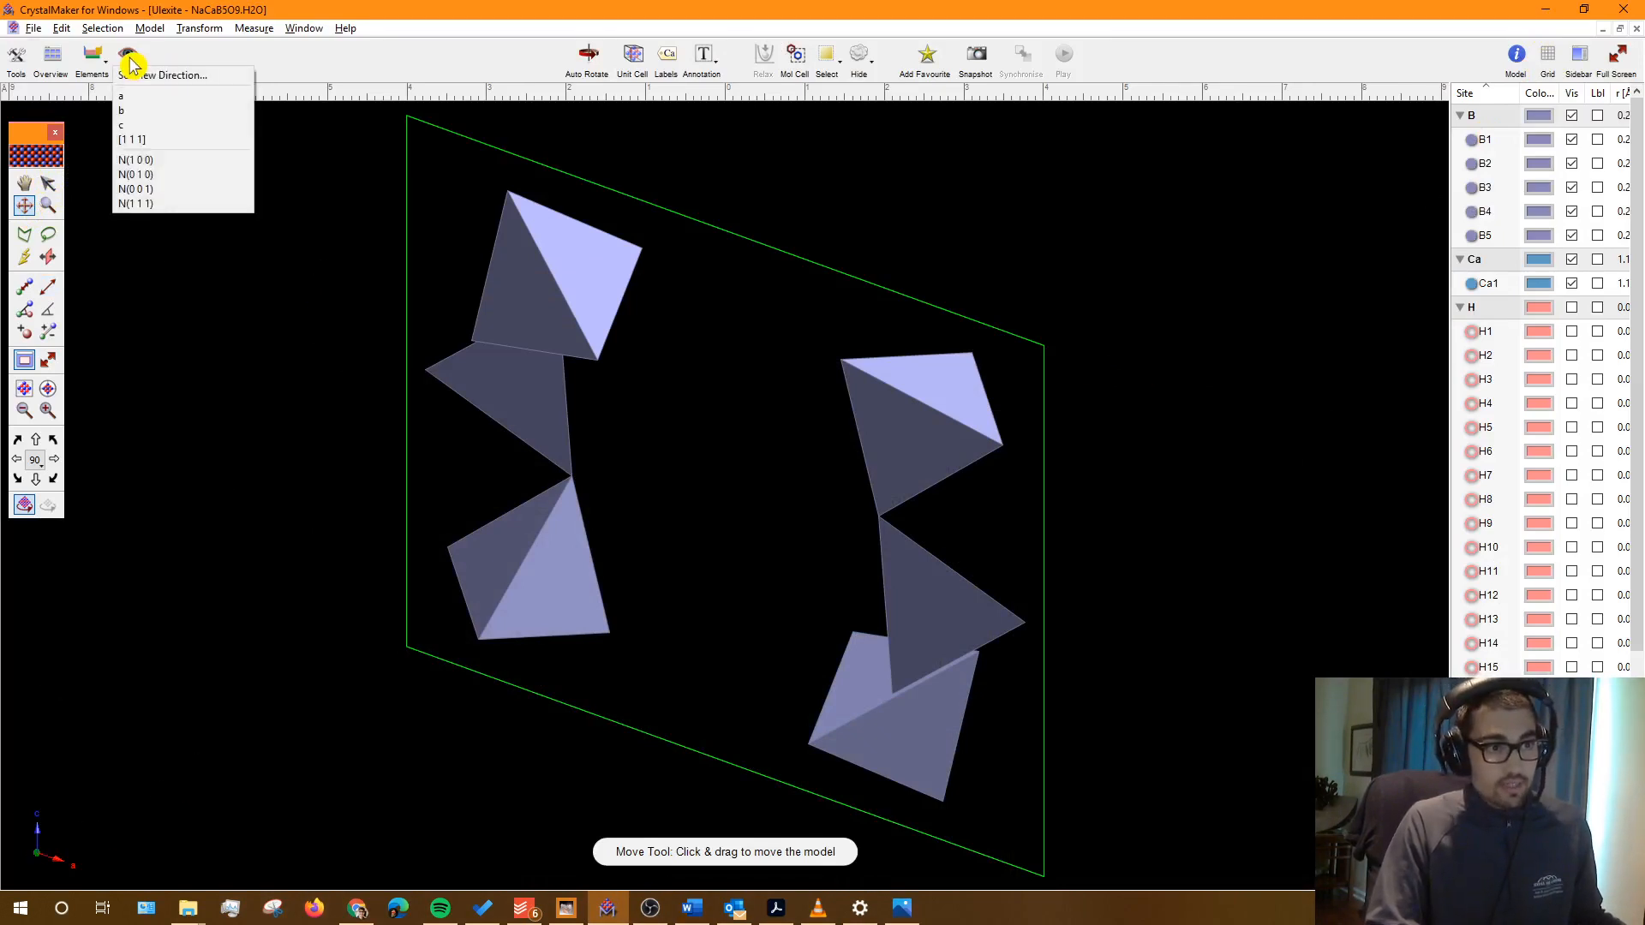
{"action": "left_click", "coordinate": [137, 101]}
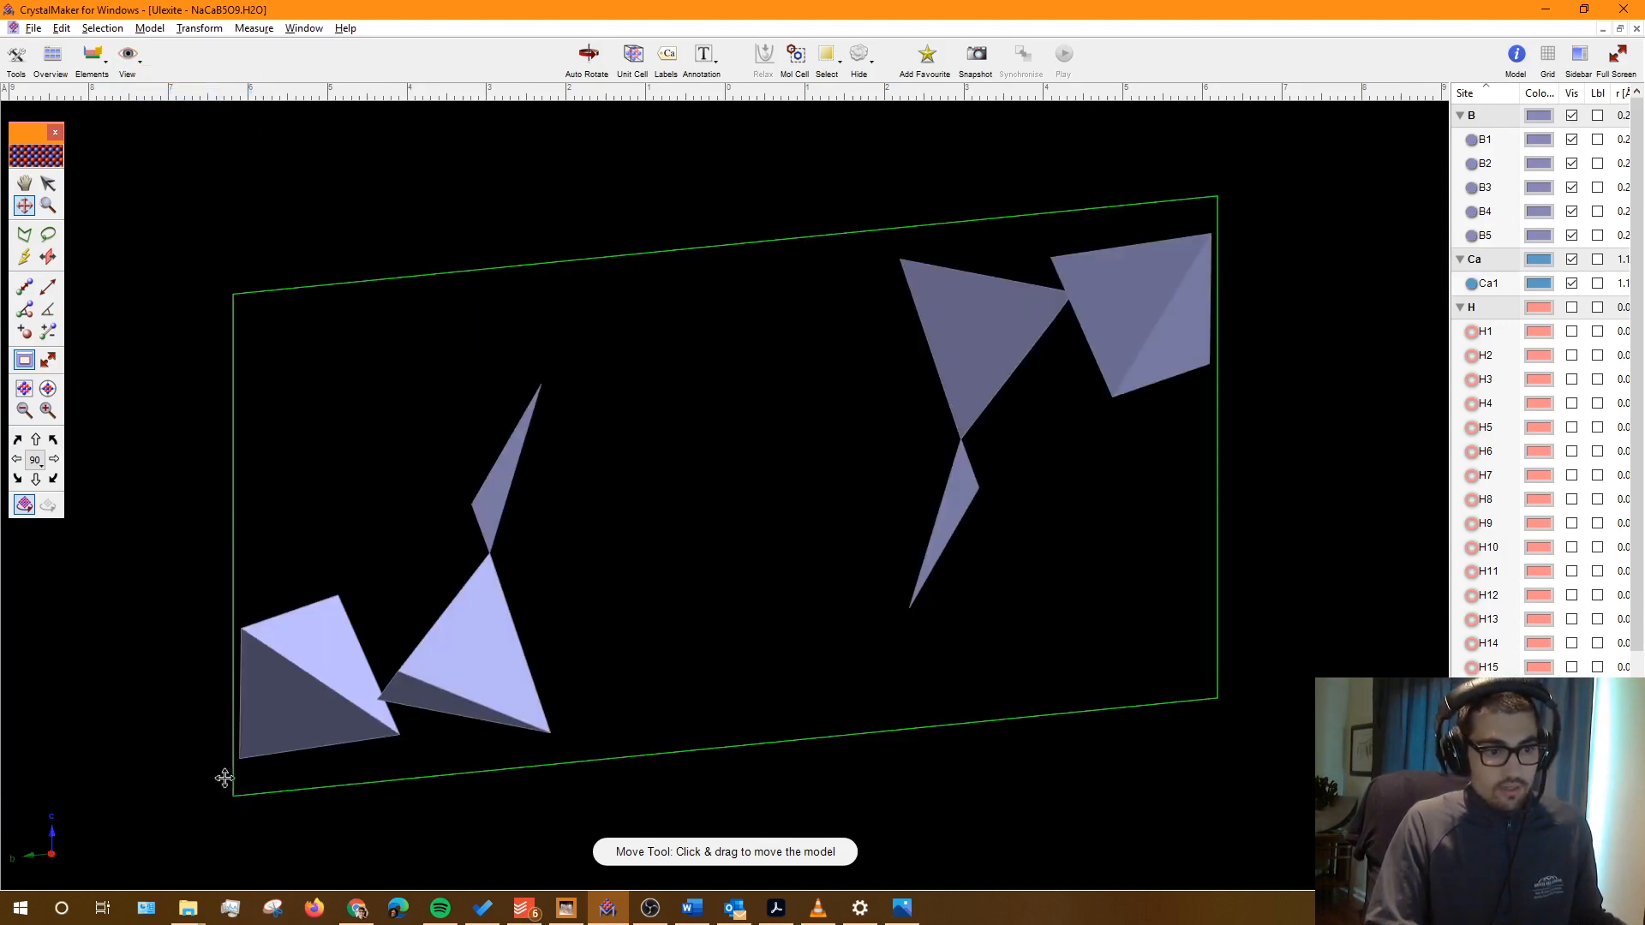
{"action": "left_click", "coordinate": [47, 286]}
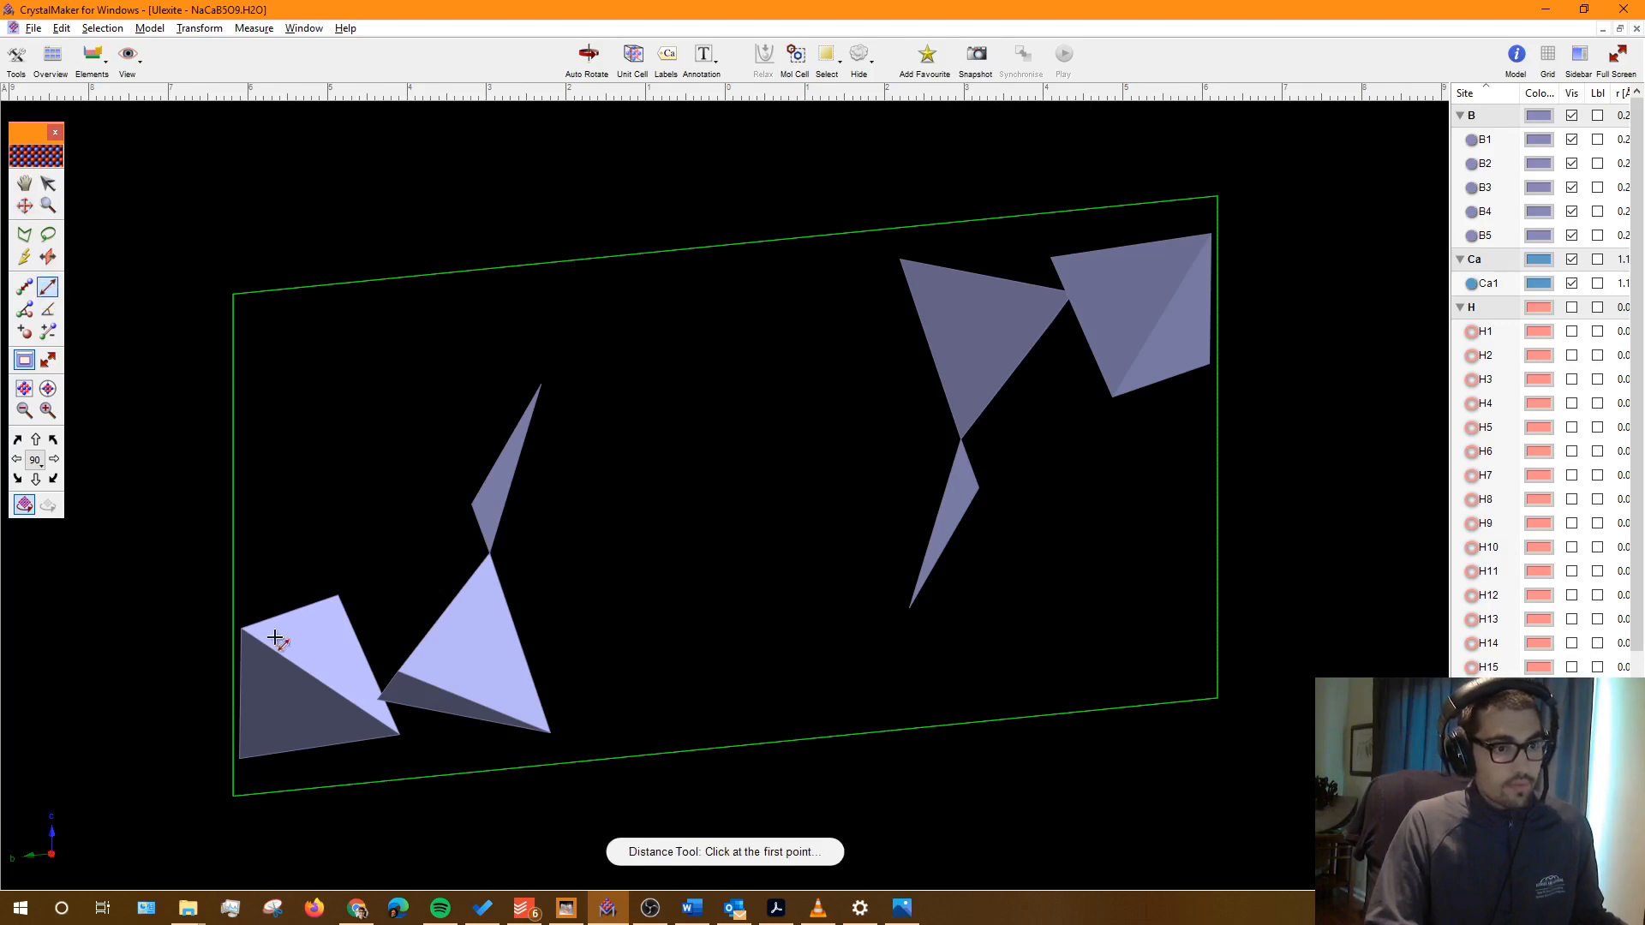
{"action": "left_click", "coordinate": [234, 795]}
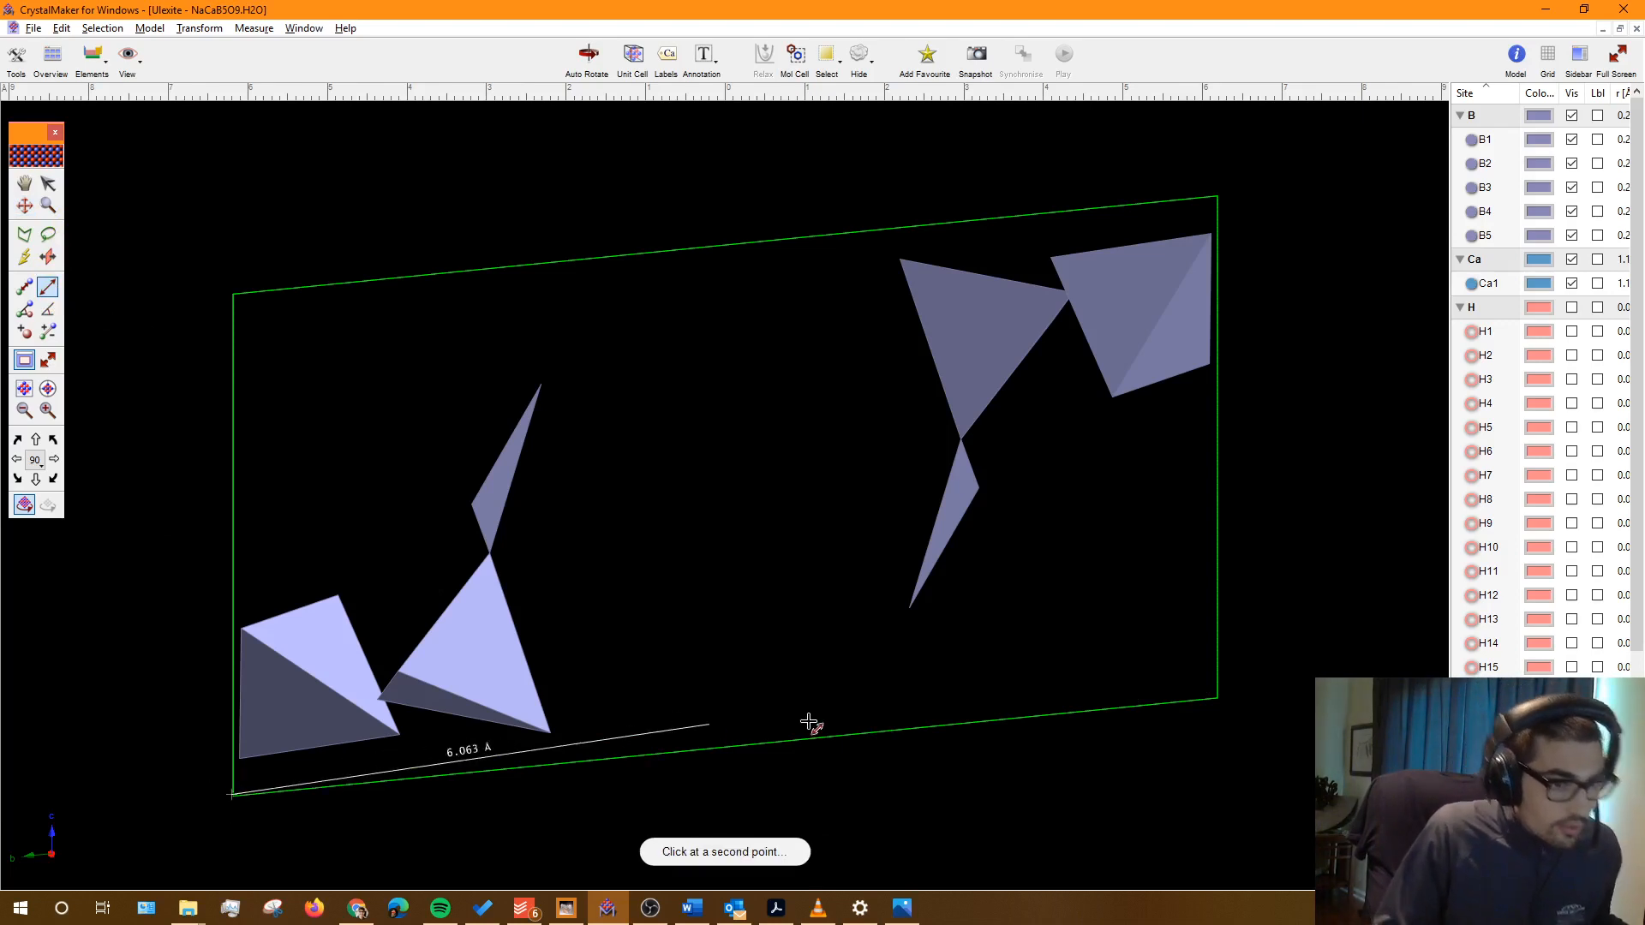
{"action": "left_click", "coordinate": [1218, 699]}
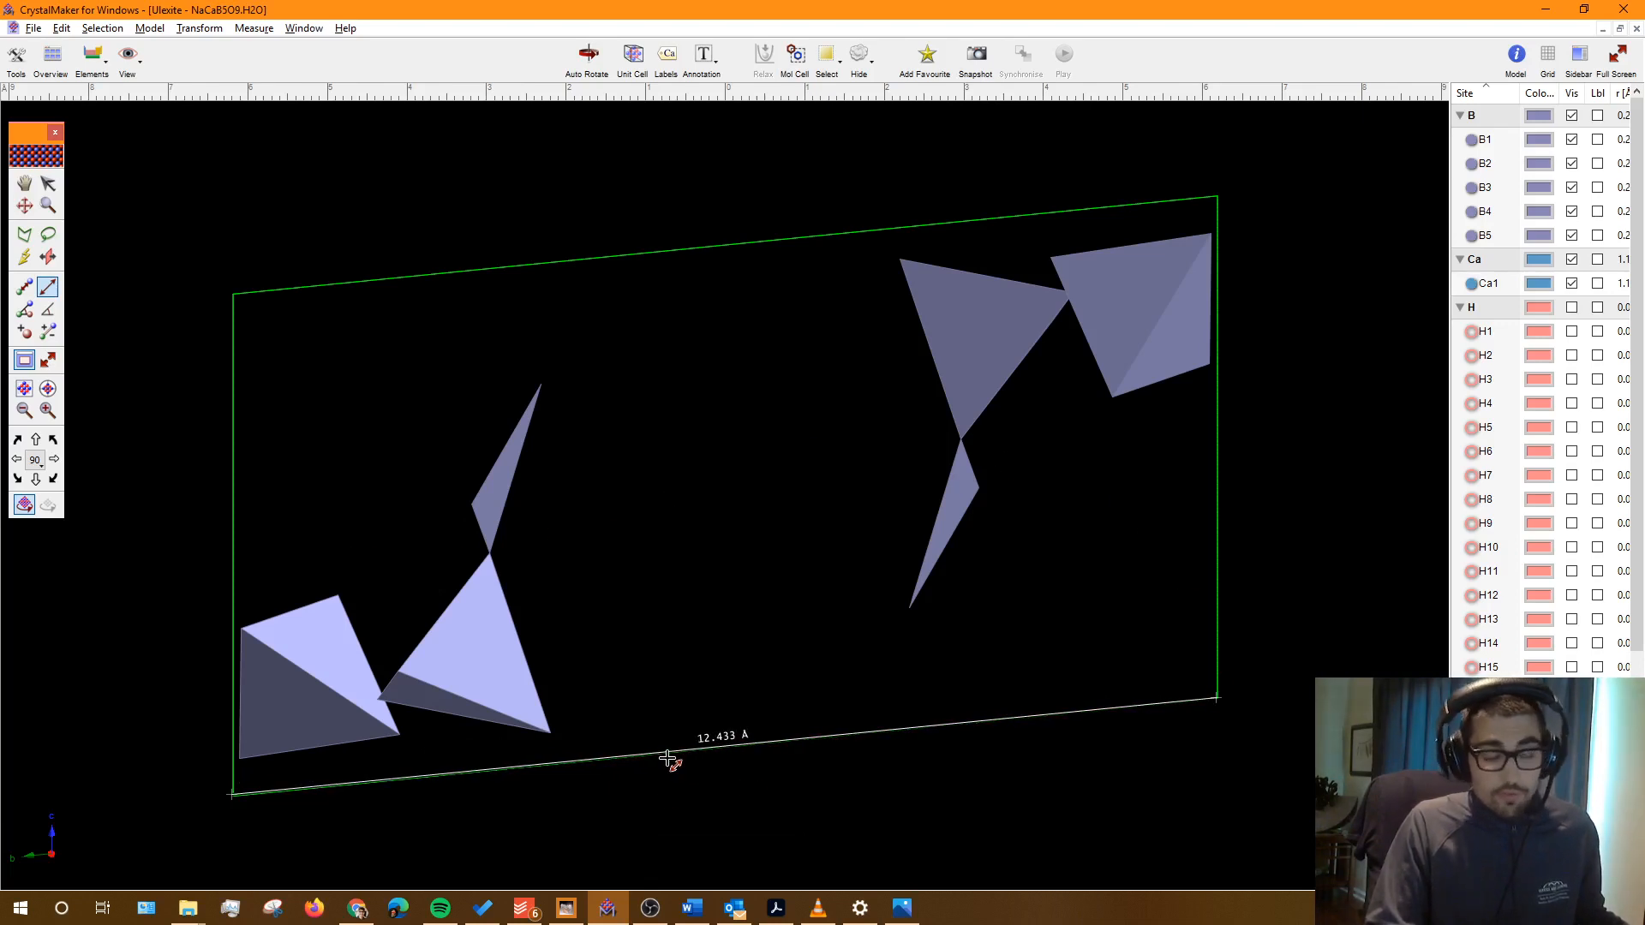
Step: Enter b = 12.433 in the Ulexite Triclinic row in Word, then return to CrystalMaker
{"action": "key", "text": "alt+Tab"}
{"action": "left_click", "coordinate": [934, 768]}
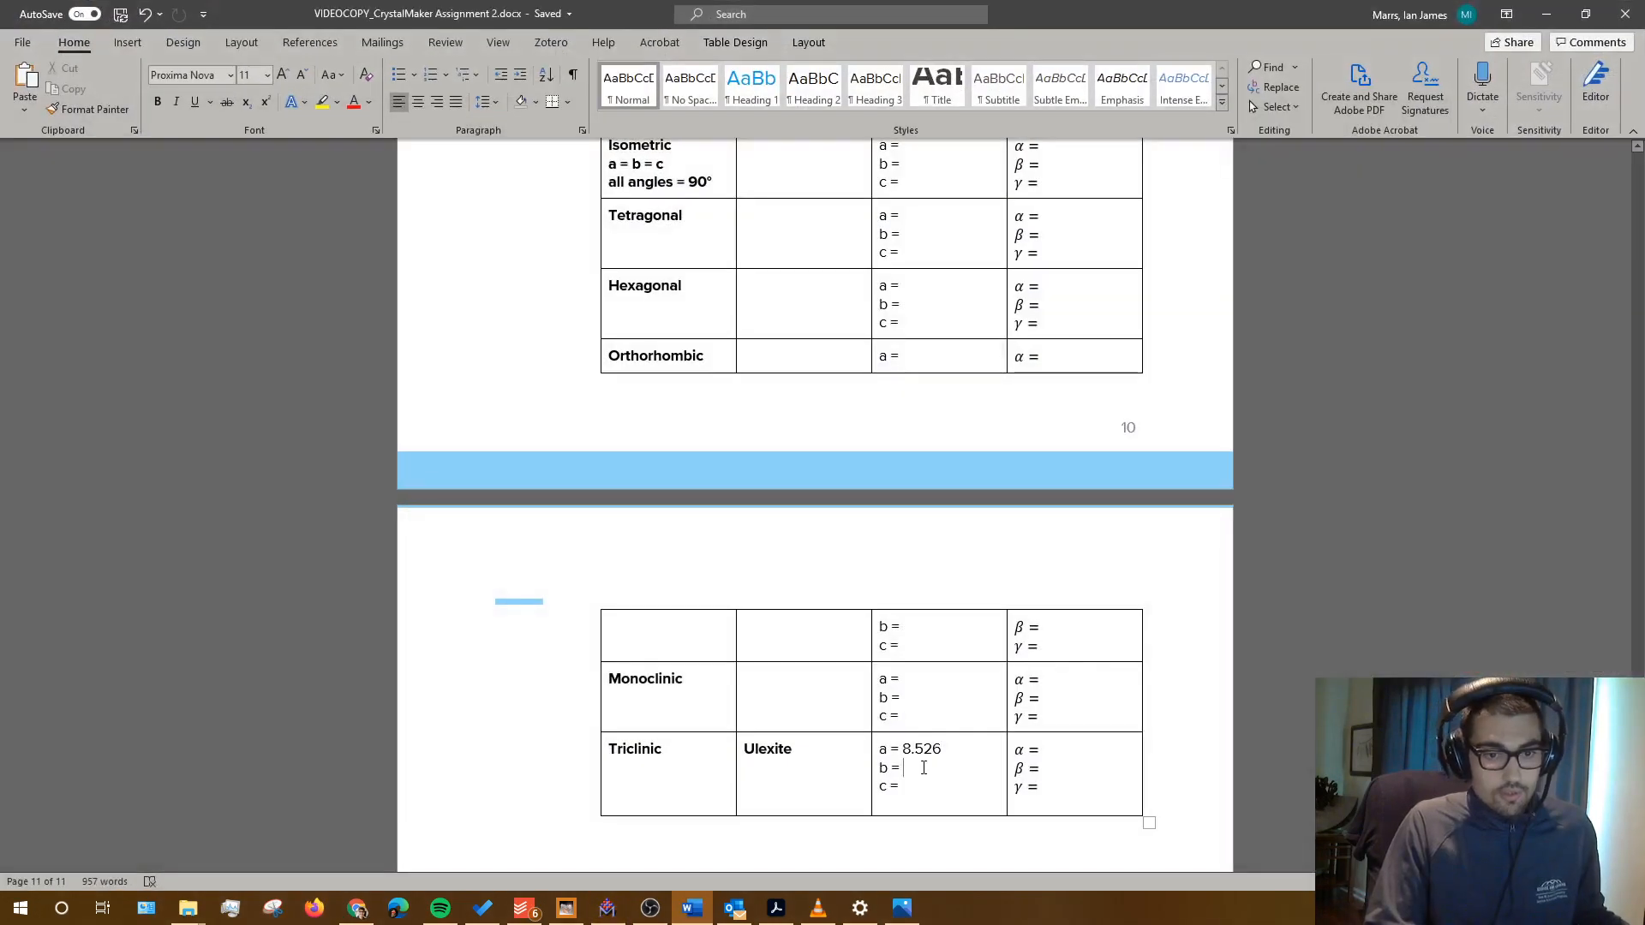
{"action": "type", "text": "12.4"}
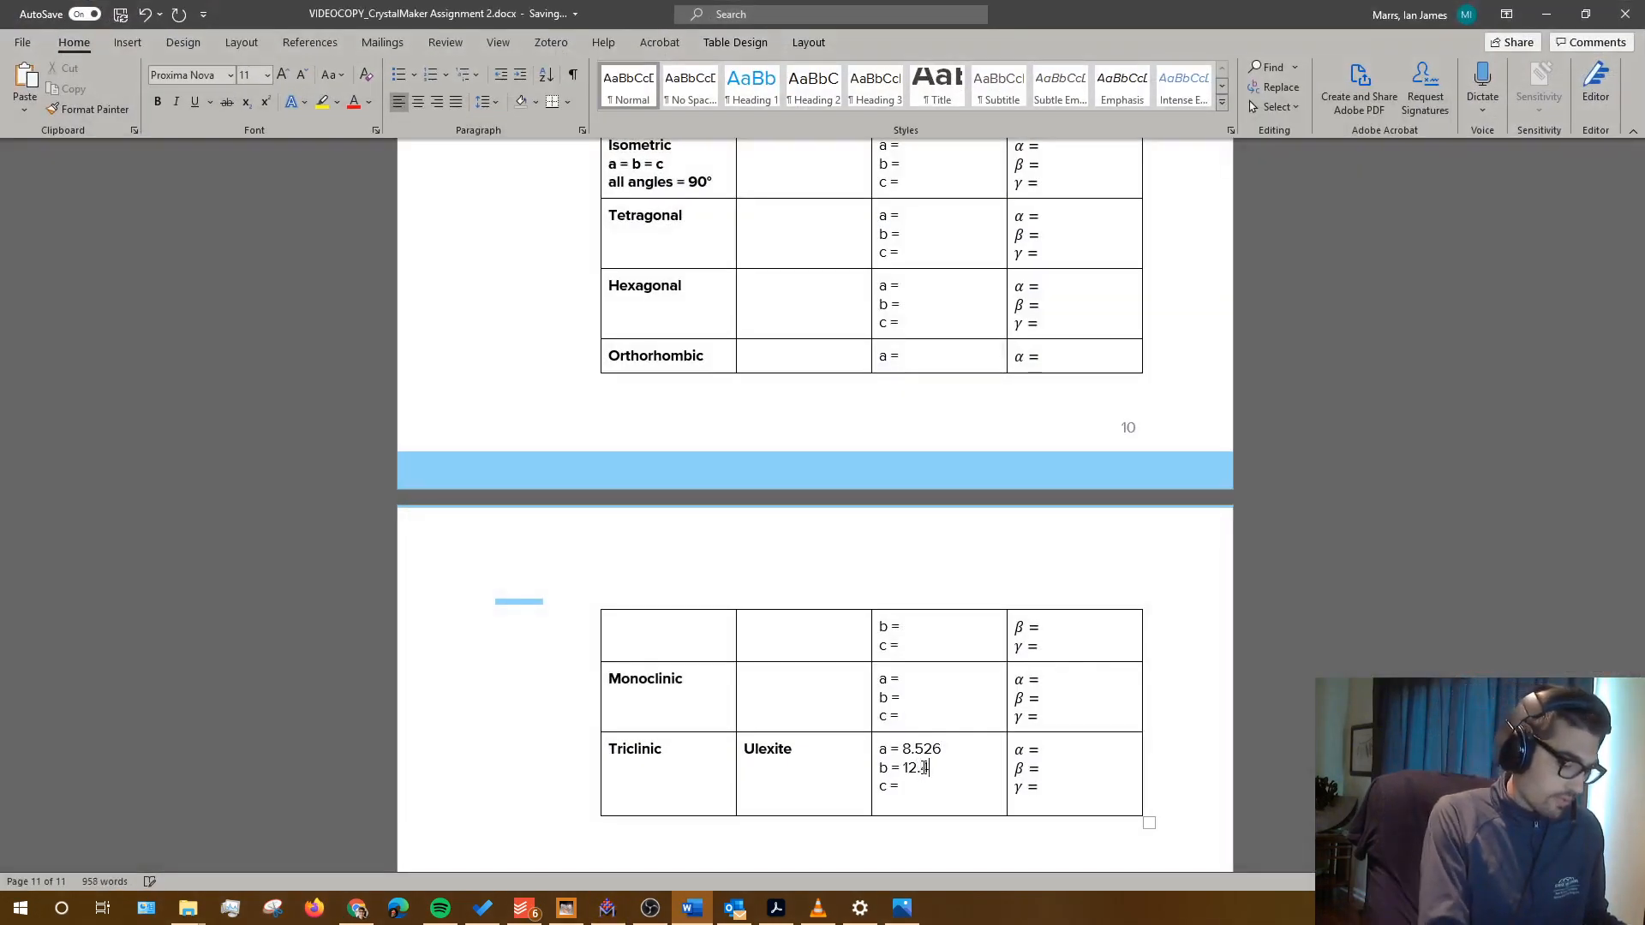
{"action": "type", "text": "33"}
{"action": "key", "text": "alt+Tab"}
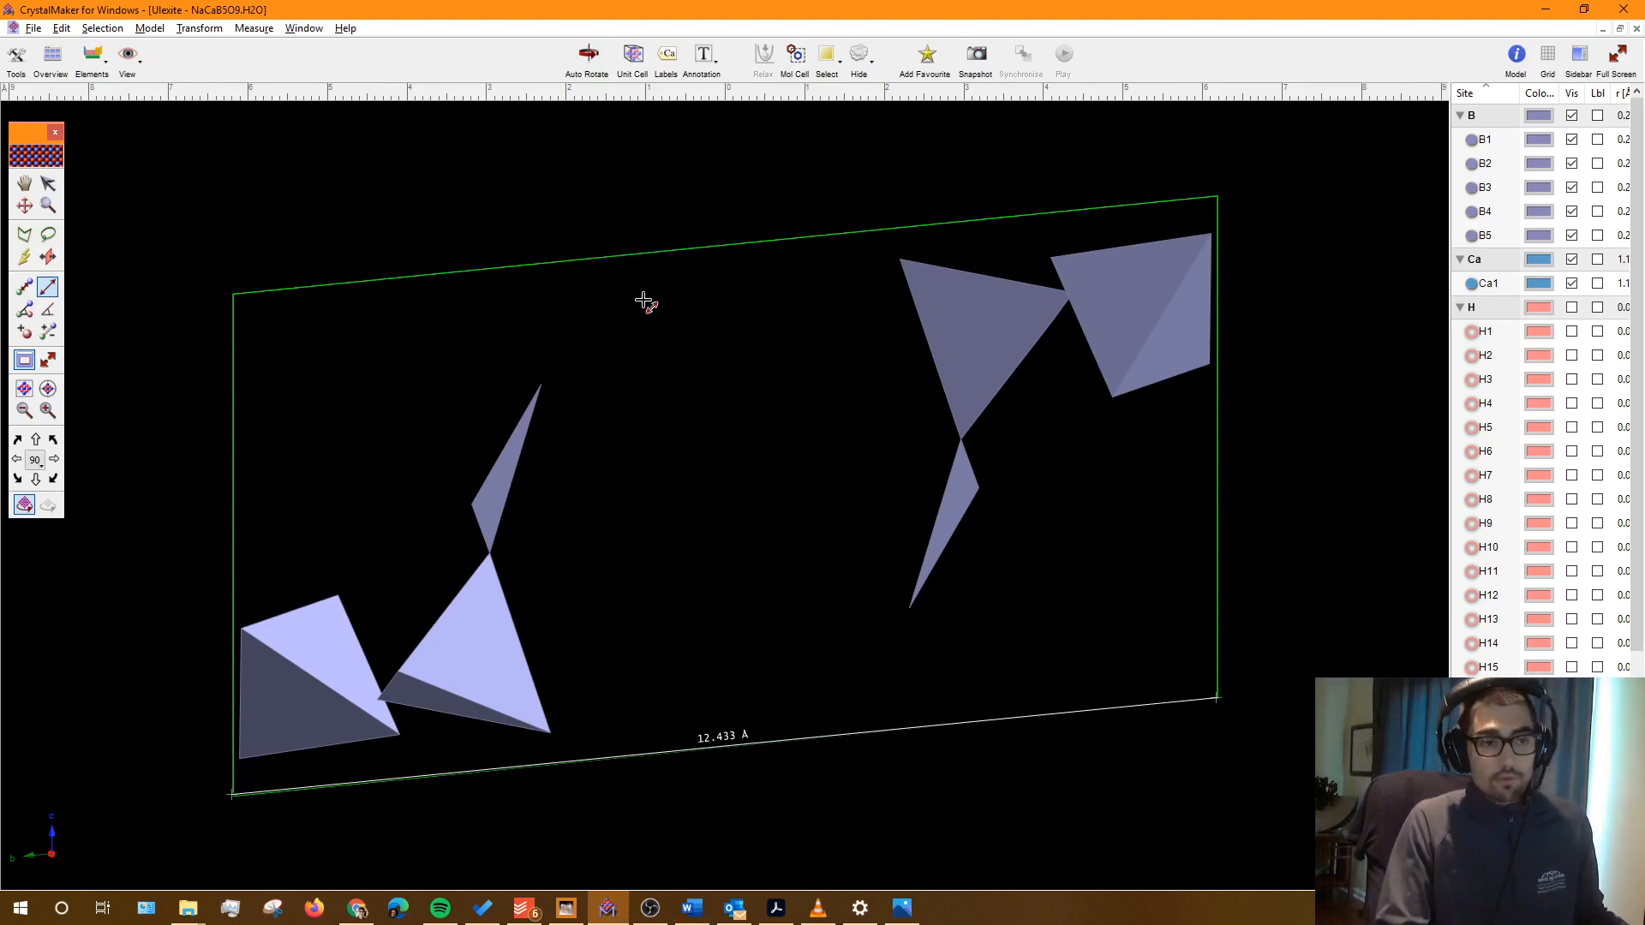
Step: Measure the cell's vertical edge, bottom-left to top-left corner, with the Distance tool: 6.300 Å
{"action": "left_click", "coordinate": [24, 205]}
{"action": "key", "text": "alt+Tab"}
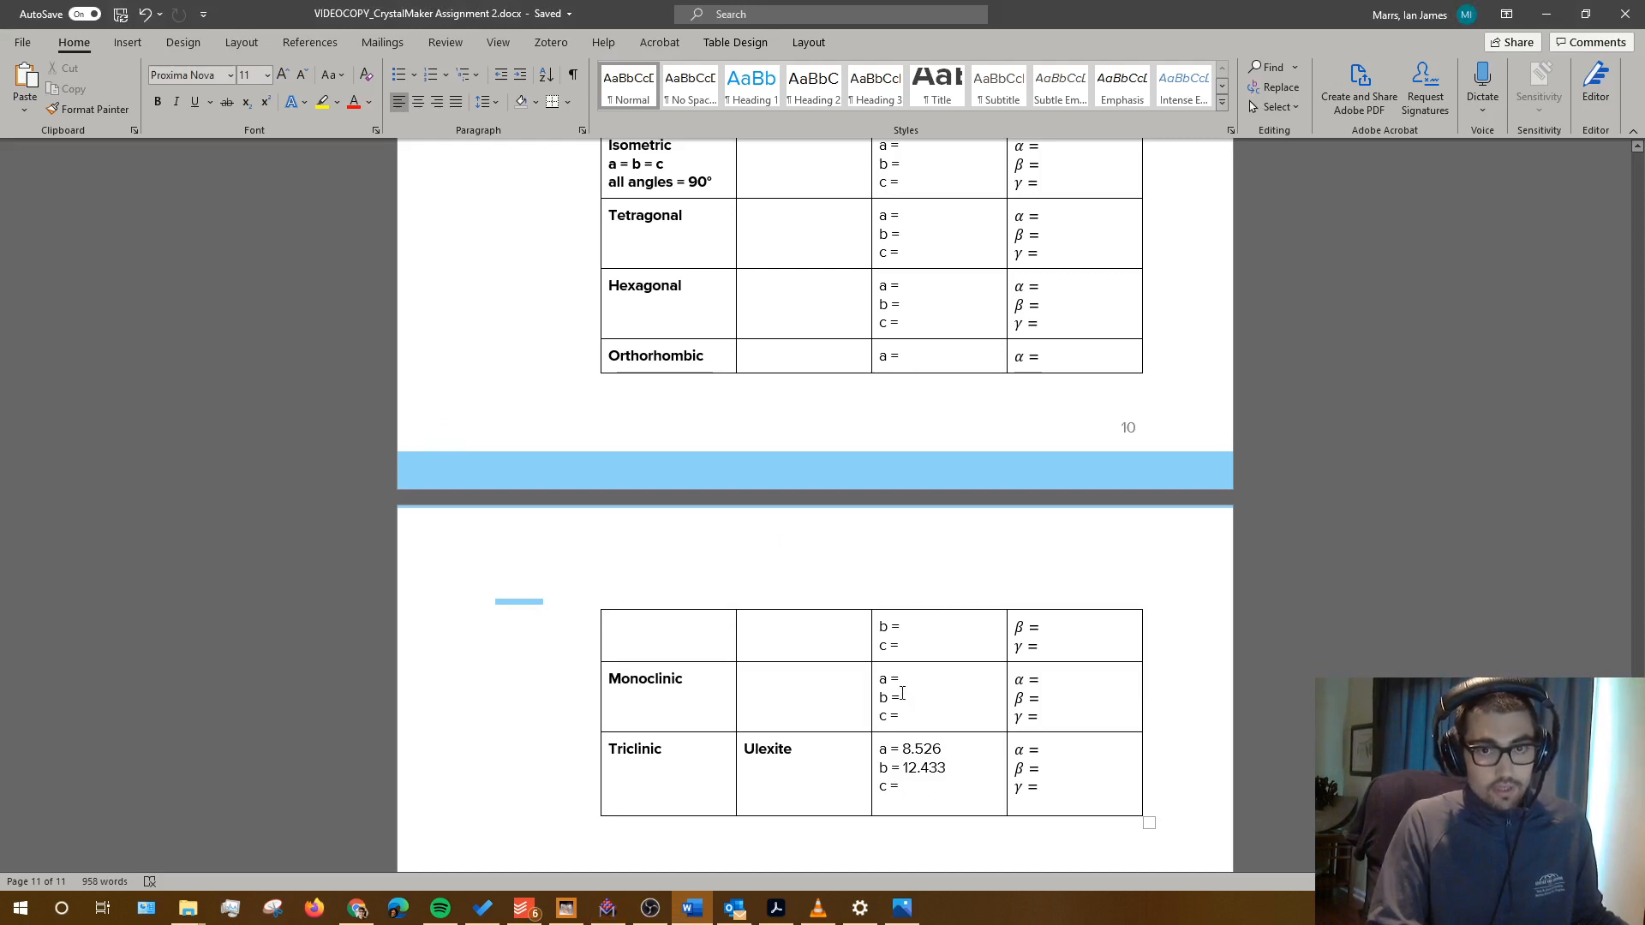
{"action": "key", "text": "alt+Tab"}
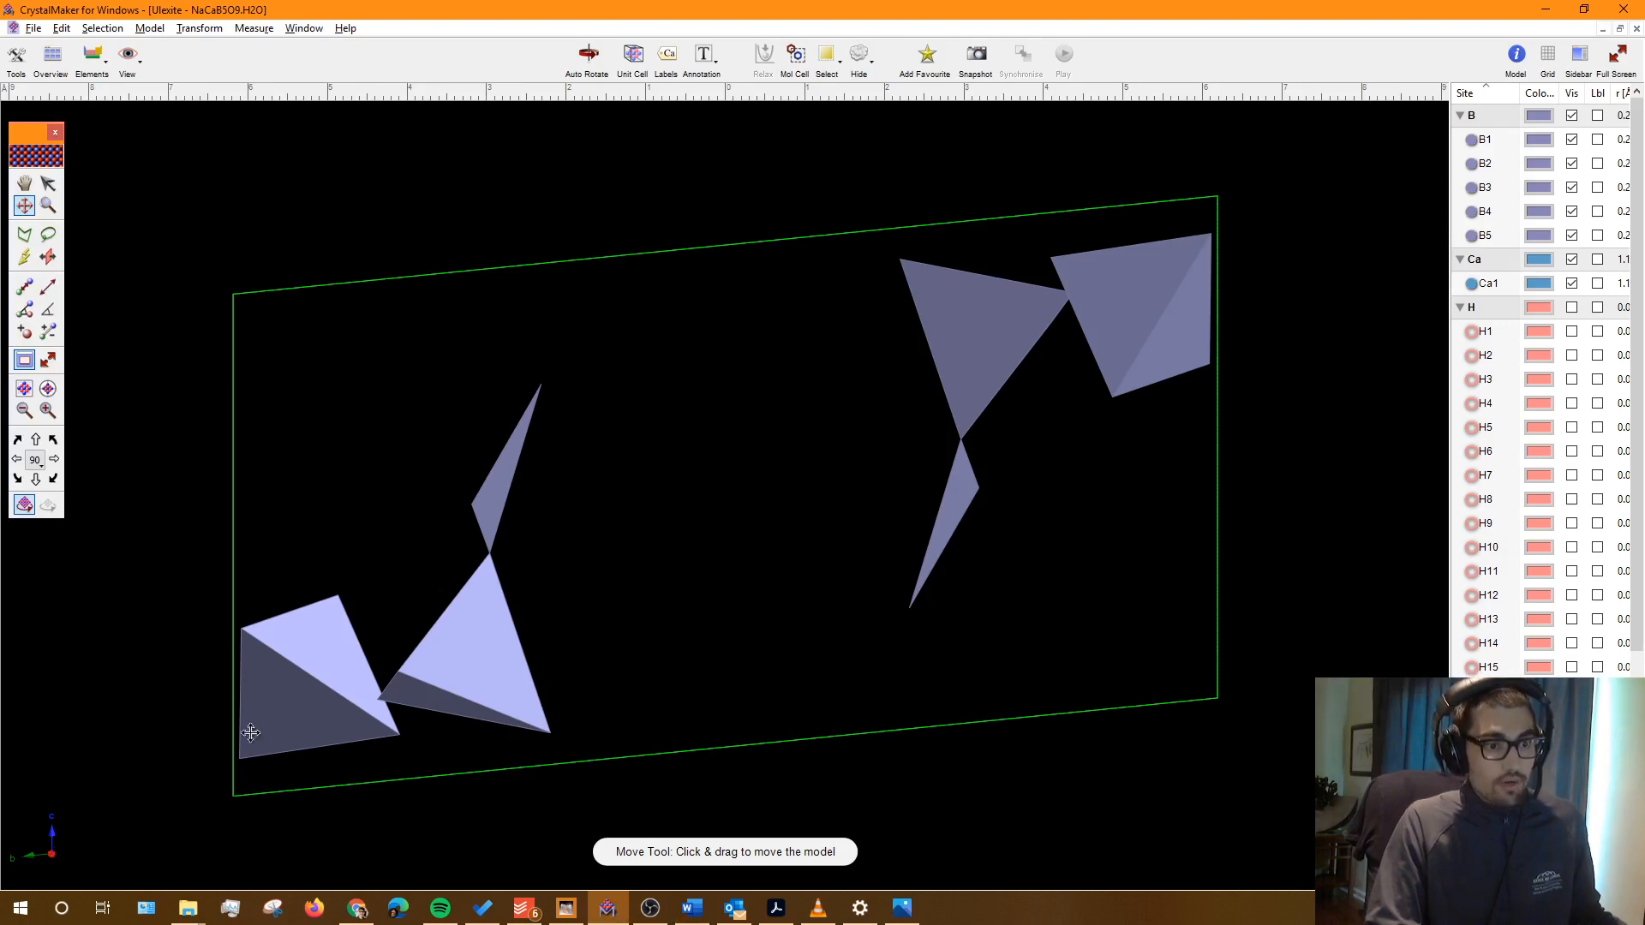
{"action": "left_click", "coordinate": [48, 286]}
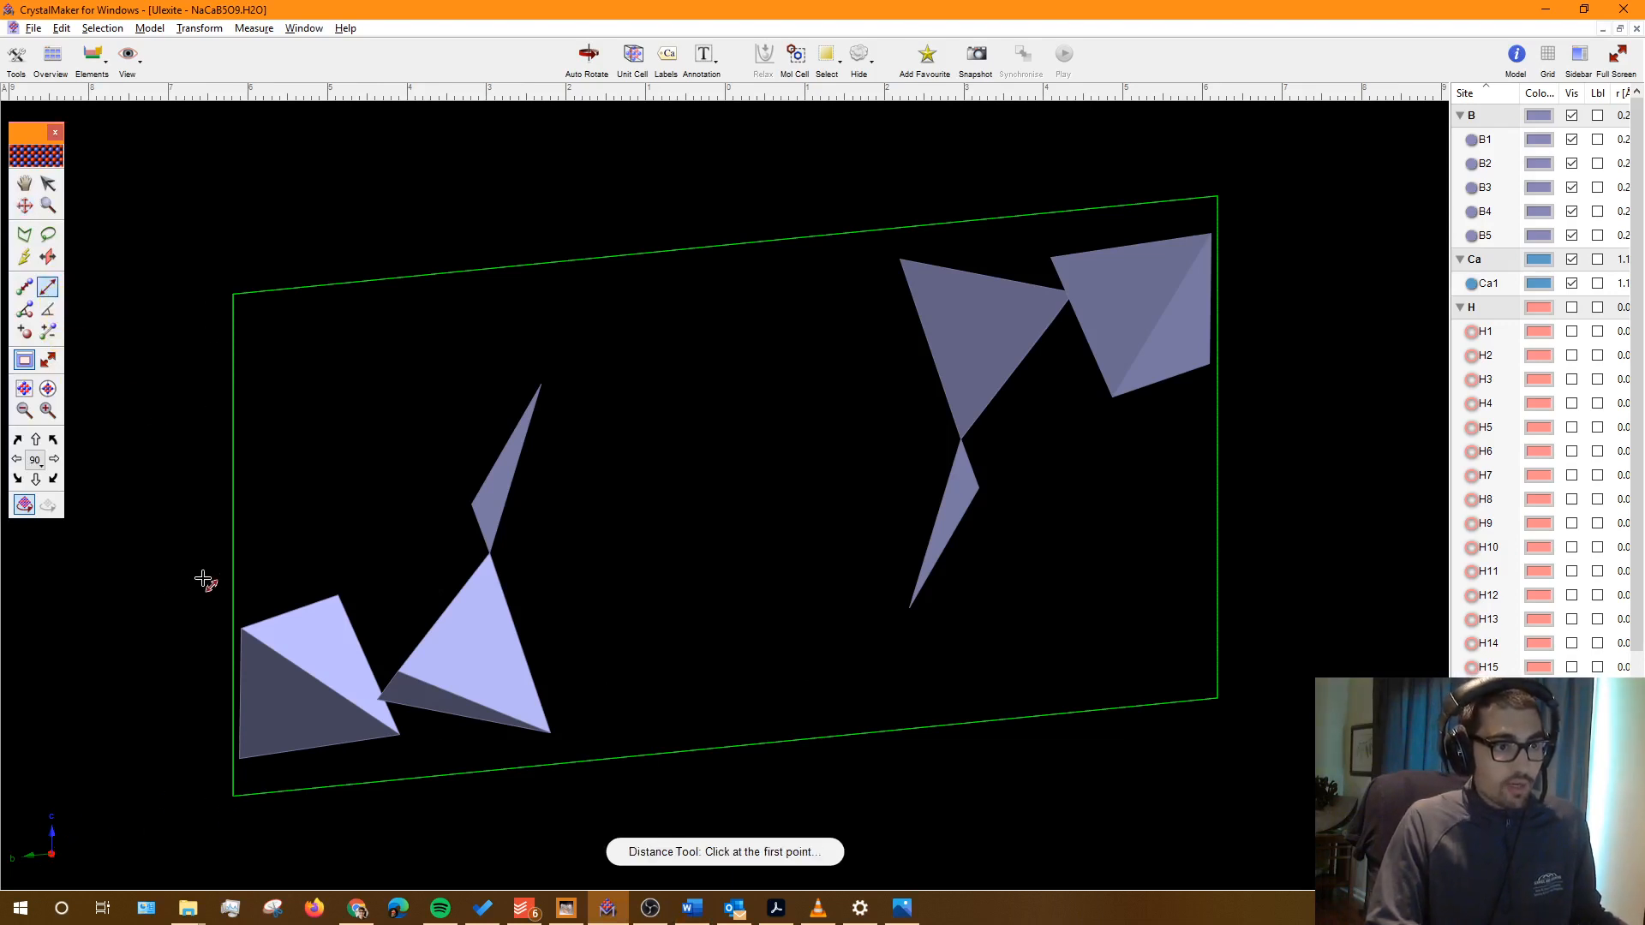
{"action": "left_click", "coordinate": [233, 797]}
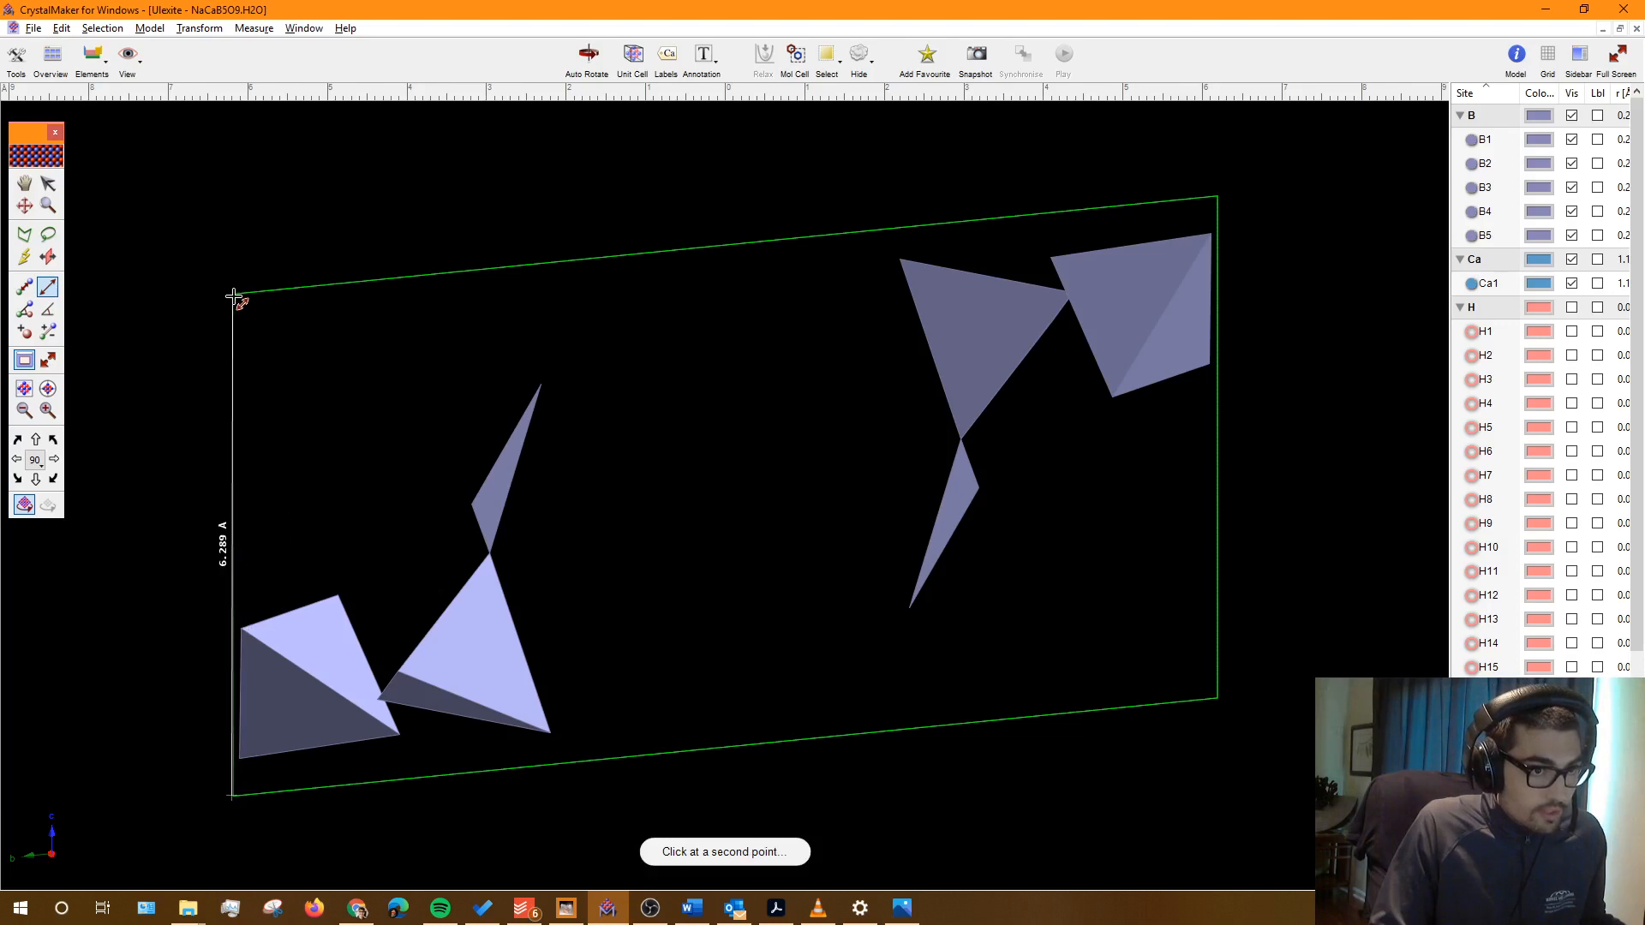
{"action": "left_click", "coordinate": [233, 295]}
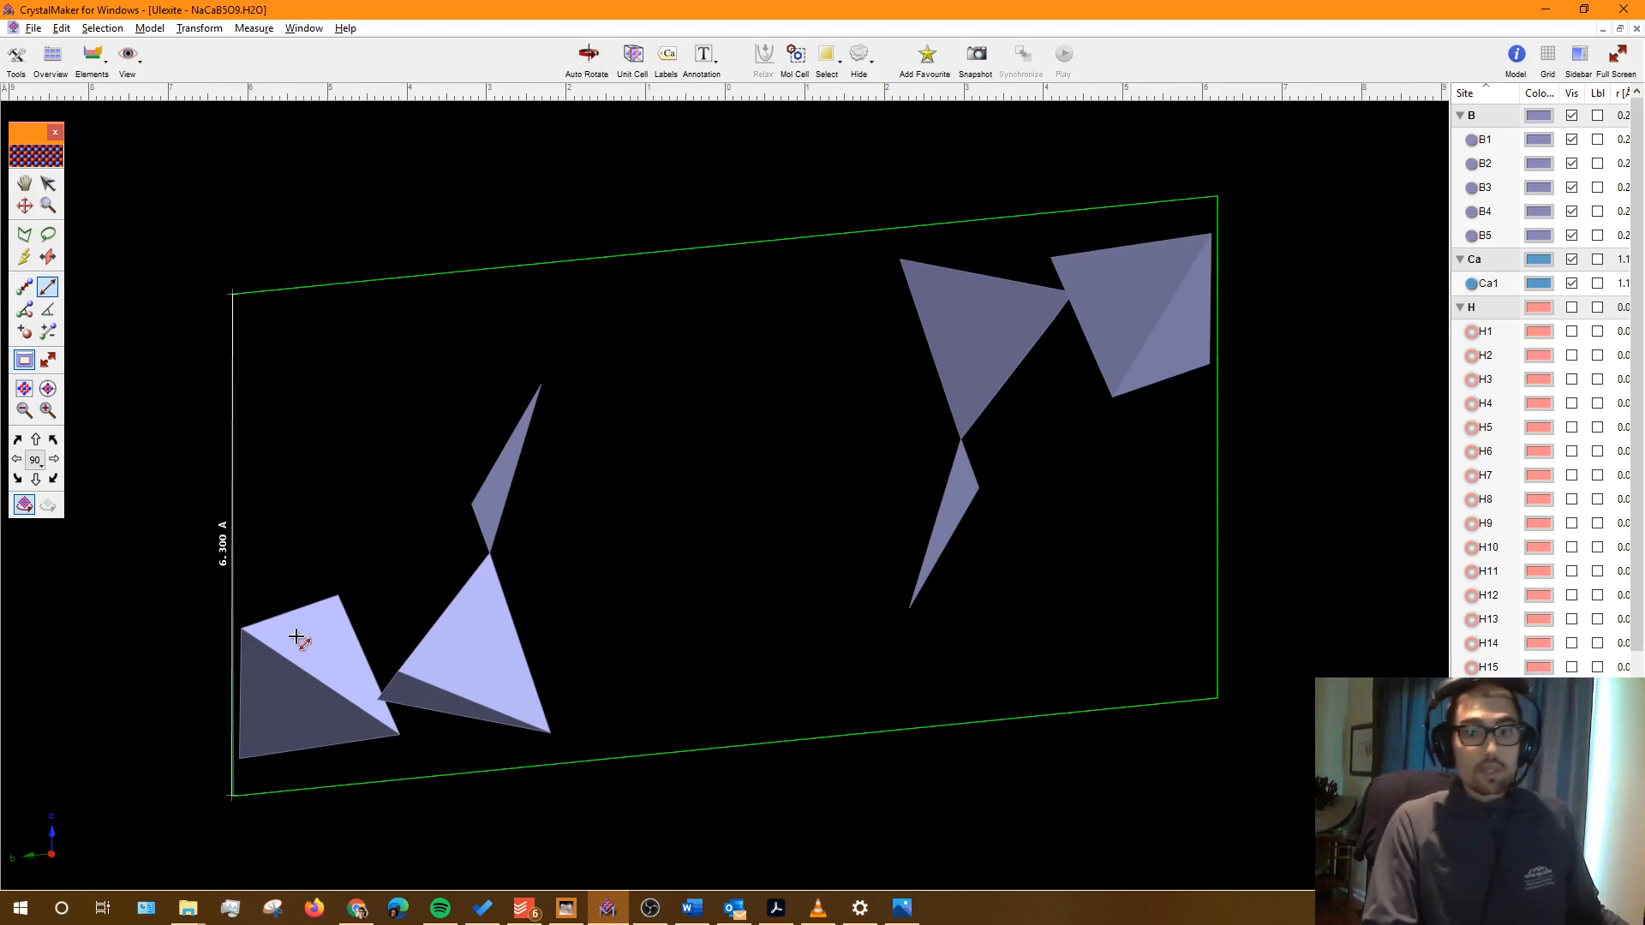
Step: Enter c = 6.300 in the Ulexite row and bring up the textbook PDF
{"action": "key", "text": "alt+Tab"}
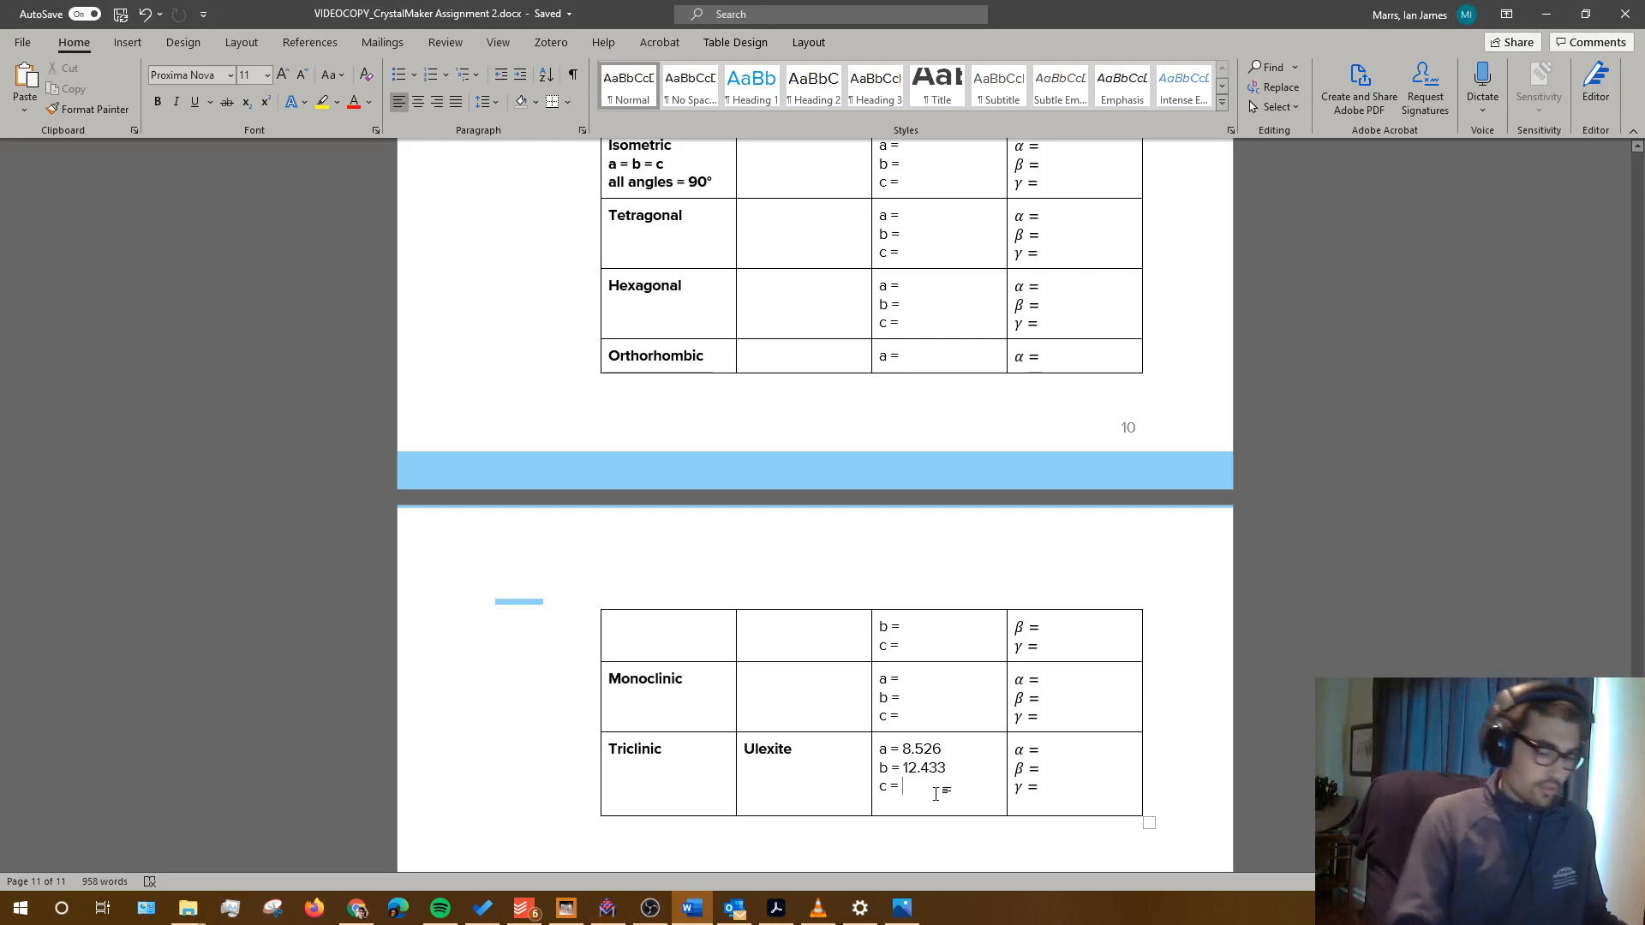
{"action": "type", "text": "6.300"}
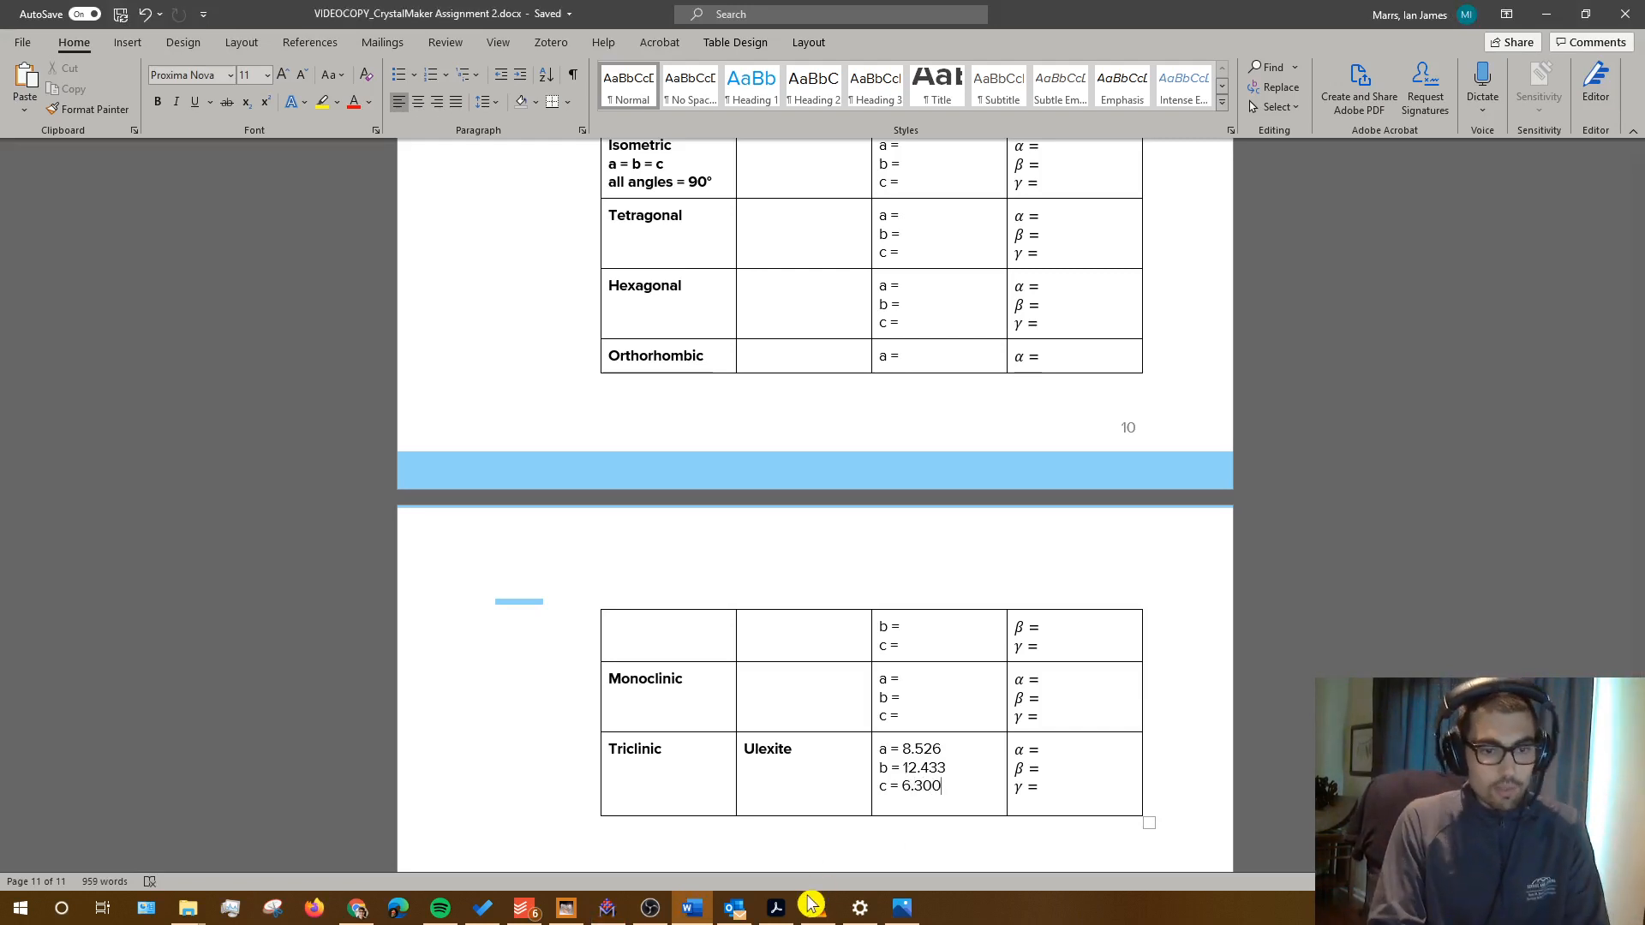
{"action": "left_click", "coordinate": [760, 819]}
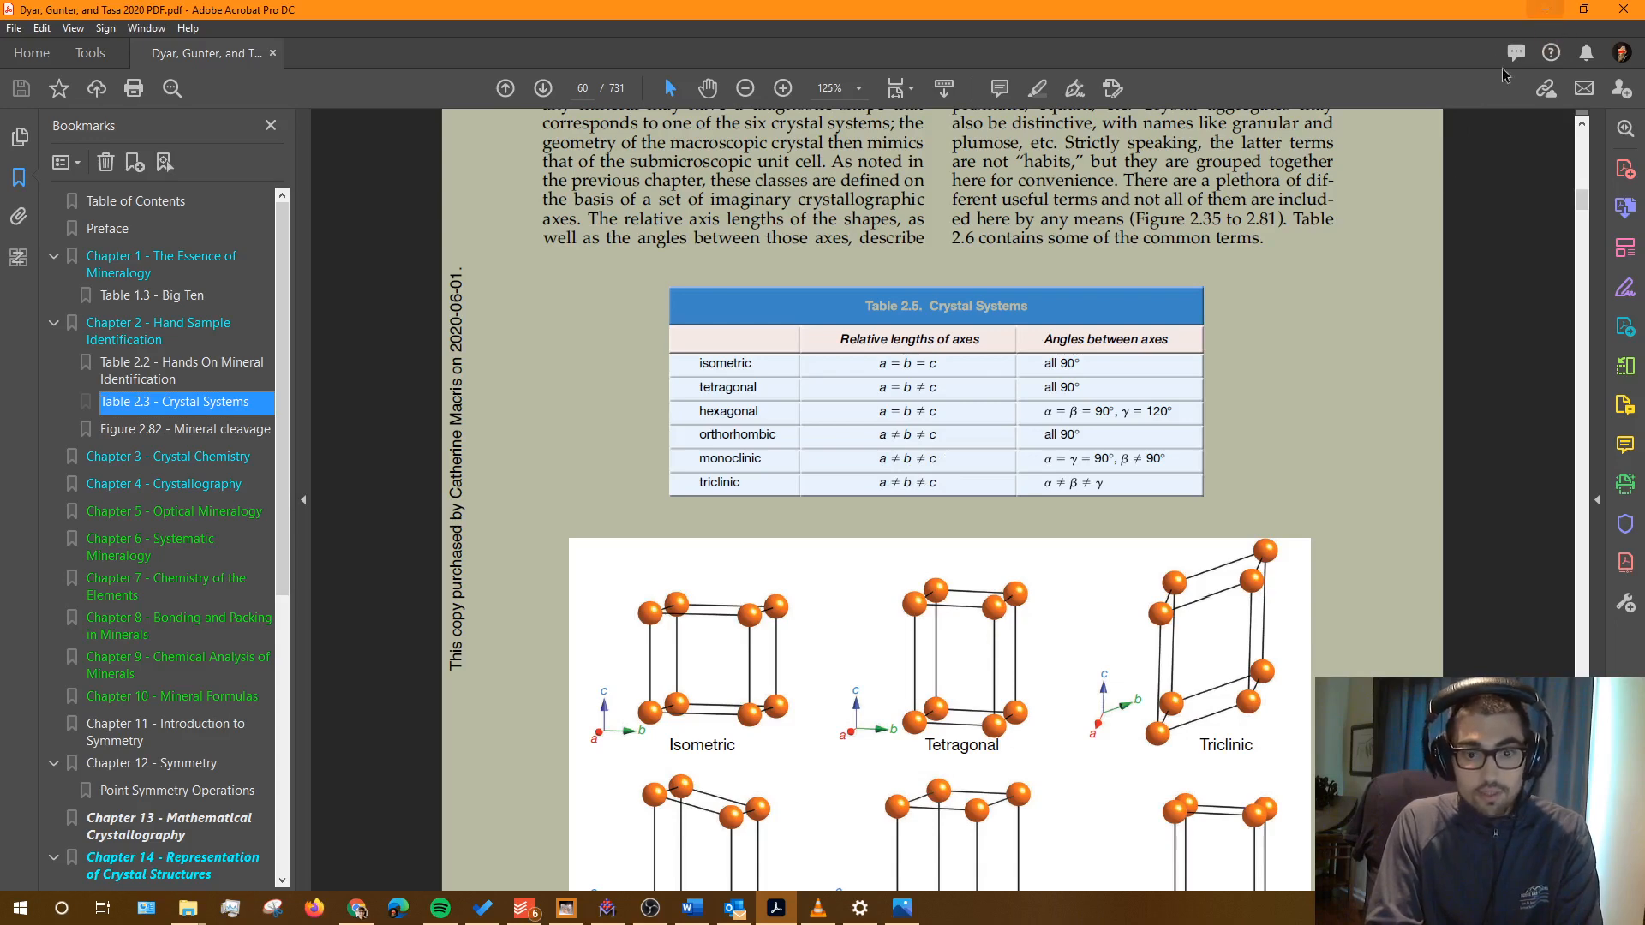
Step: Return to the Word table and drag the angles.JPG picture to the screen centre
{"action": "left_click", "coordinate": [710, 914]}
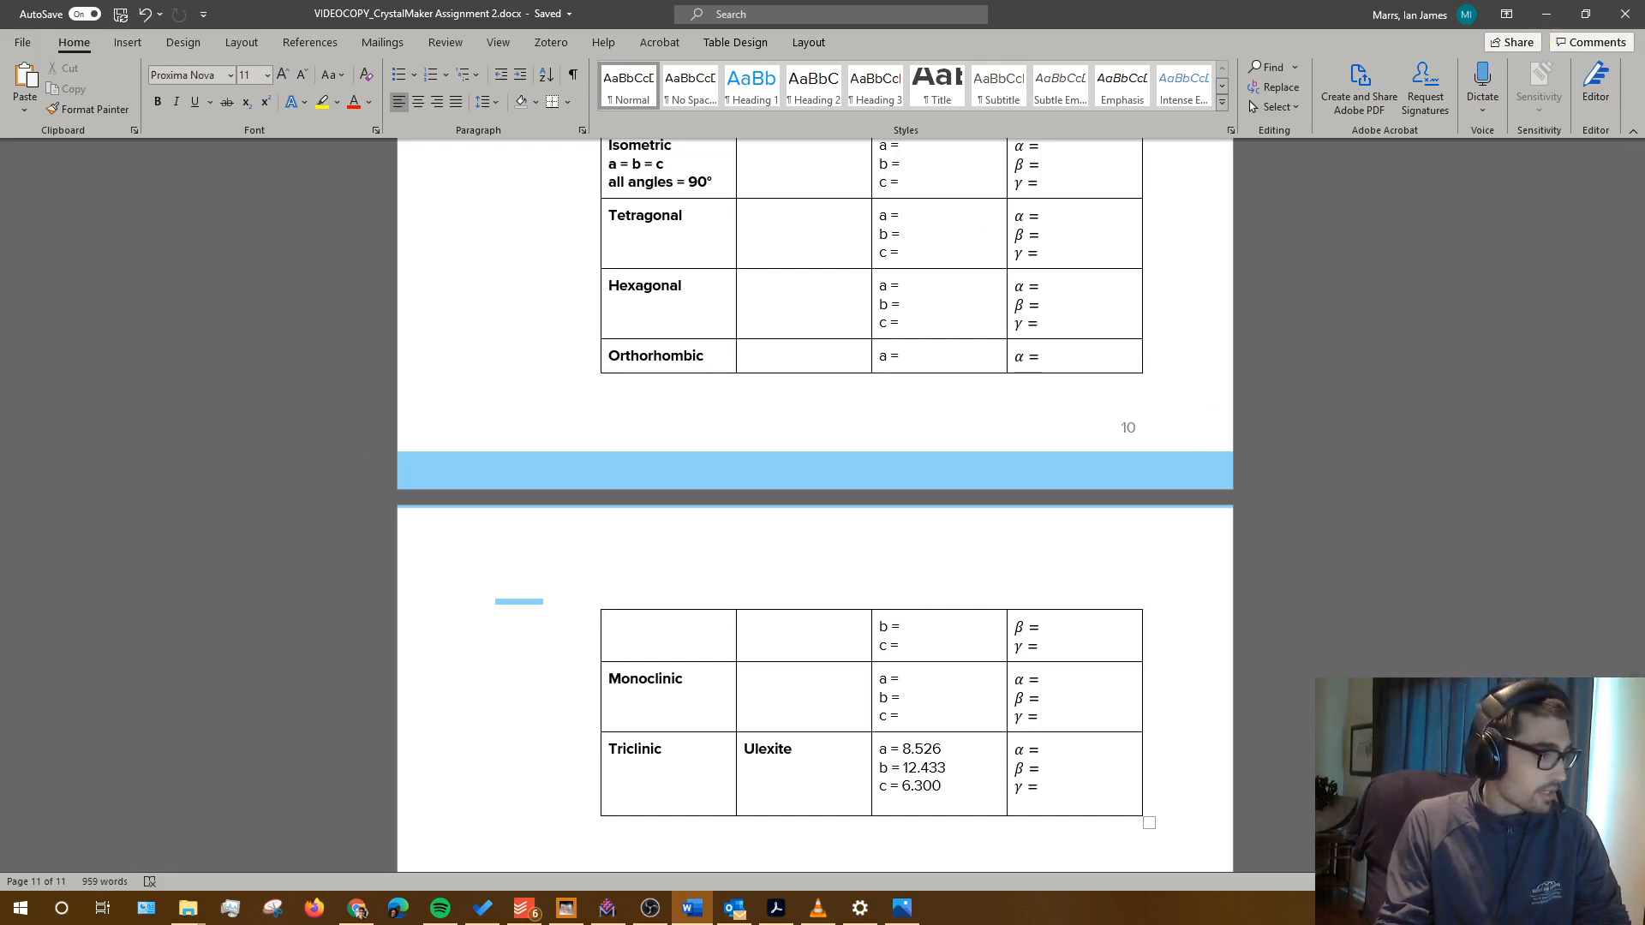
{"action": "left_click_drag", "start_coordinate": [0, 299], "coordinate": [747, 299]}
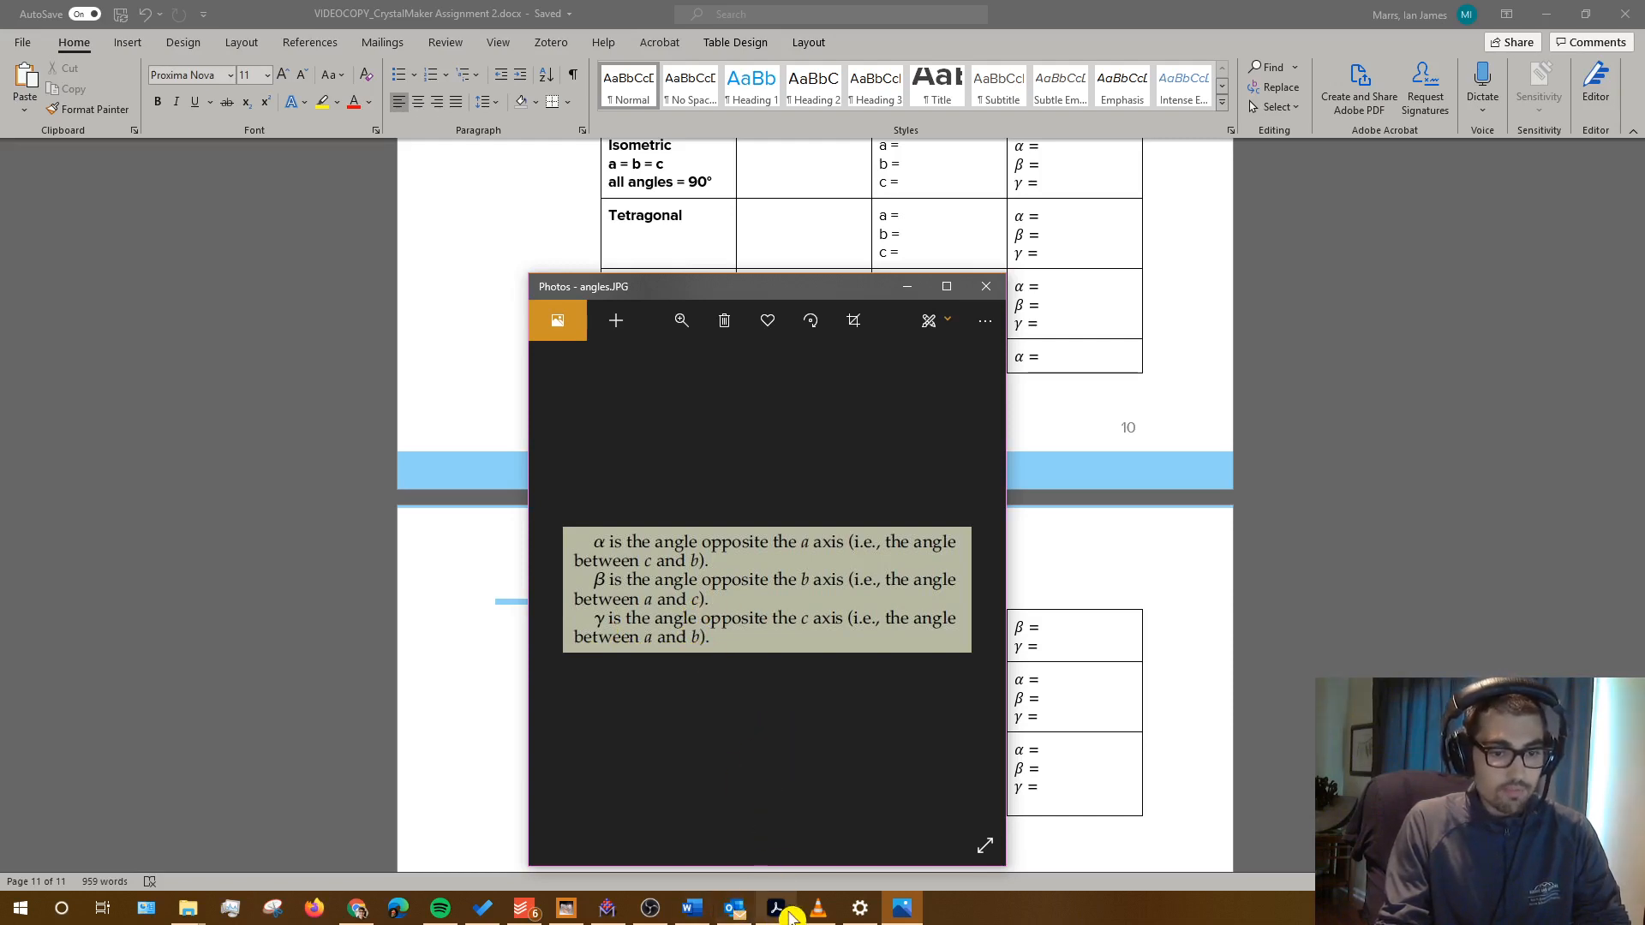
Step: Select CrystalMaker's Move tool, review the angles.JPG definitions, then return to the Ulexite model
{"action": "left_click", "coordinate": [613, 909]}
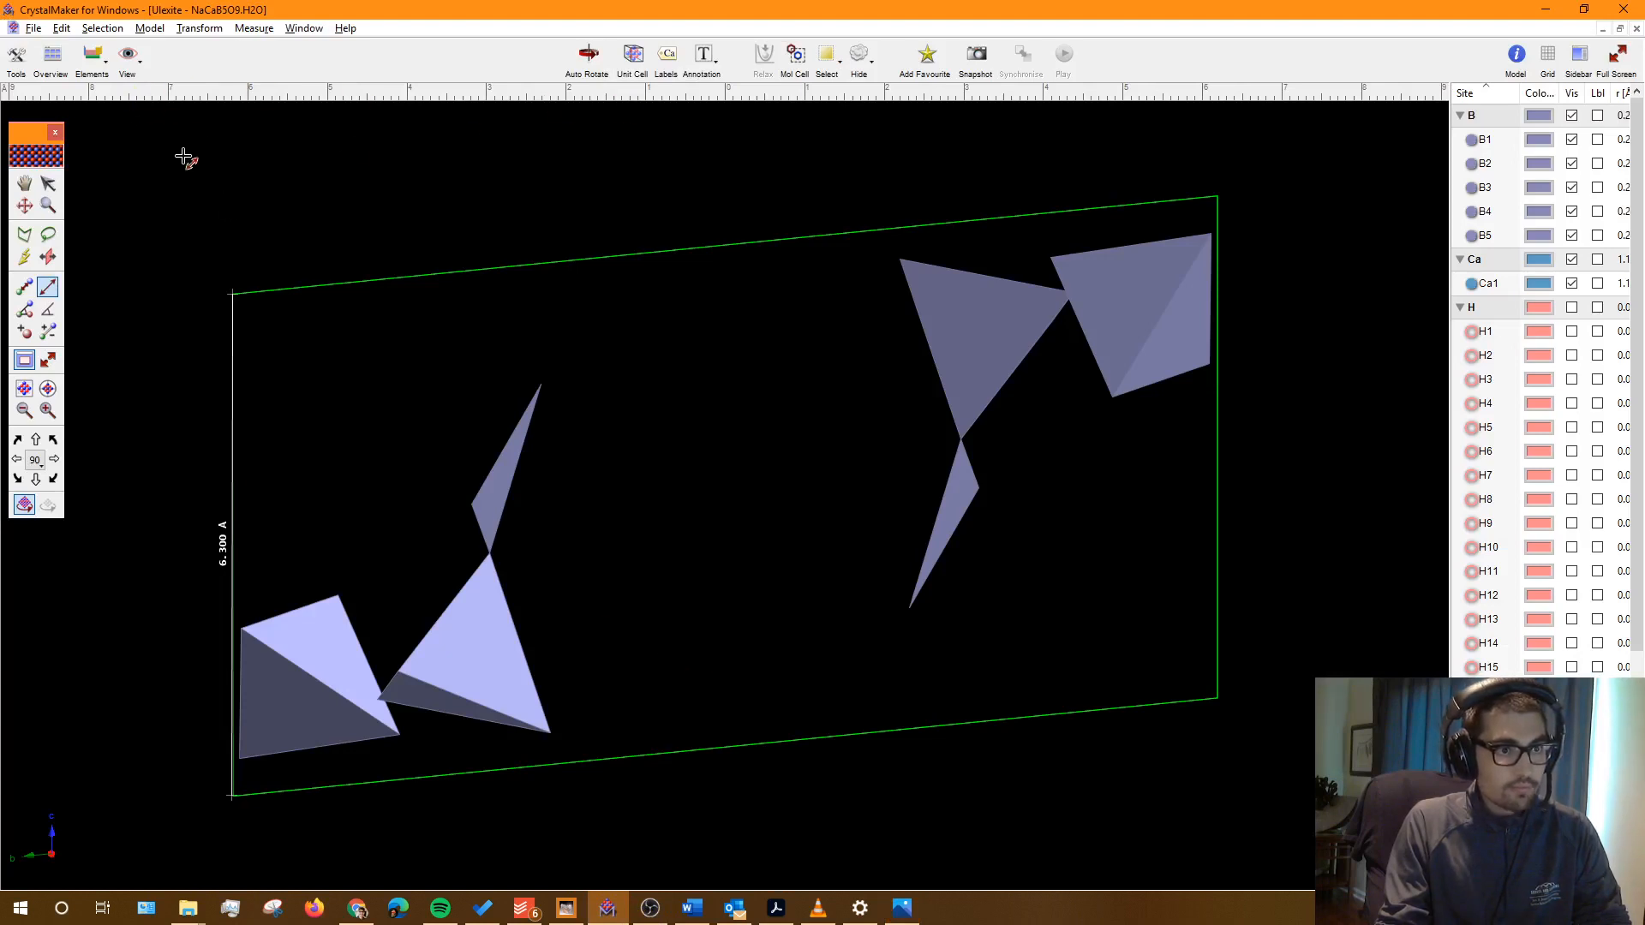
{"action": "left_click", "coordinate": [23, 207]}
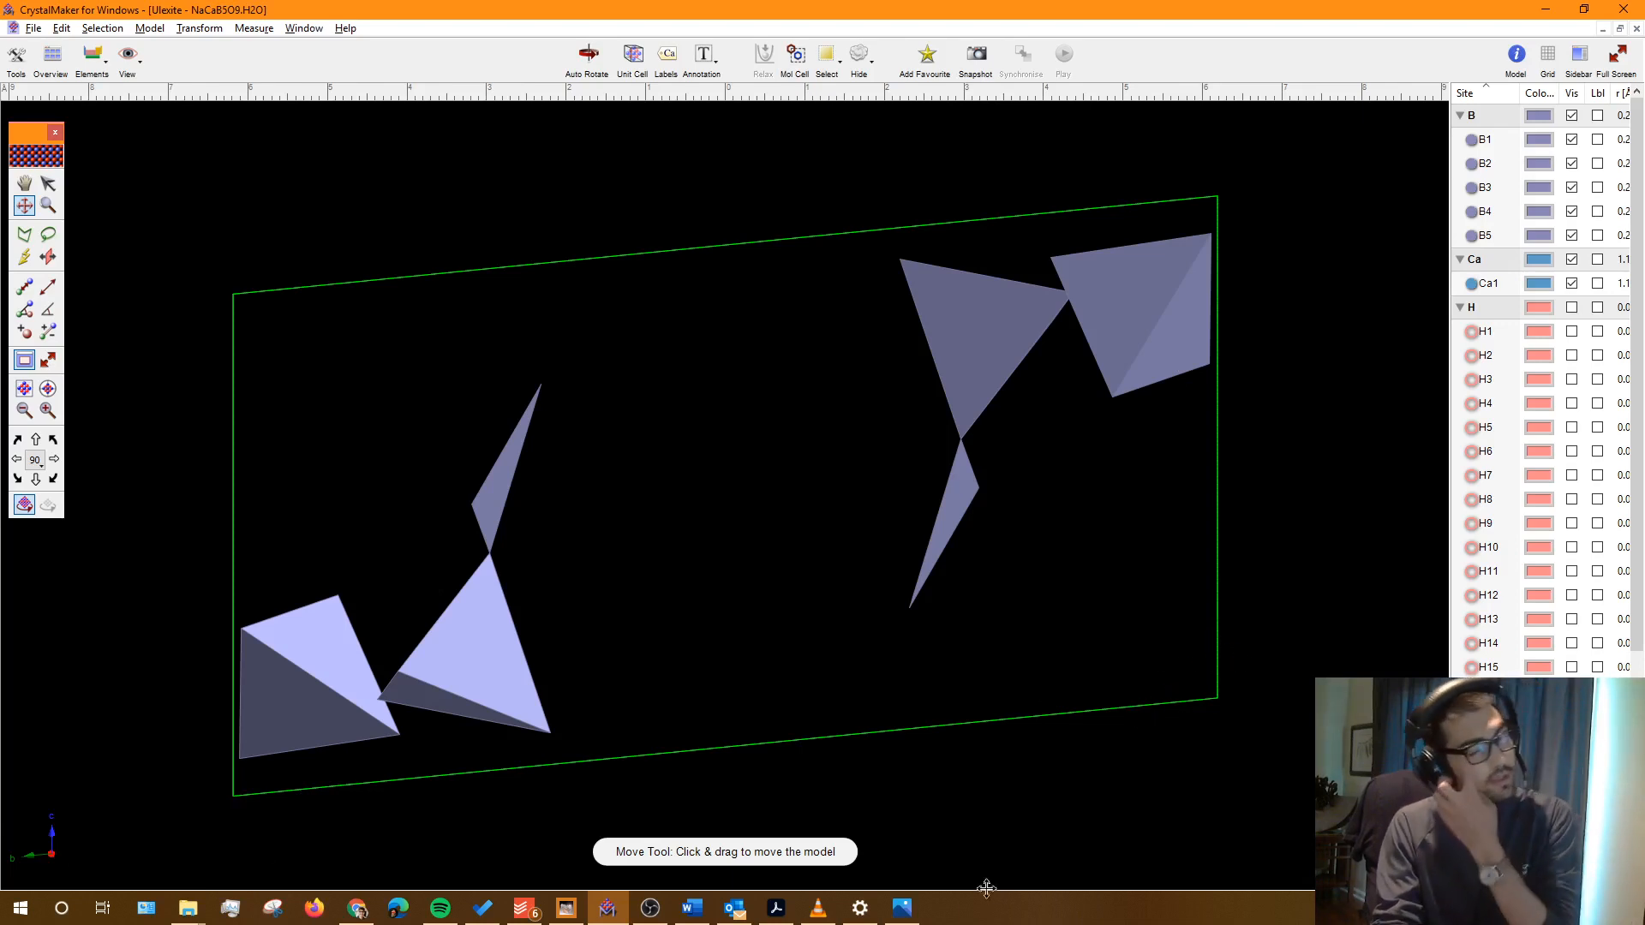
{"action": "left_click", "coordinate": [909, 915]}
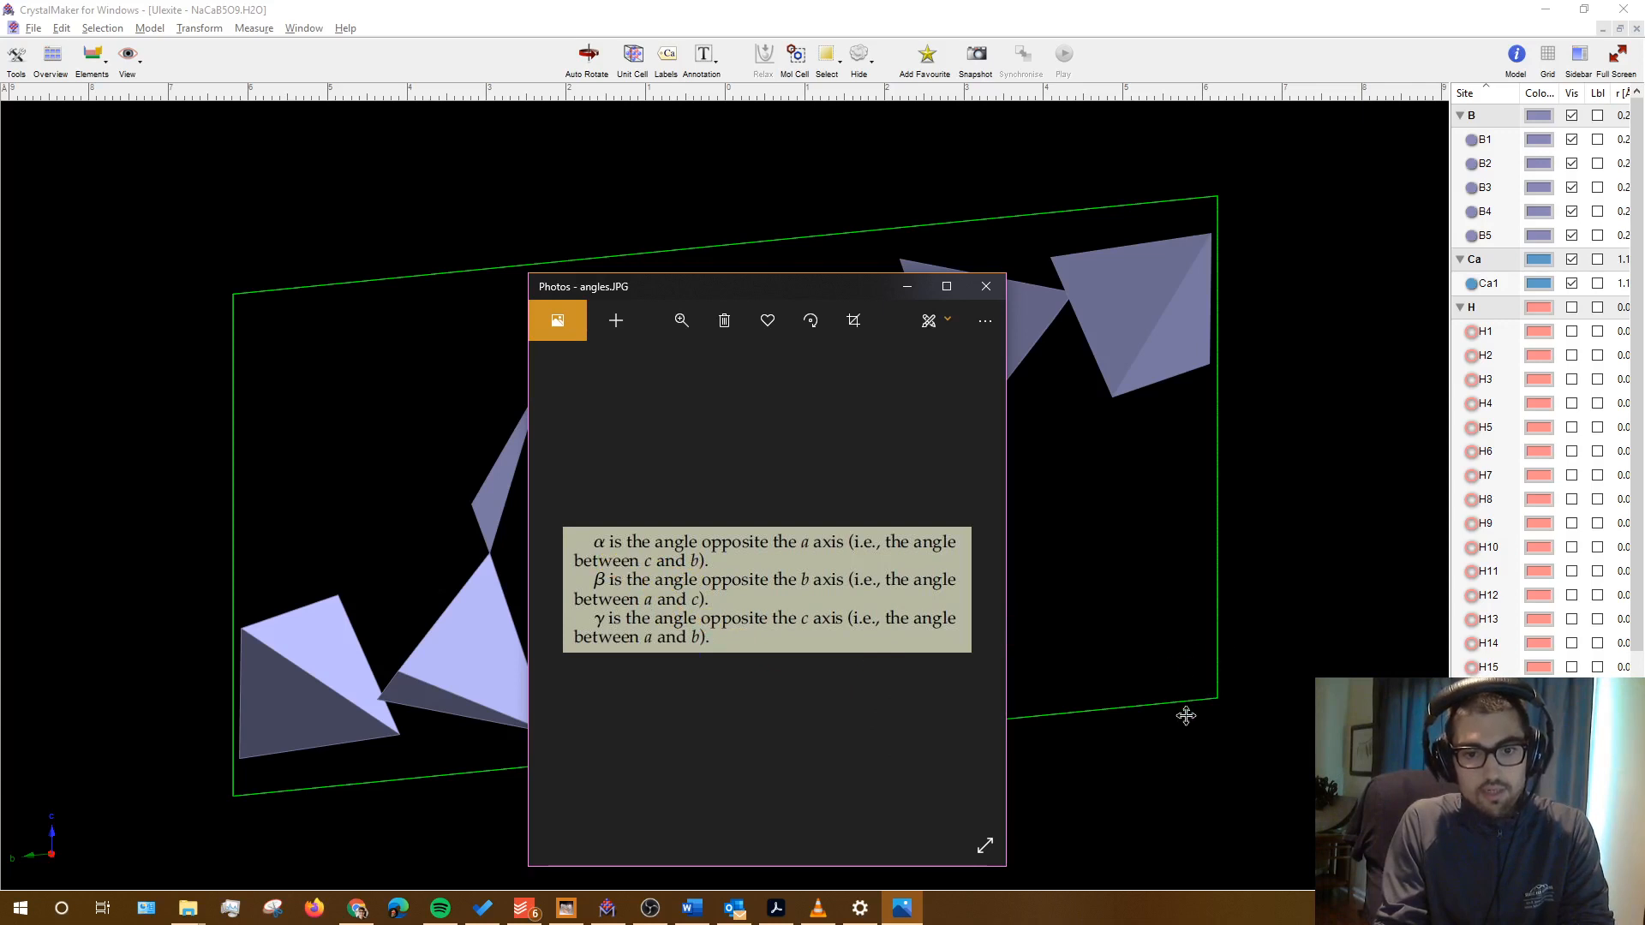
{"action": "left_click", "coordinate": [1165, 650]}
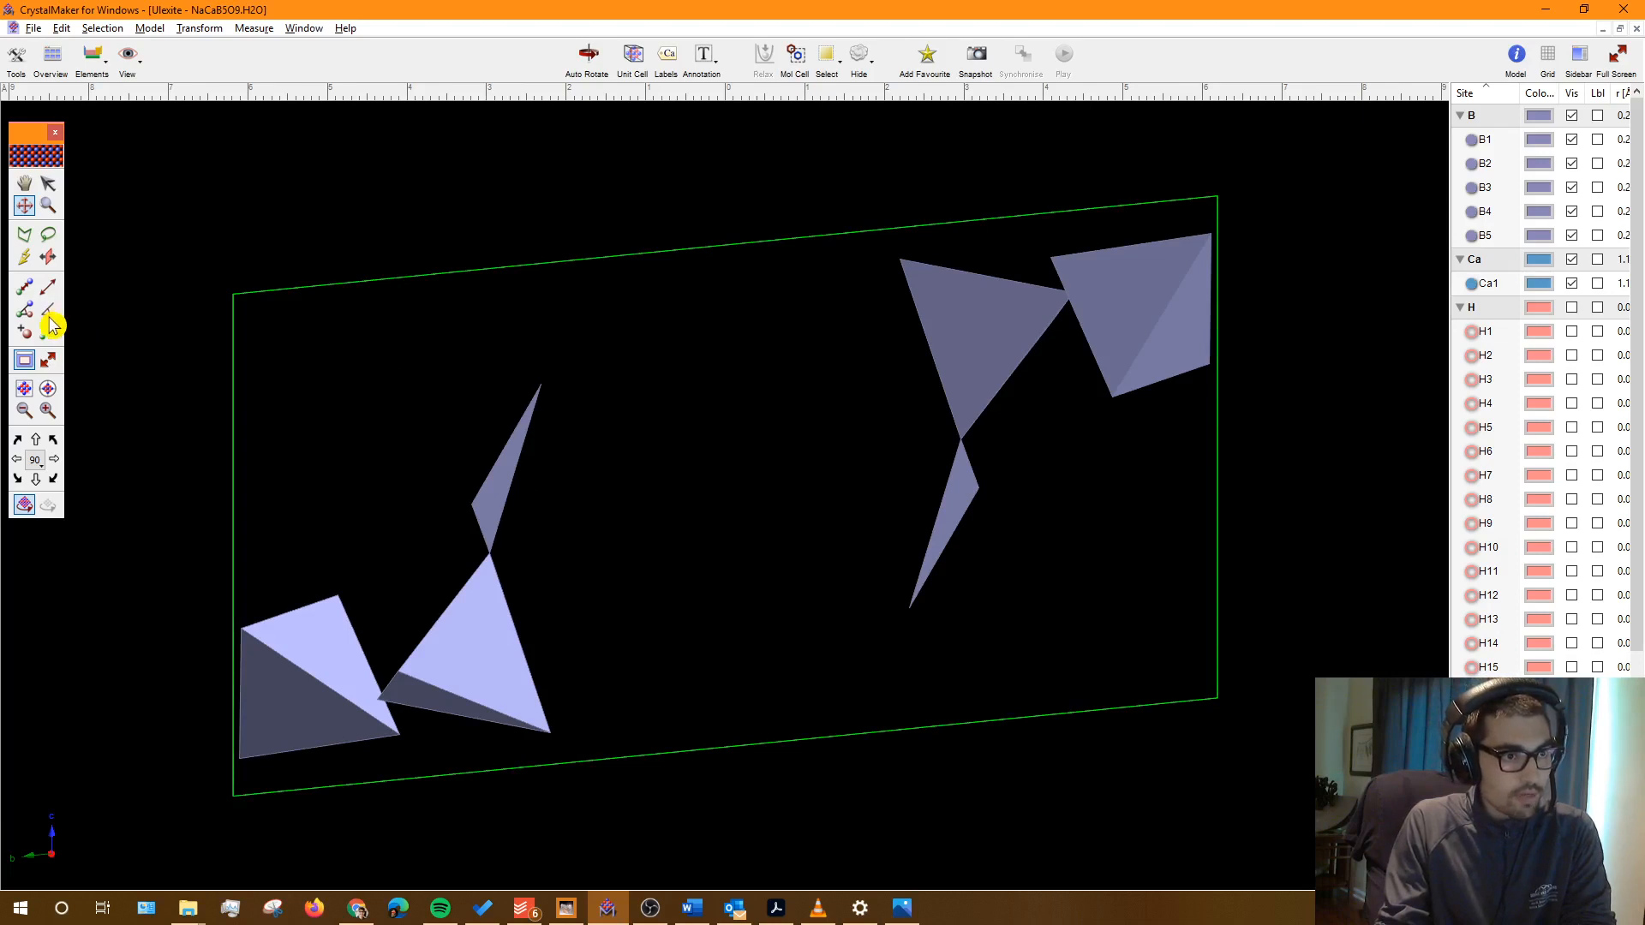
Step: Zoom and pan the Ulexite model to bring a lower cell corner into view
{"action": "left_click", "coordinate": [49, 312]}
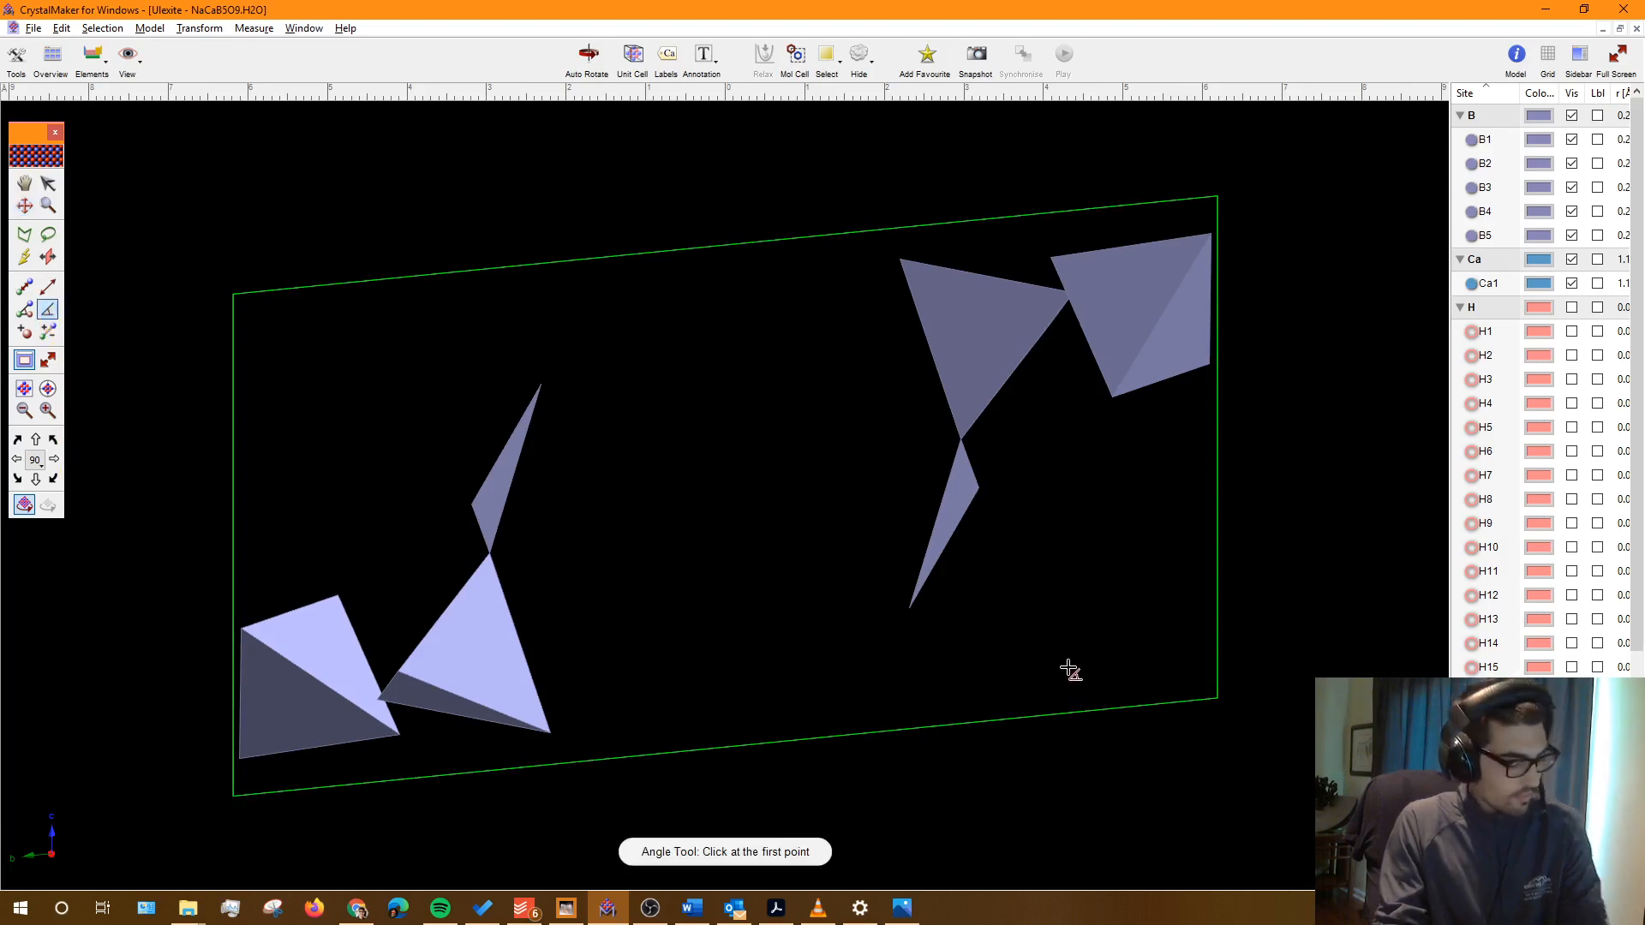
{"action": "scroll", "coordinate": [1312, 730], "scroll_direction": "up", "scroll_amount": 1}
{"action": "scroll", "coordinate": [1312, 730], "scroll_direction": "up", "scroll_amount": 3}
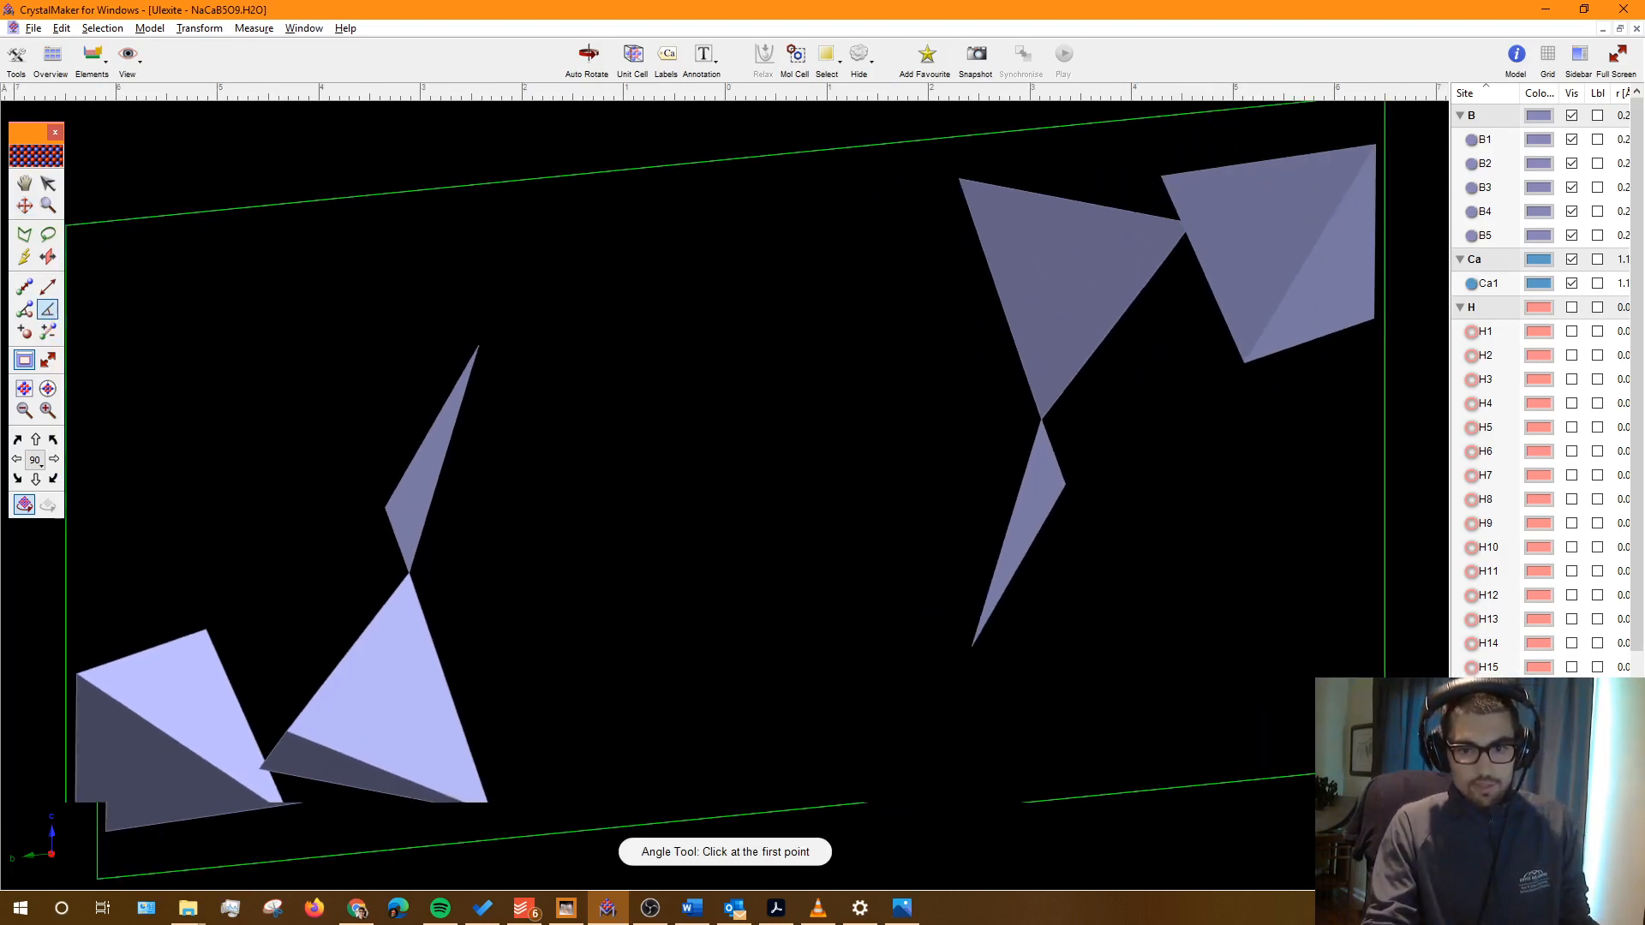
{"action": "scroll", "coordinate": [1313, 730], "scroll_direction": "up", "scroll_amount": 1}
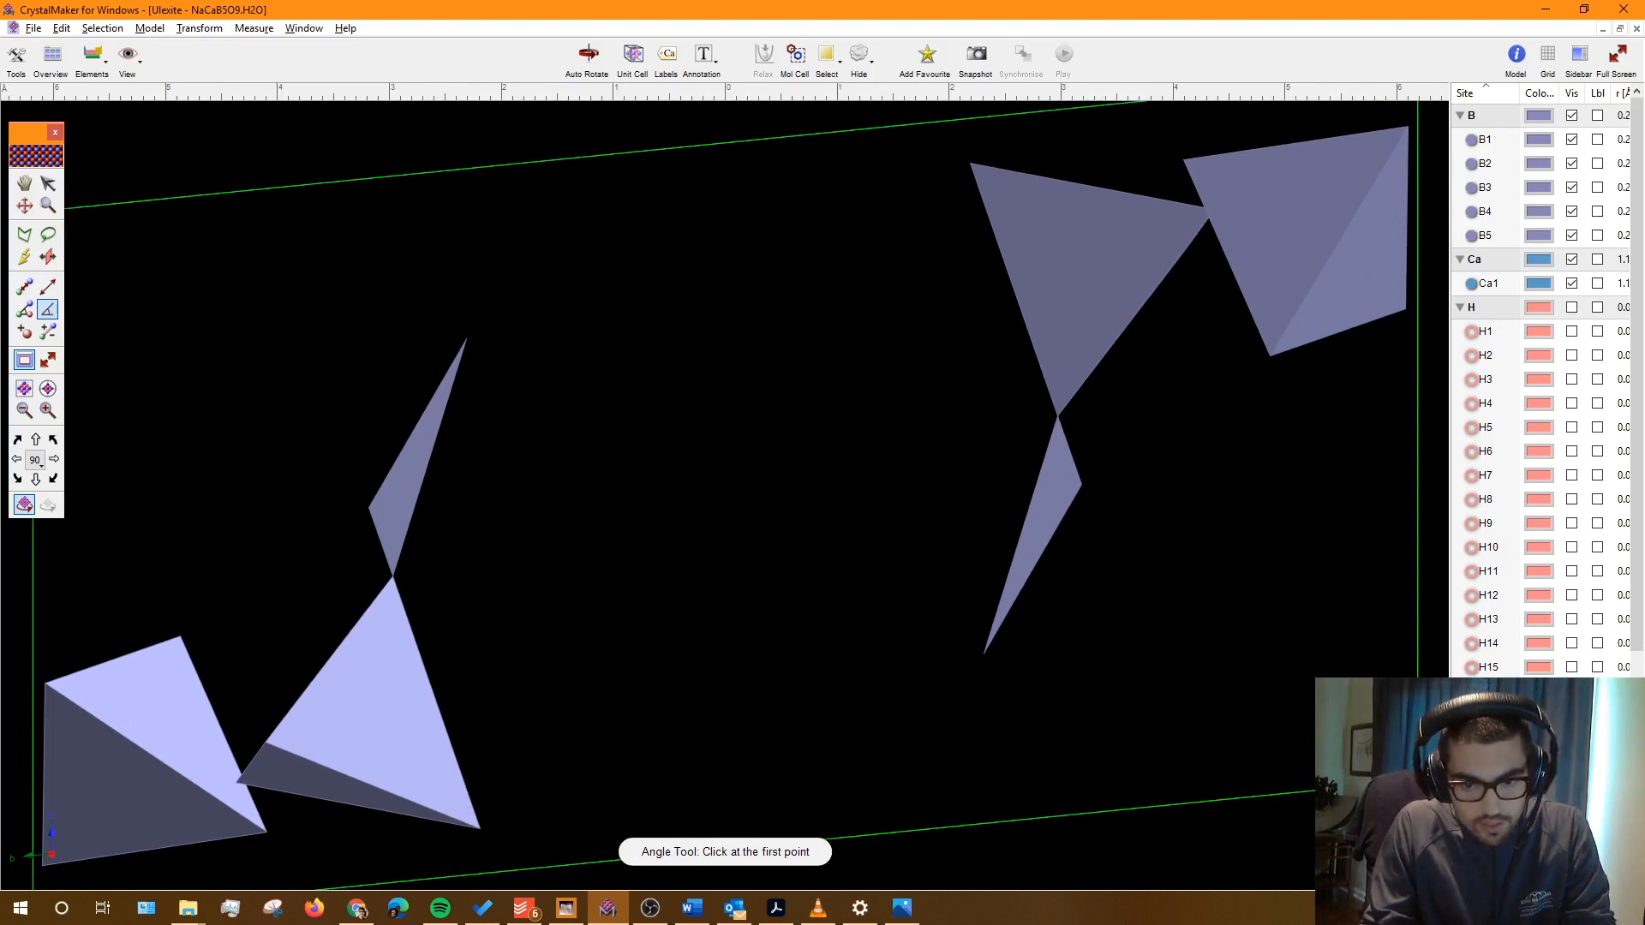
{"action": "left_click", "coordinate": [1057, 416]}
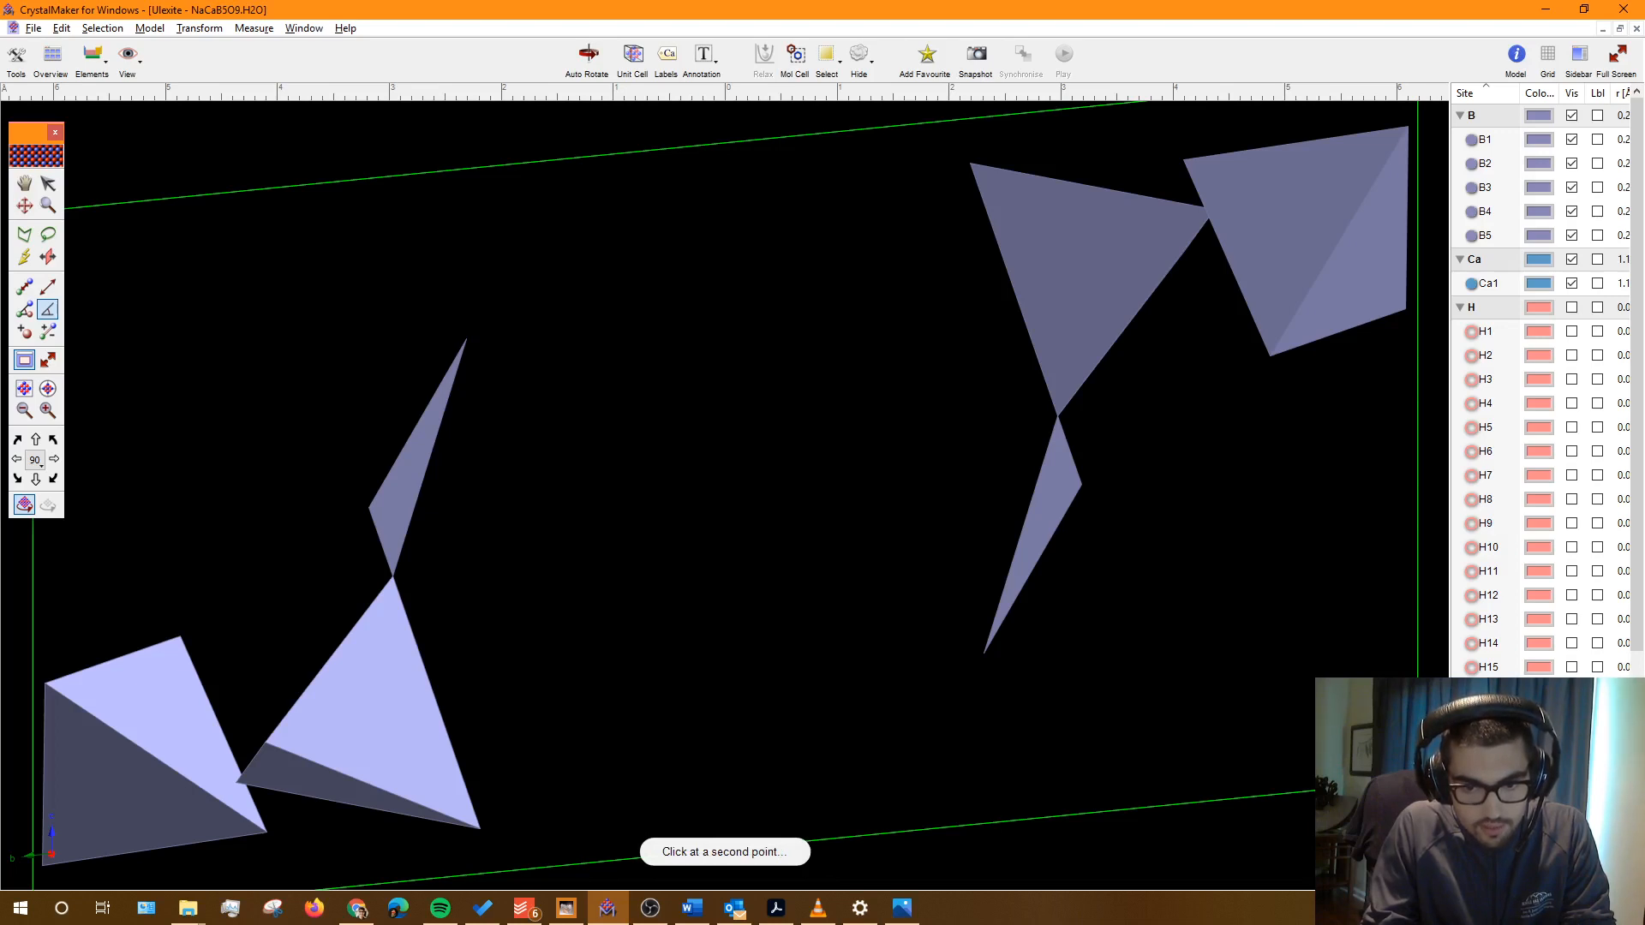
{"action": "left_click", "coordinate": [1057, 416]}
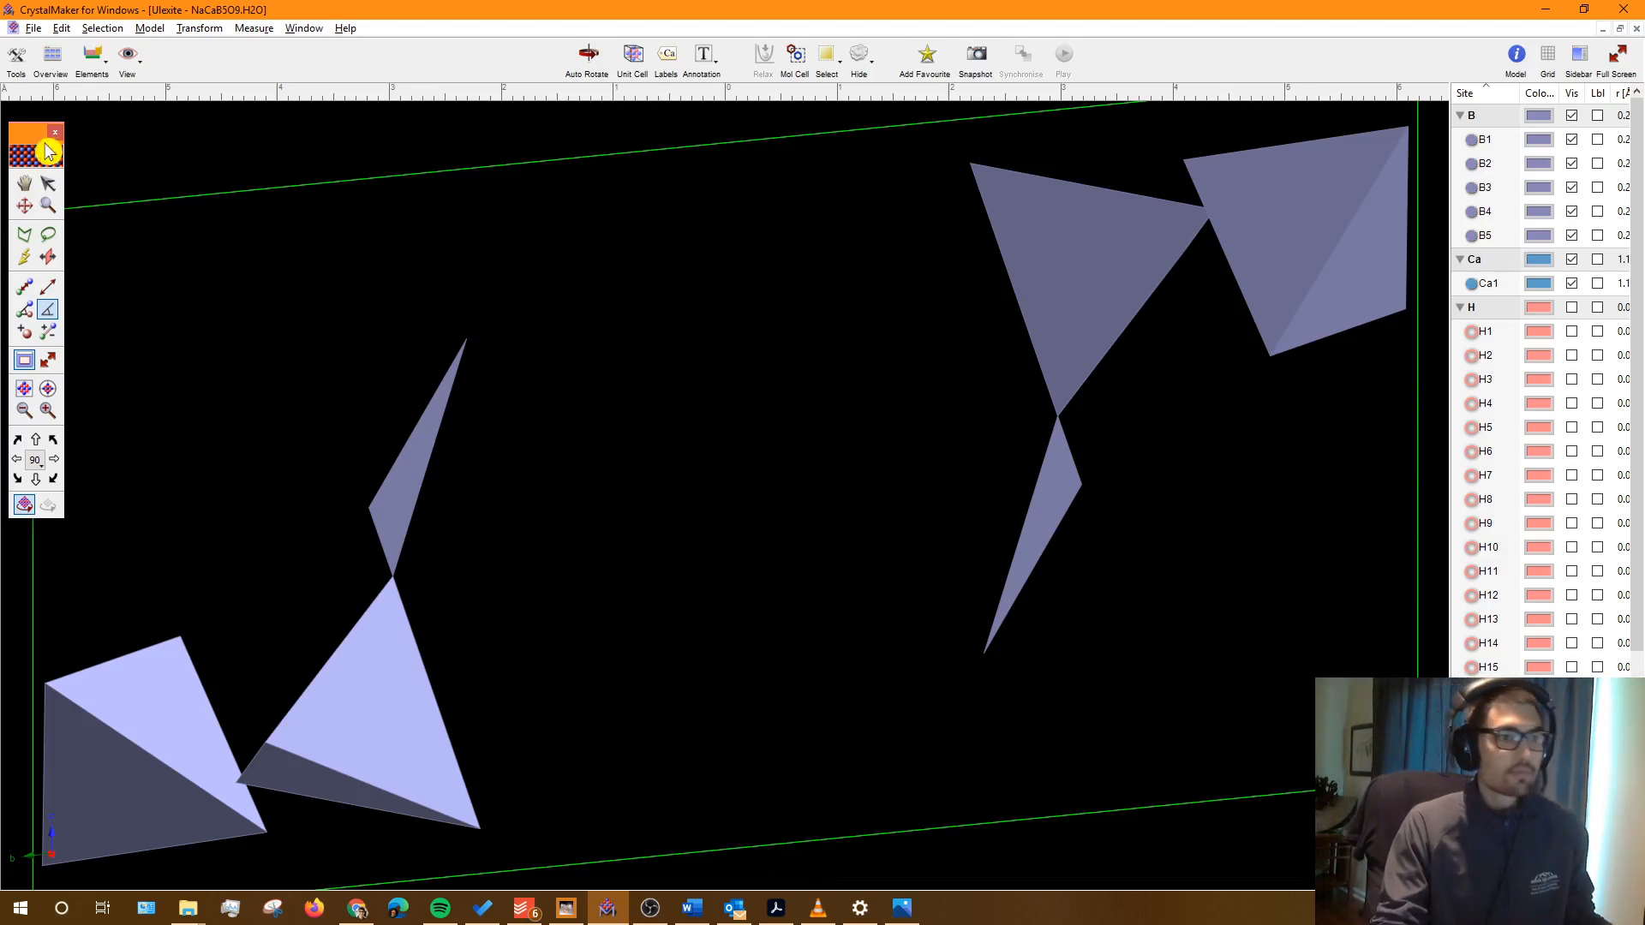
{"action": "left_click", "coordinate": [24, 206]}
{"action": "scroll", "coordinate": [907, 649], "scroll_direction": "down", "scroll_amount": 2}
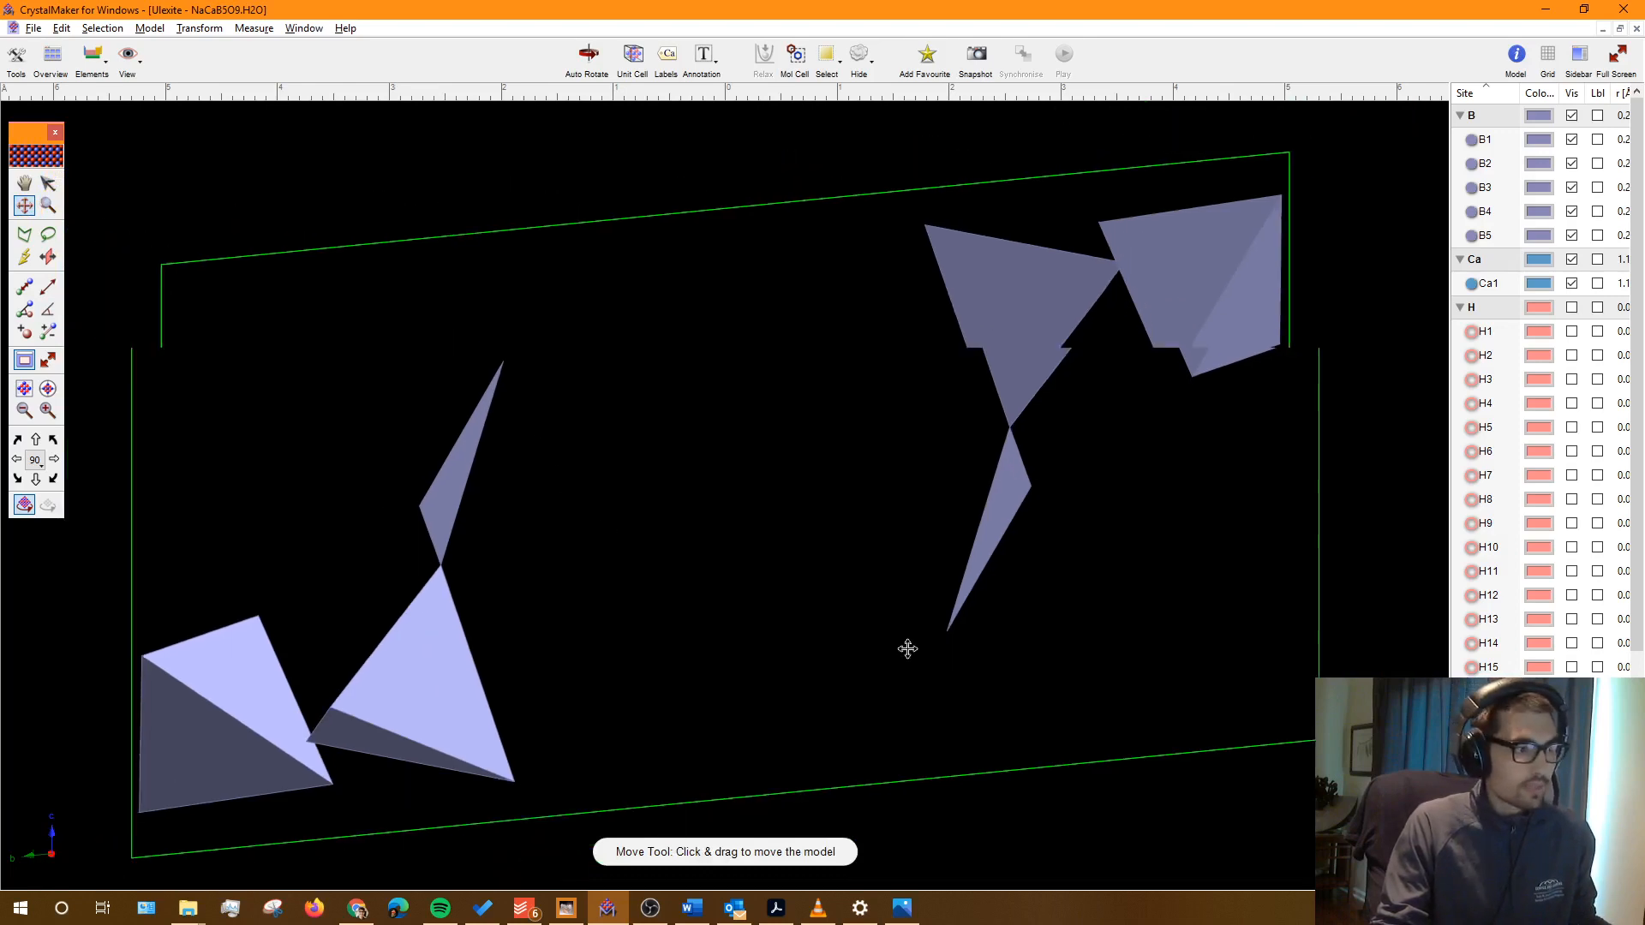
{"action": "left_click_drag", "start_coordinate": [1102, 624], "coordinate": [610, 580]}
{"action": "scroll", "coordinate": [805, 722], "scroll_direction": "up", "scroll_amount": 5}
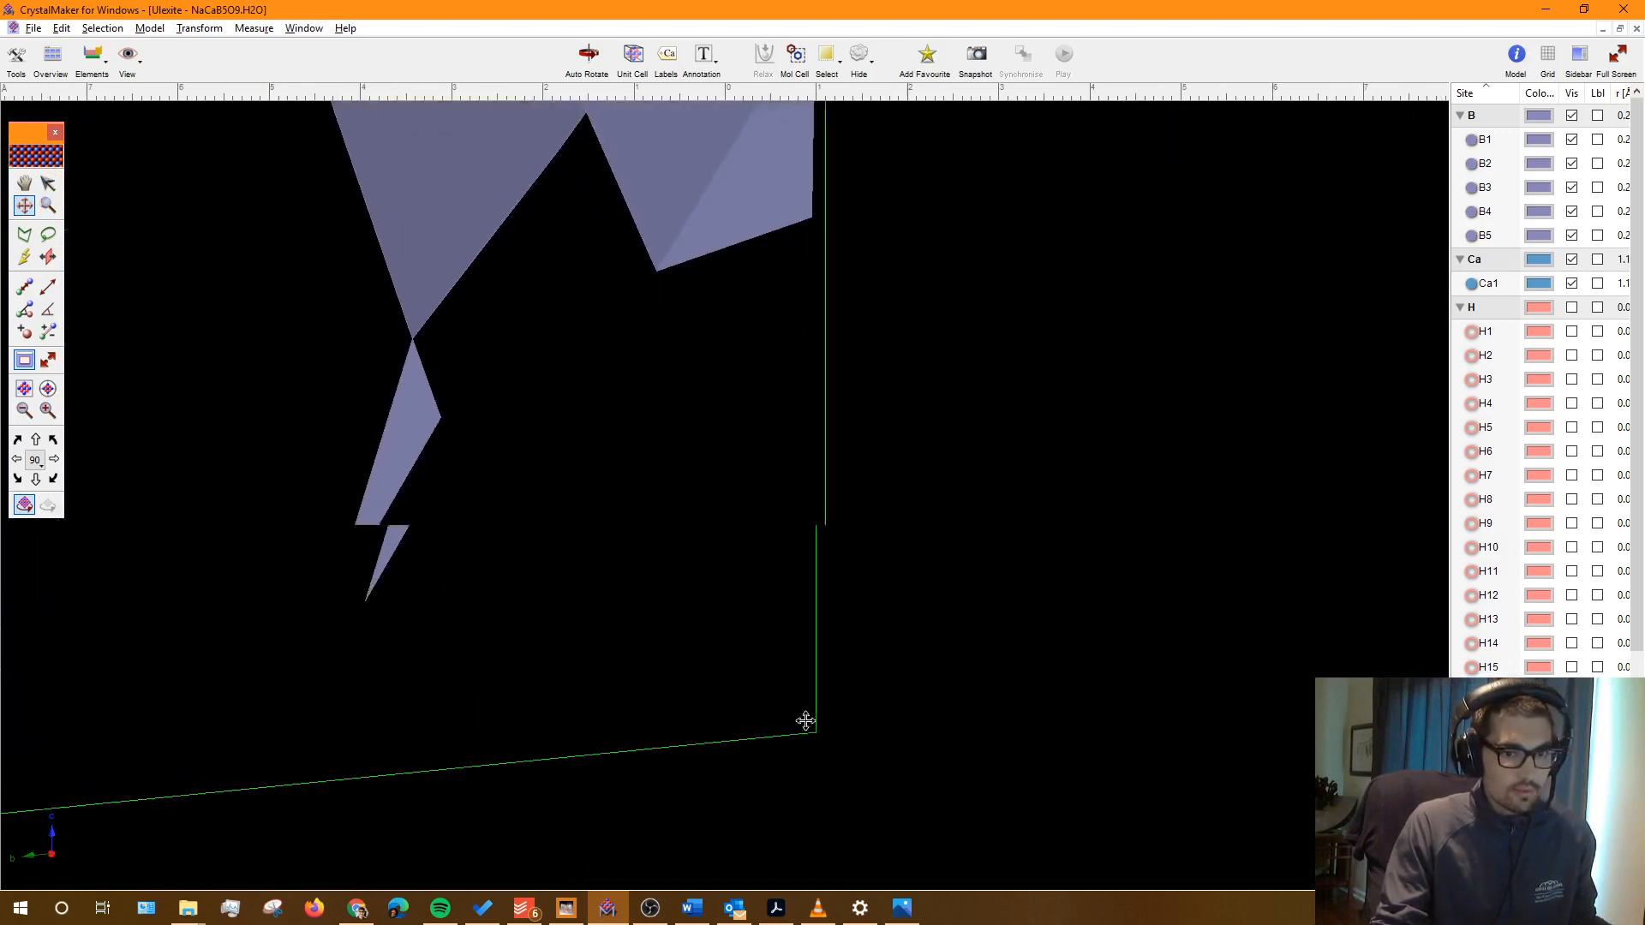
{"action": "scroll", "coordinate": [805, 721], "scroll_direction": "up", "scroll_amount": 6}
{"action": "left_click_drag", "start_coordinate": [831, 783], "coordinate": [877, 497]}
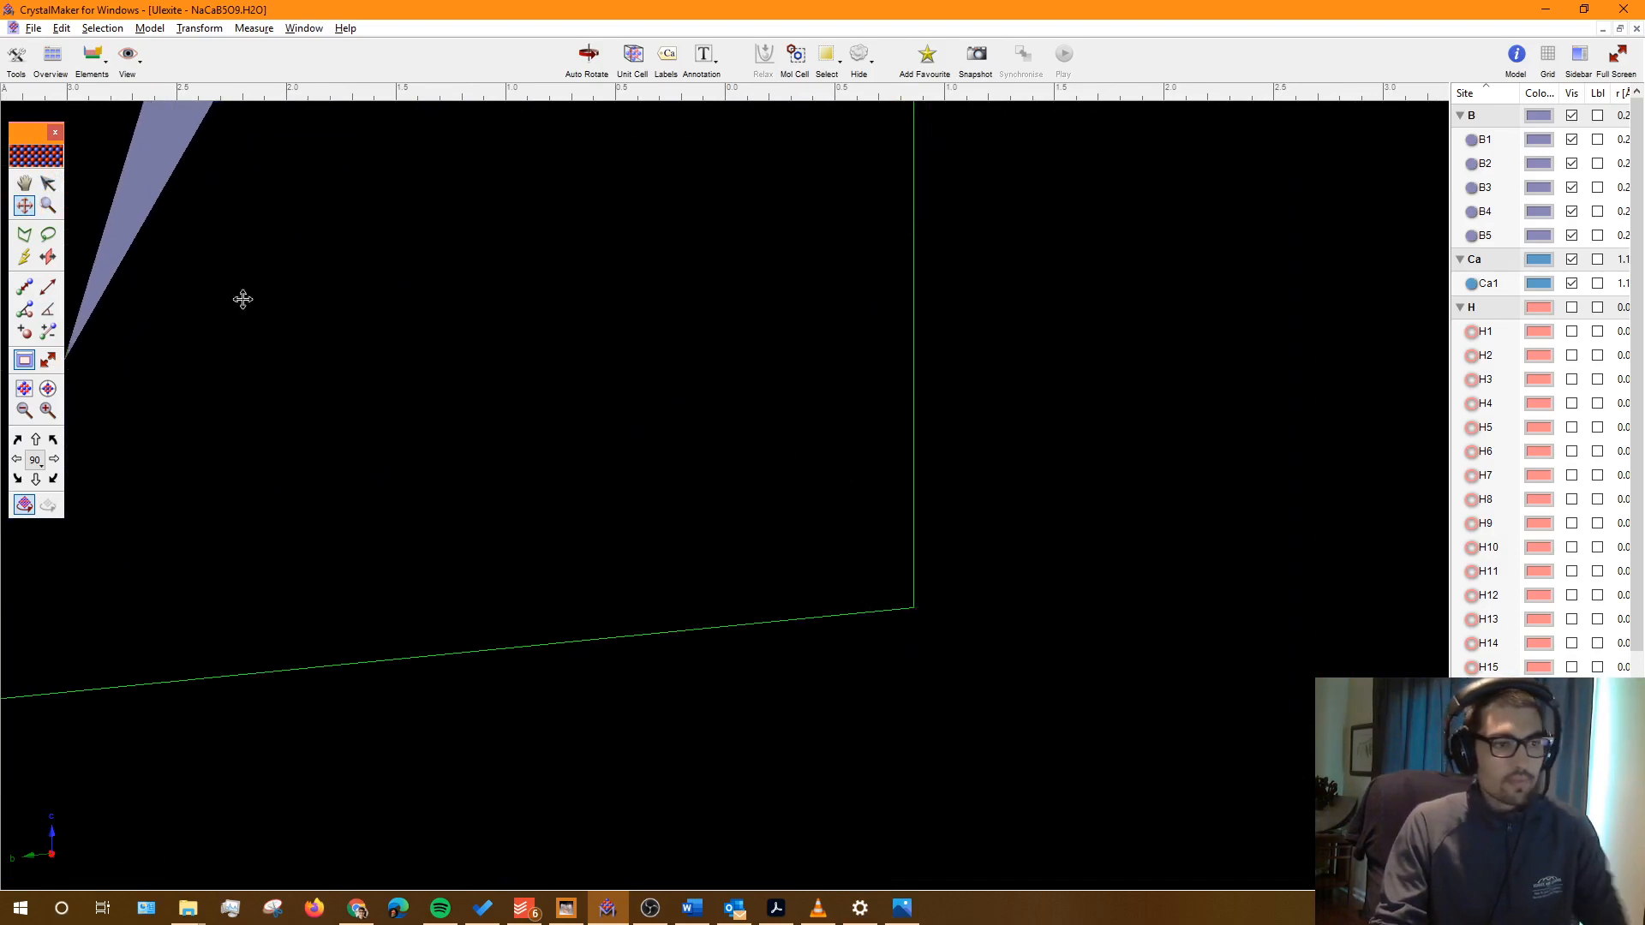
Step: Measure the angle between the bottom and vertical cell edges at that corner: 96.14°
{"action": "left_click", "coordinate": [47, 309]}
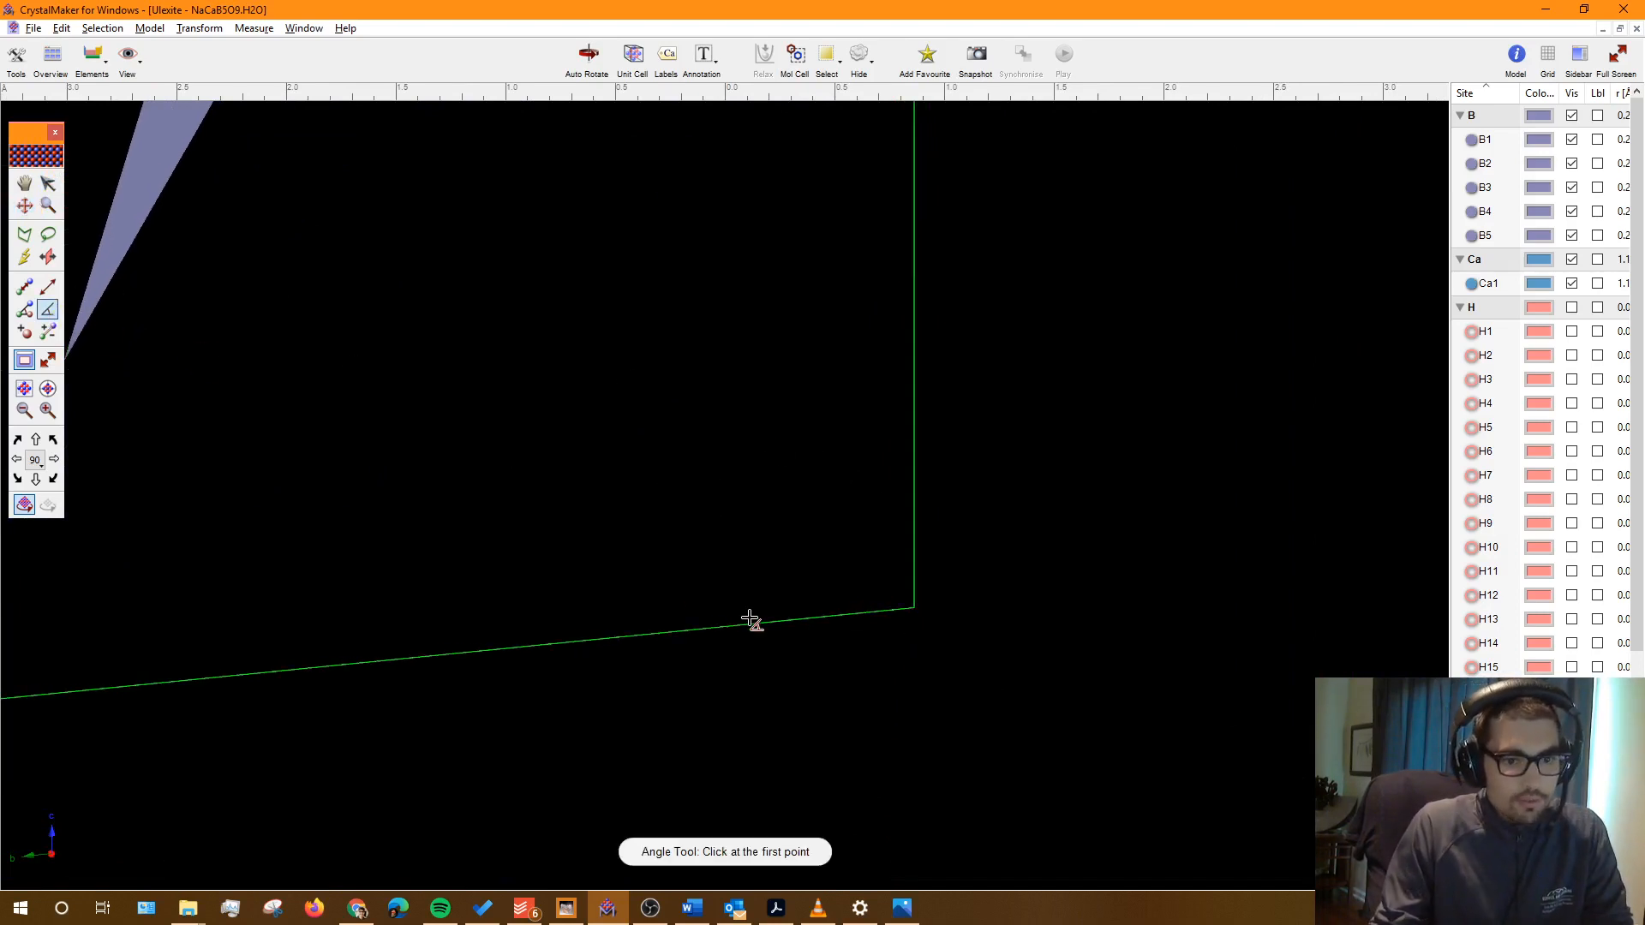
{"action": "left_click", "coordinate": [760, 625]}
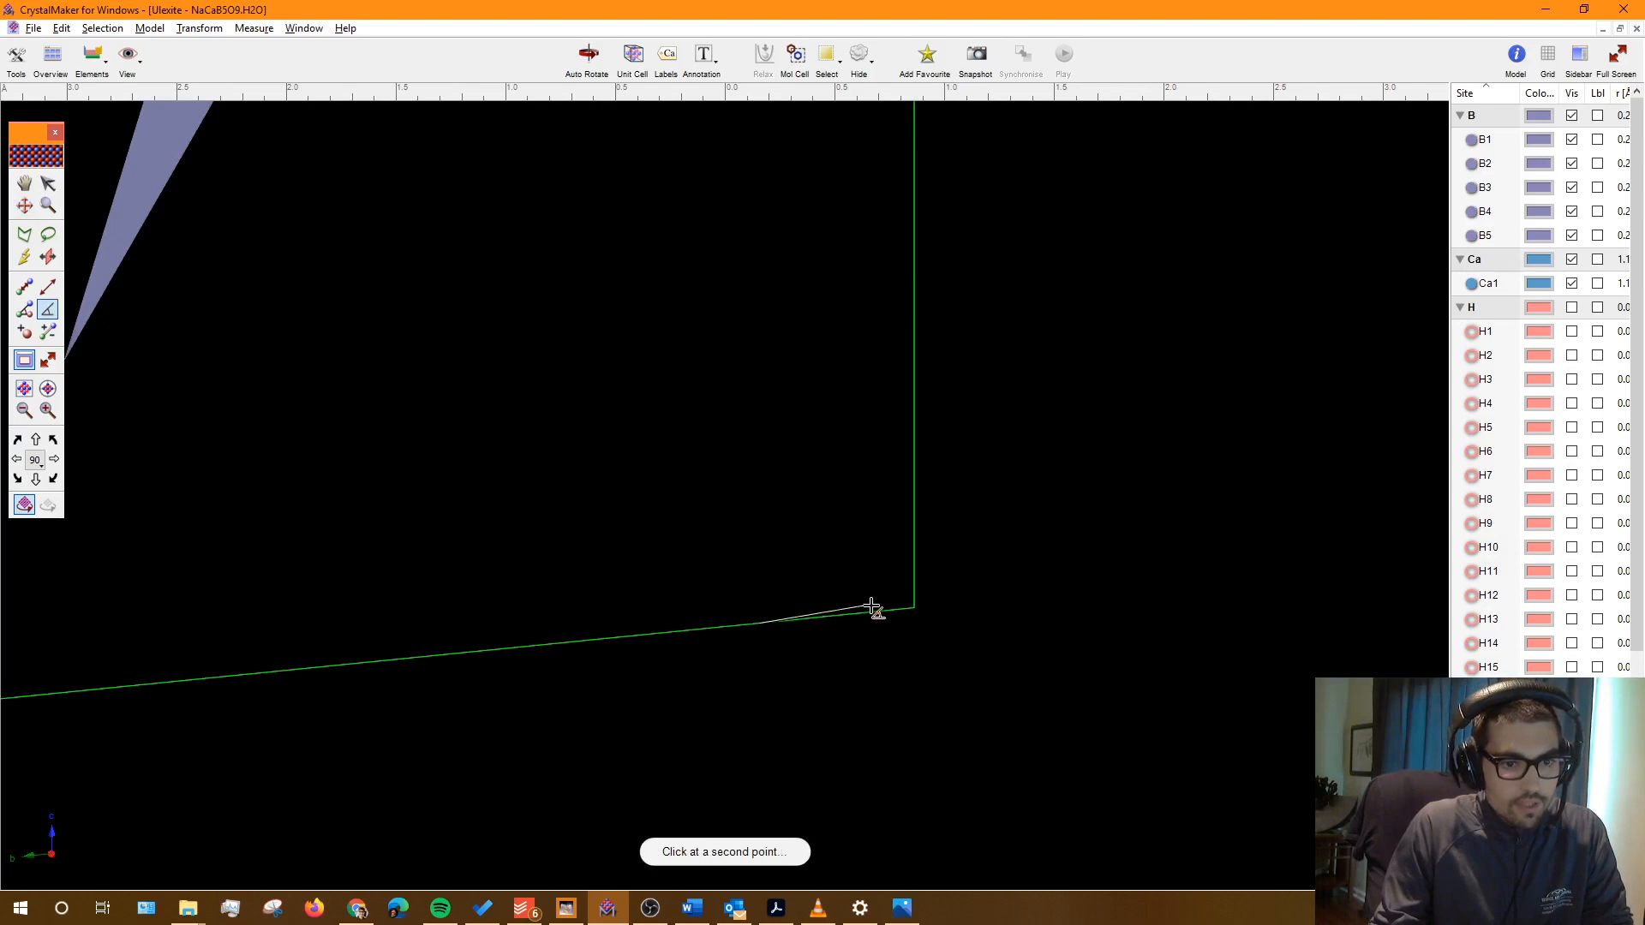
{"action": "left_click", "coordinate": [915, 610]}
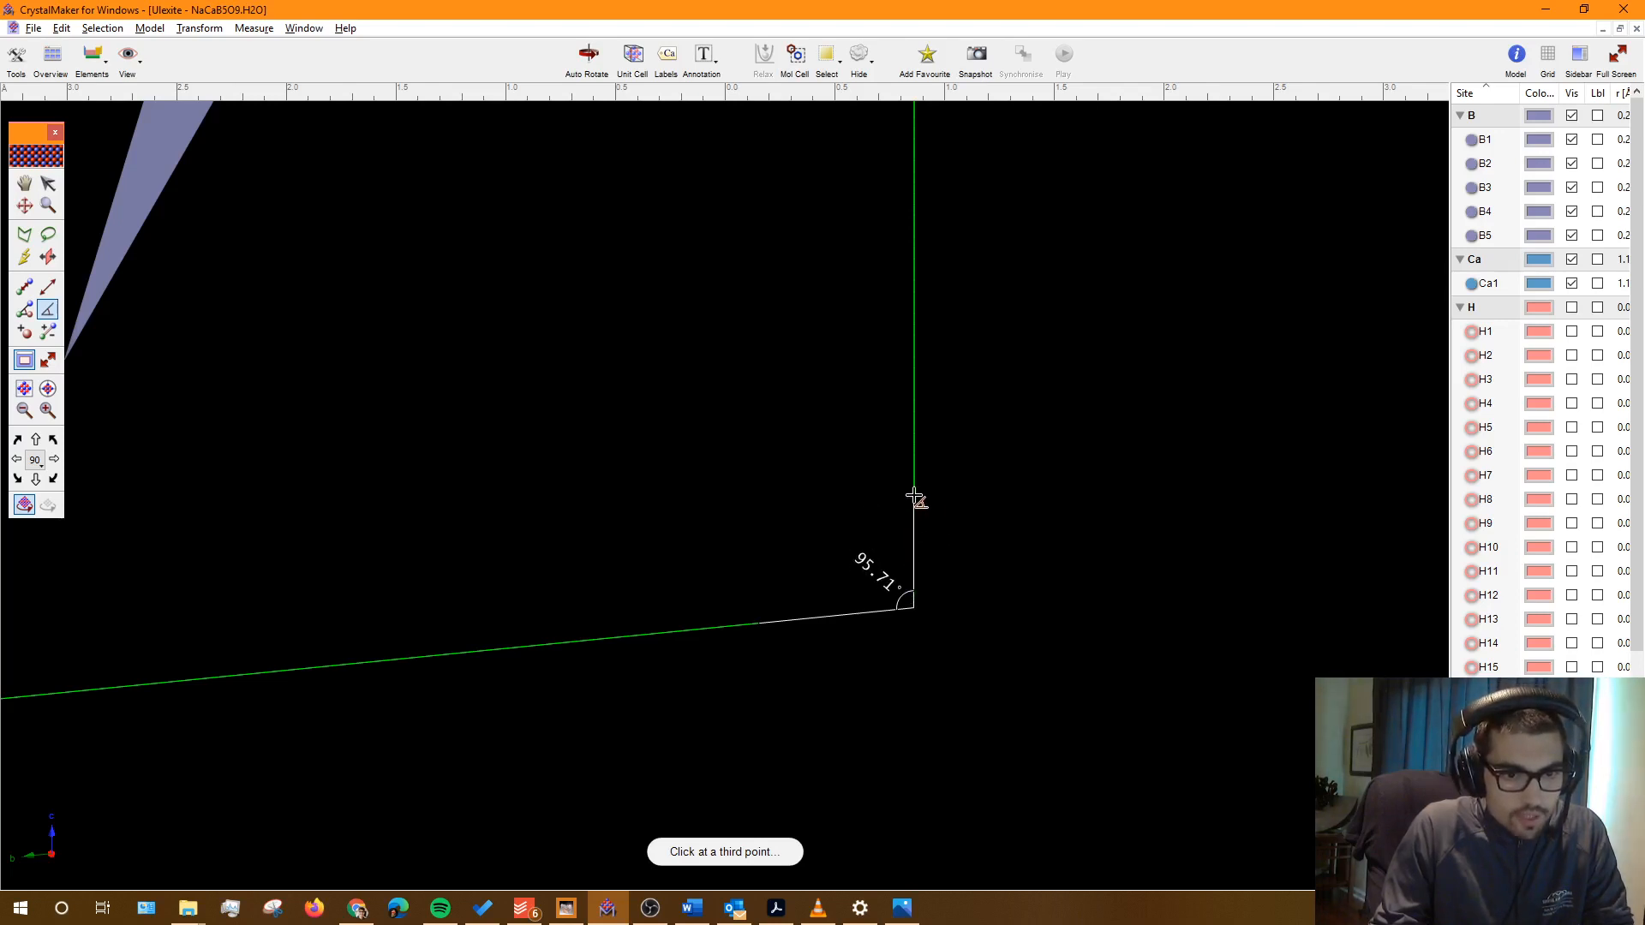
{"action": "left_click", "coordinate": [915, 498]}
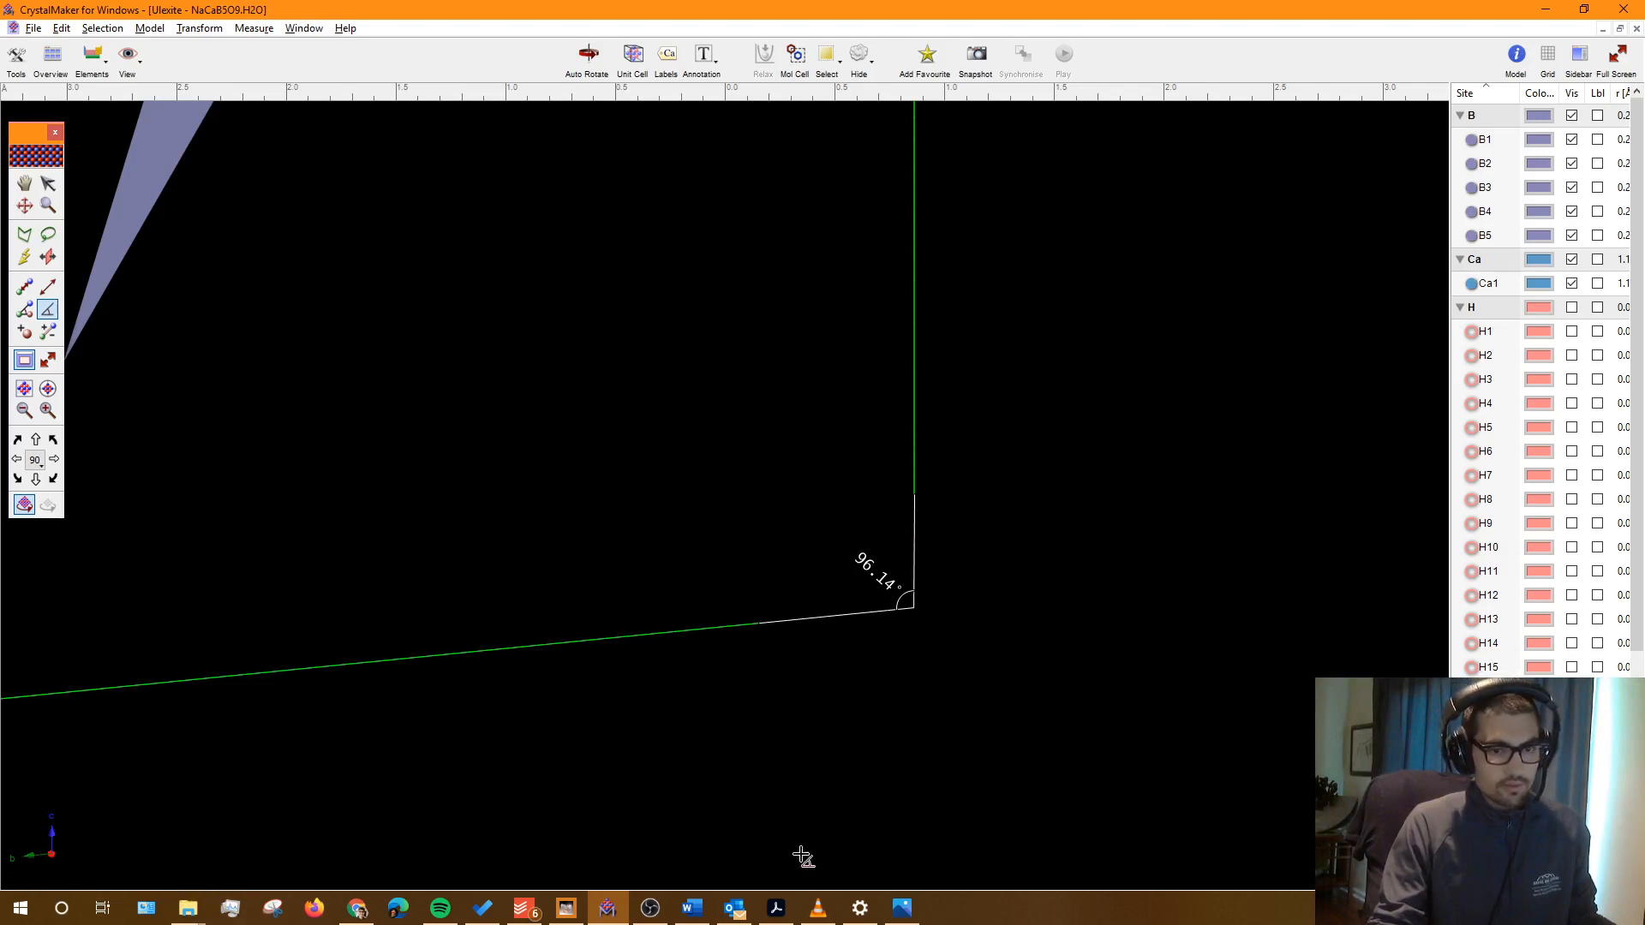
{"action": "left_click", "coordinate": [902, 909]}
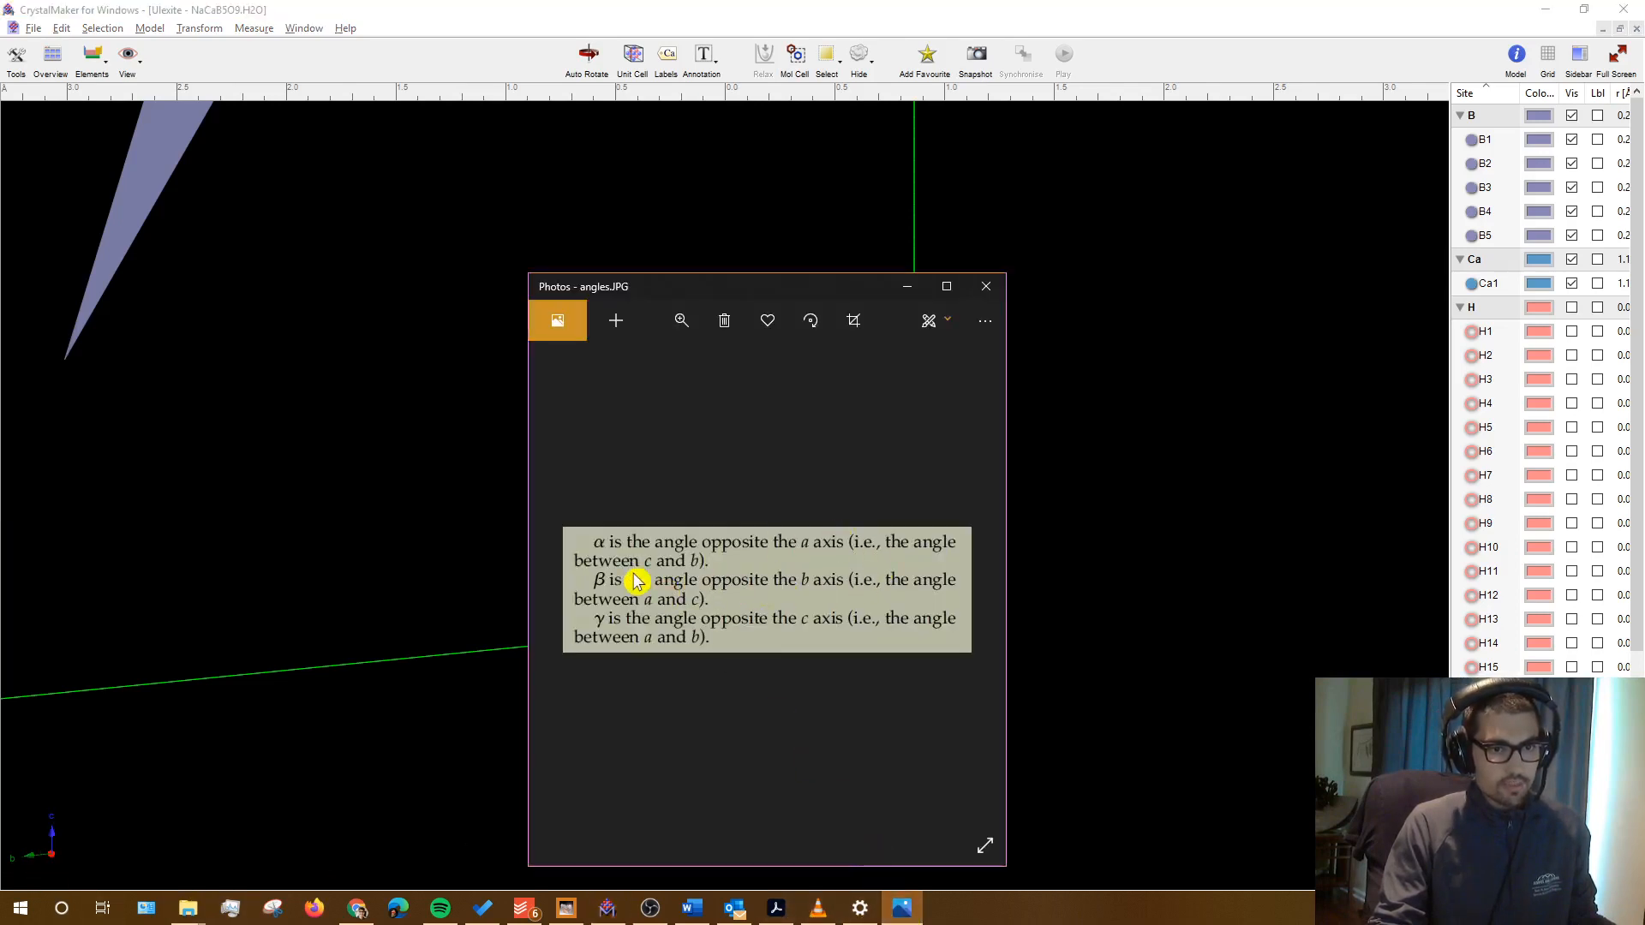
{"action": "left_click", "coordinate": [561, 13]}
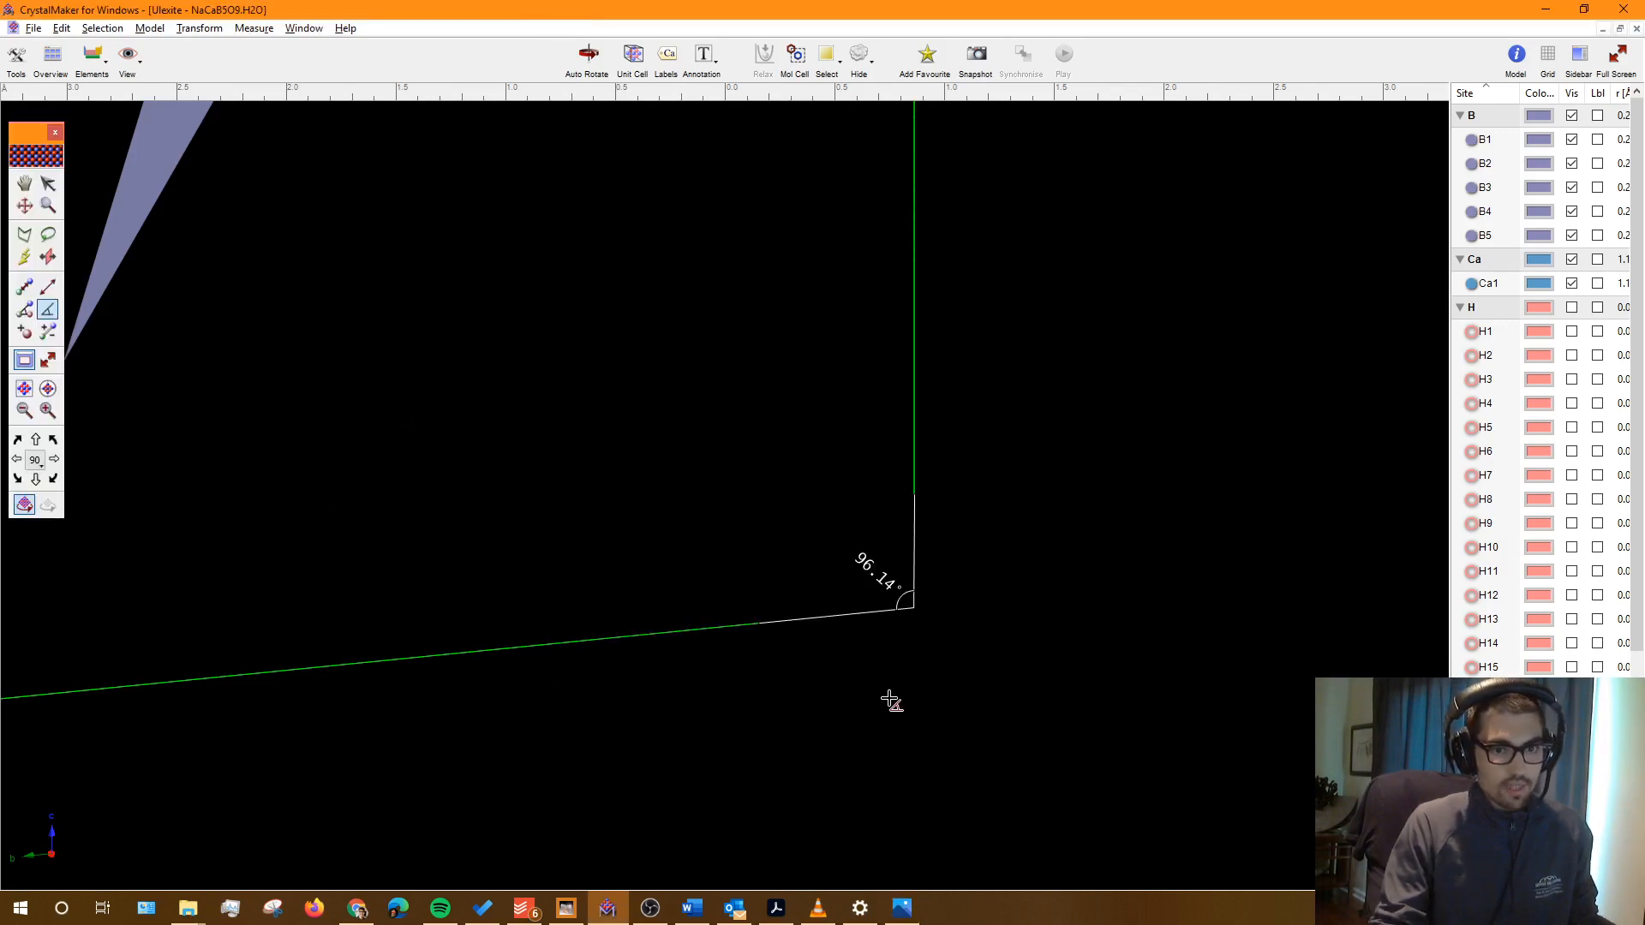
Step: Type α = 96.14 into the Ulexite triclinic row of the Word table
{"action": "left_click", "coordinate": [694, 910]}
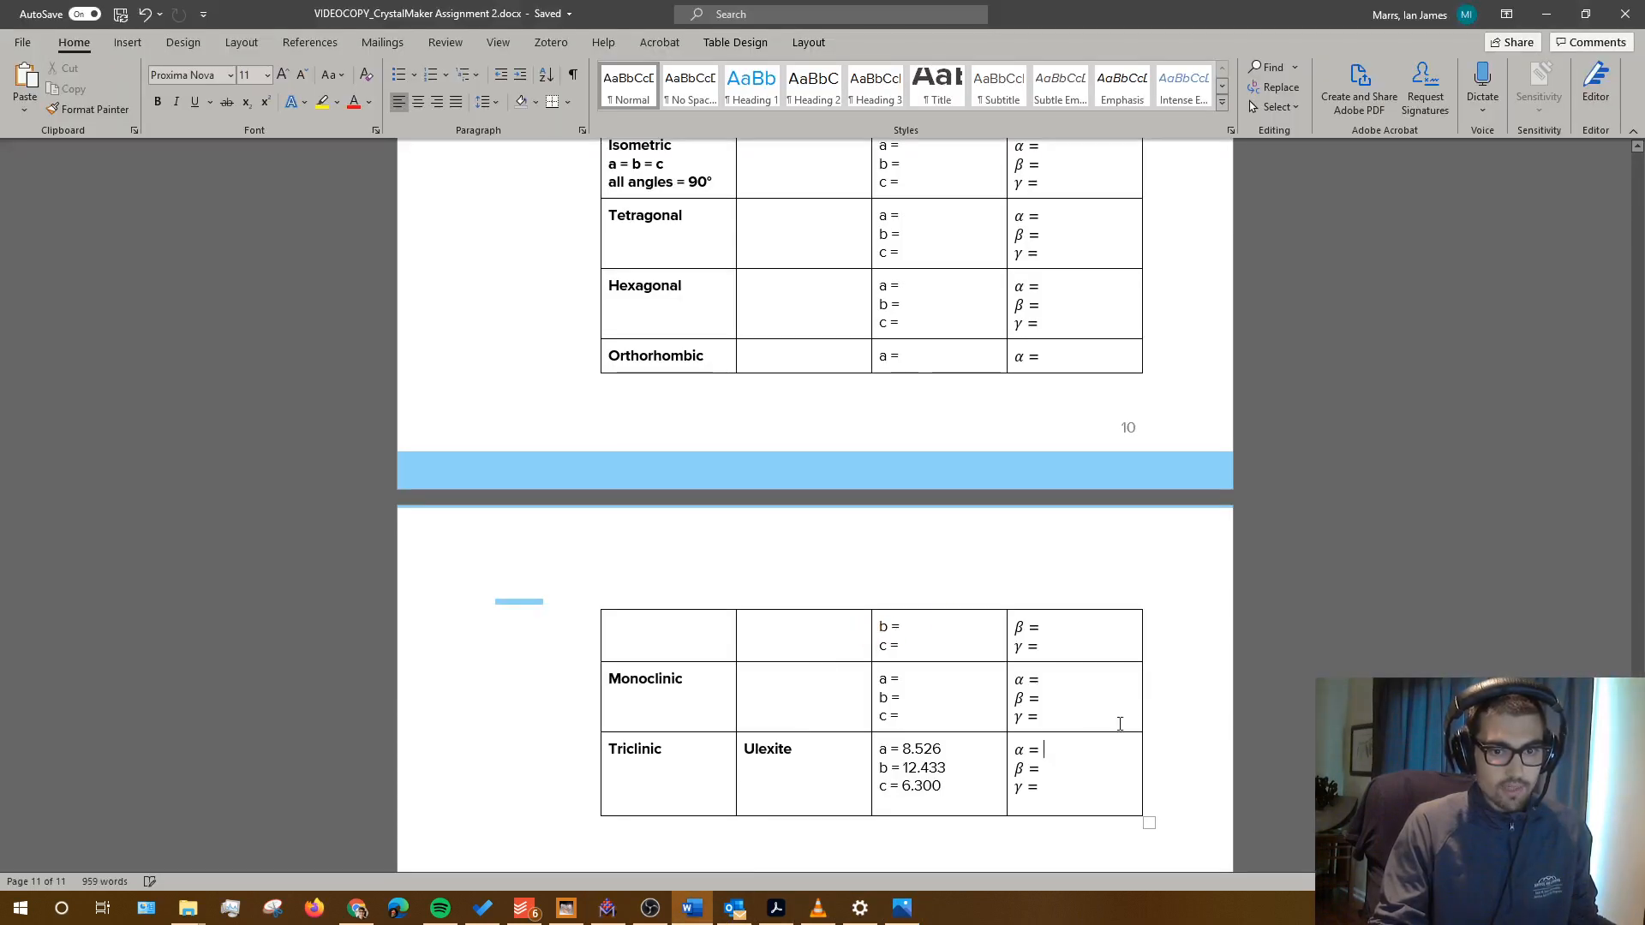
{"action": "key", "text": "alt+Tab"}
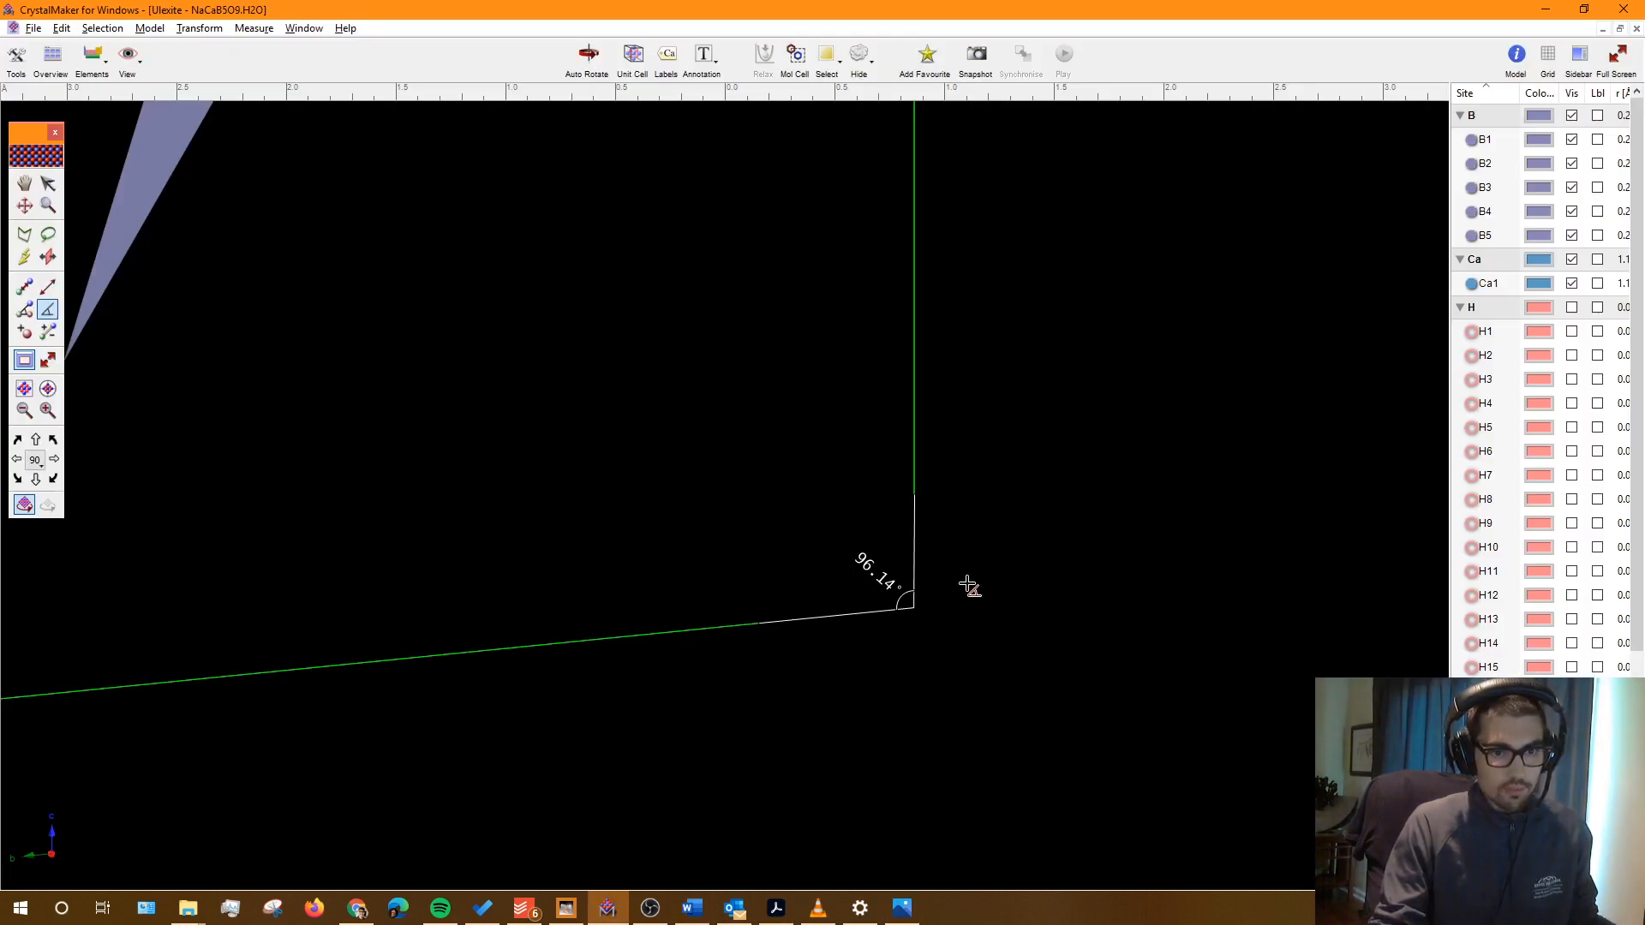
{"action": "key", "text": "alt+Tab"}
{"action": "type", "text": "96"}
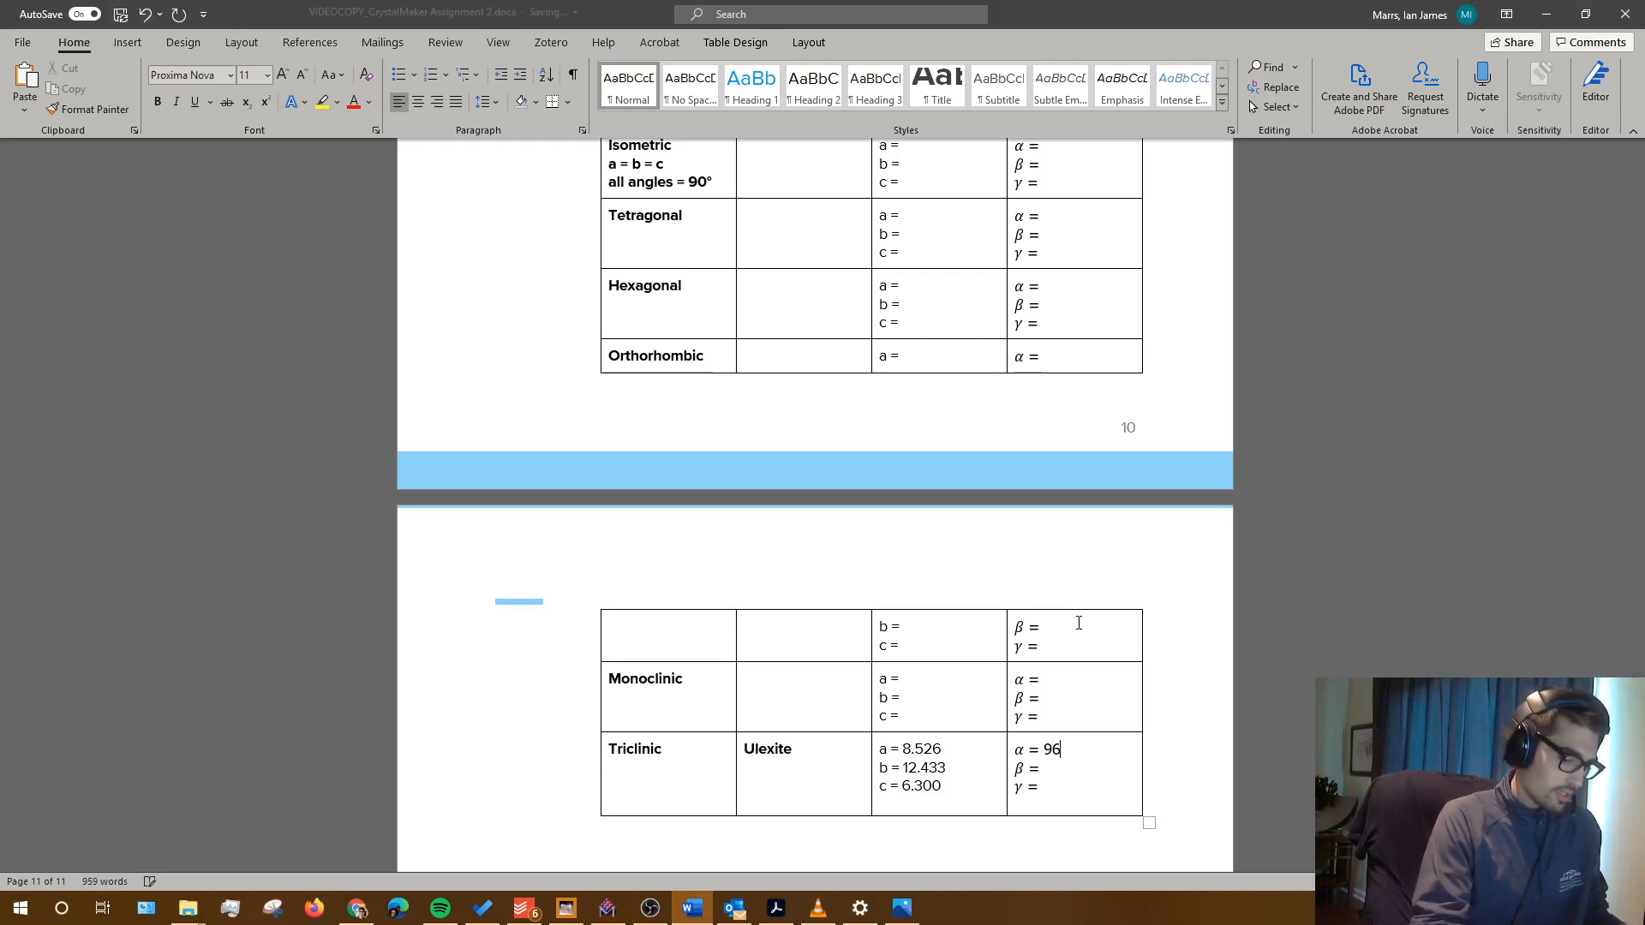
{"action": "type", "text": ".14"}
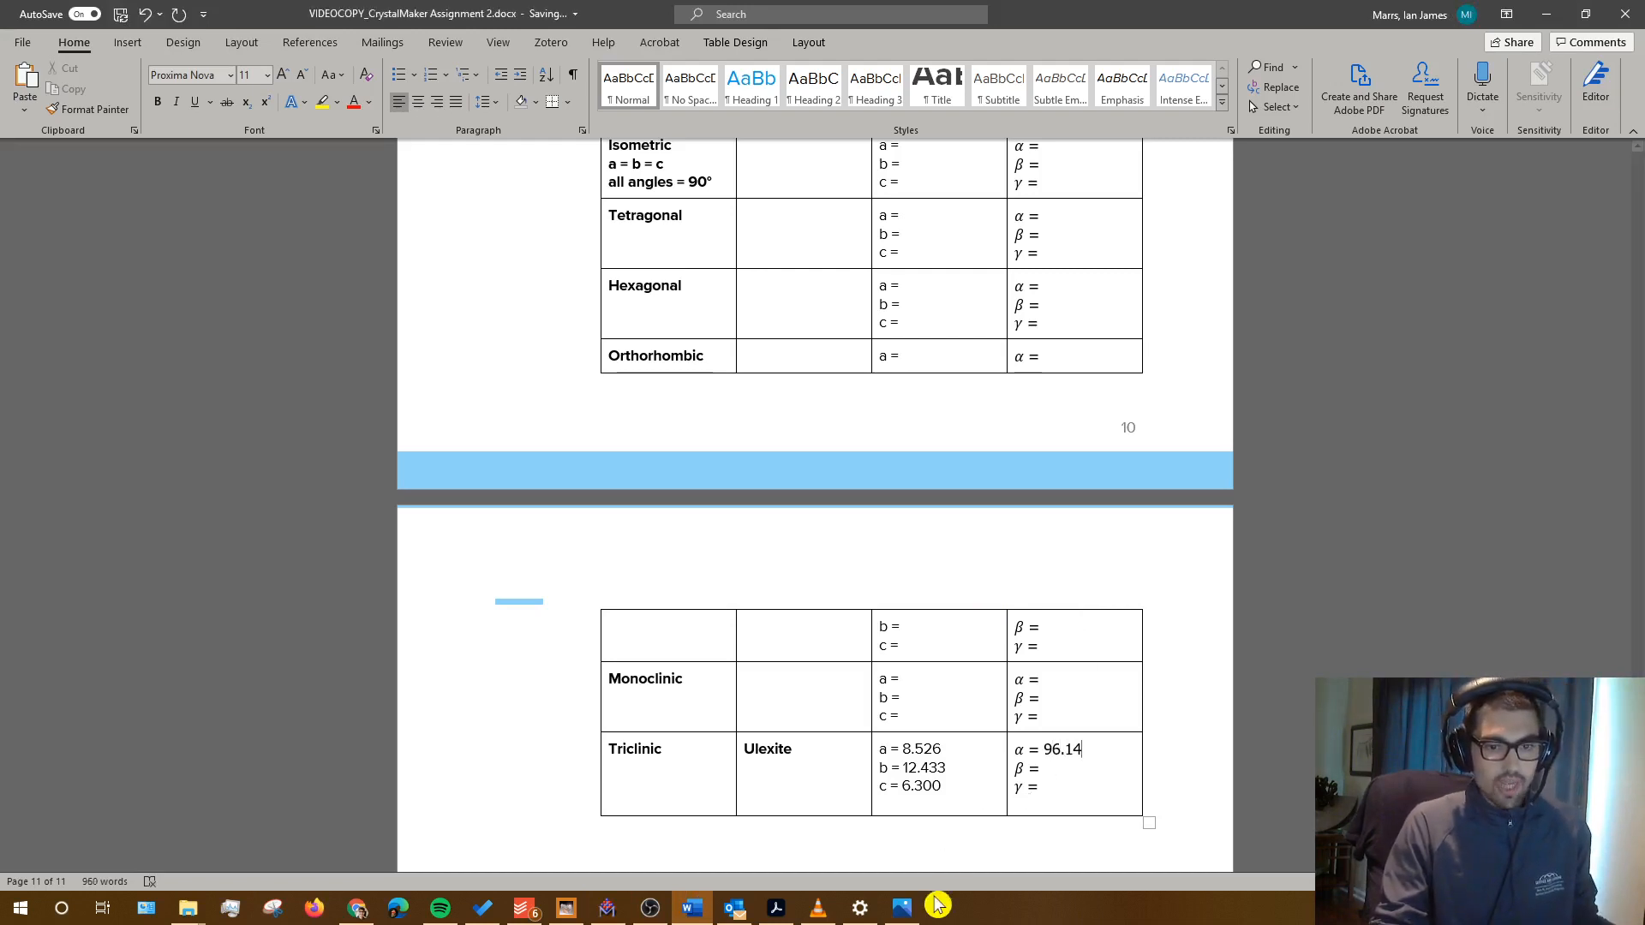
{"action": "left_click", "coordinate": [901, 908]}
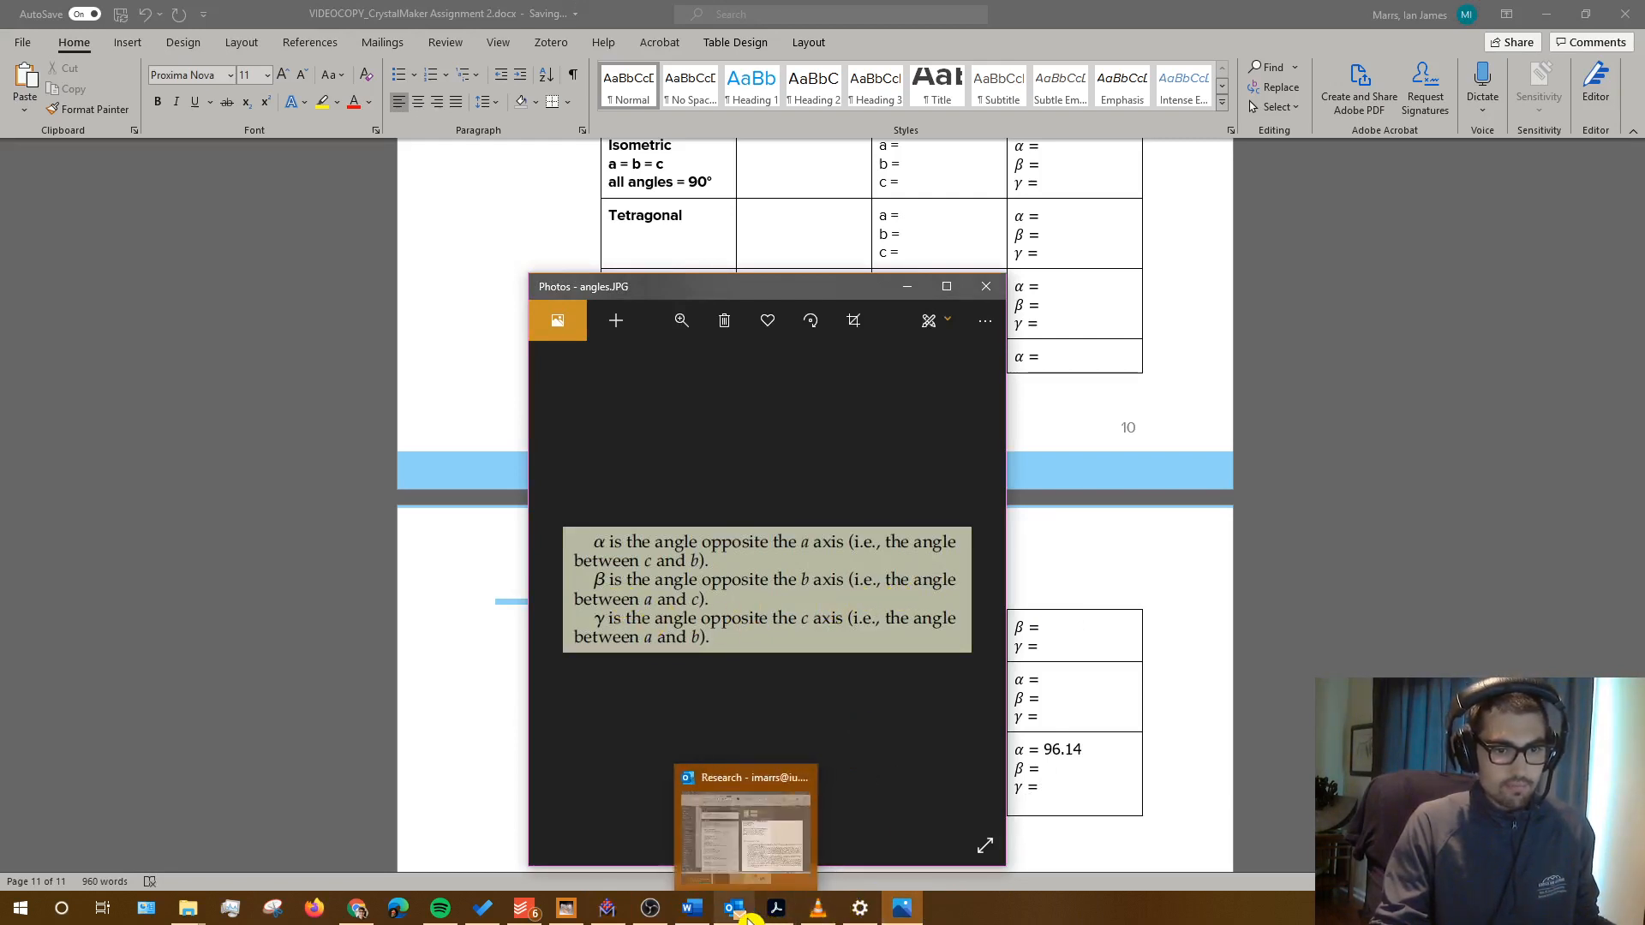
Step: View the Ulexite cell straight down the b axis and zoom in
{"action": "left_click", "coordinate": [608, 908]}
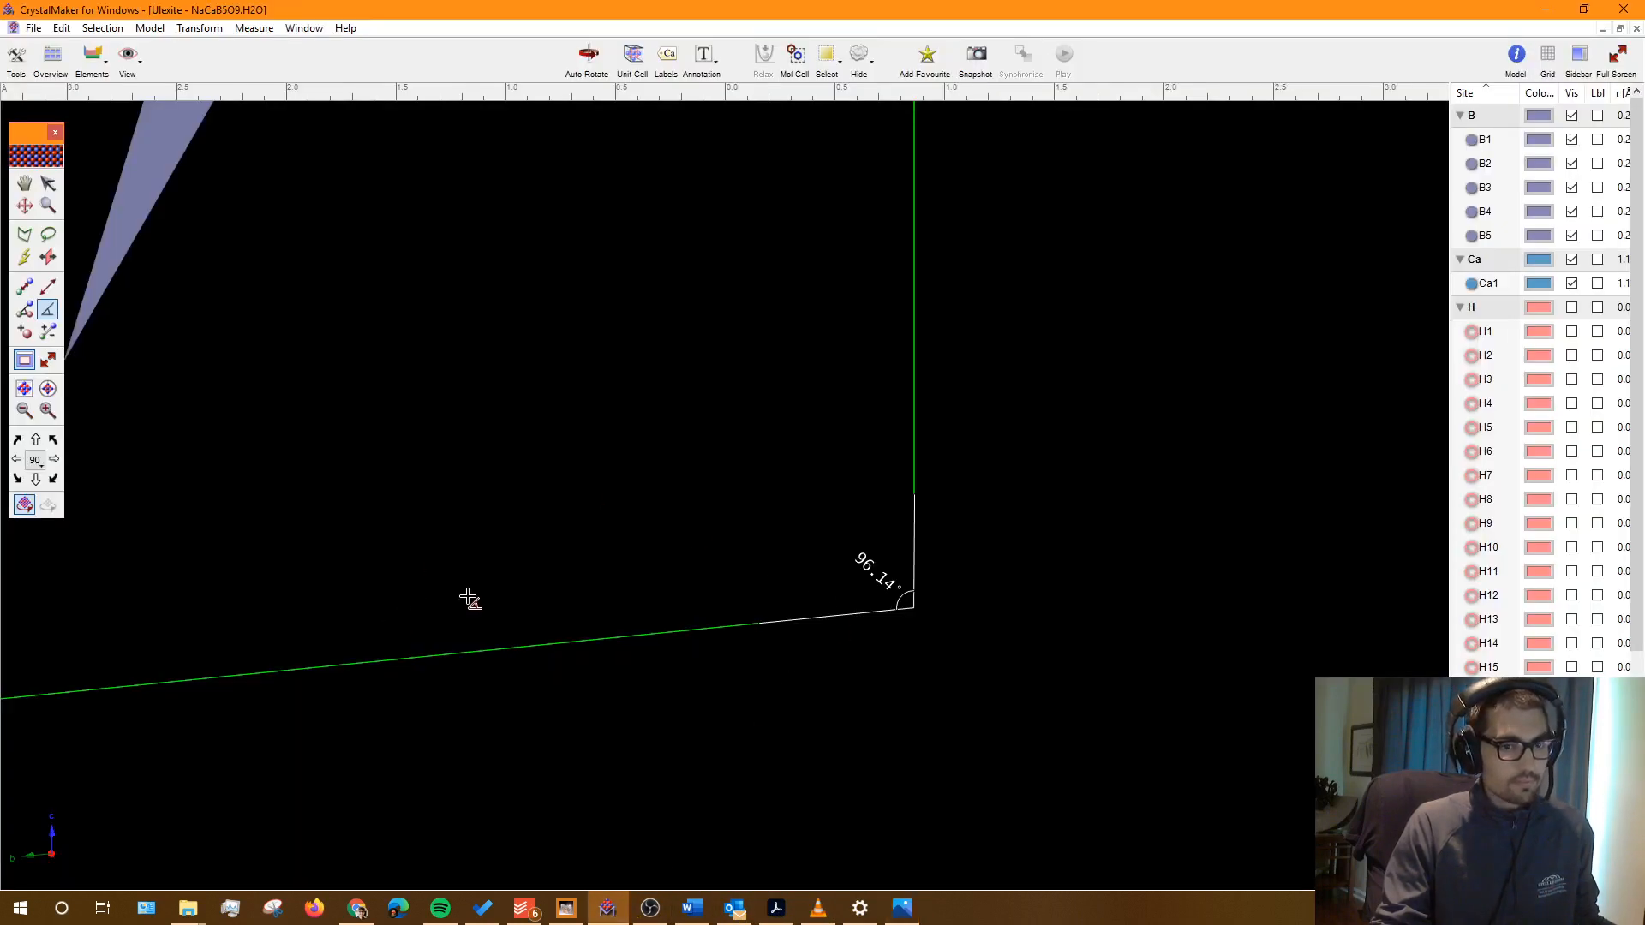
{"action": "scroll", "coordinate": [471, 604], "scroll_direction": "down", "scroll_amount": 10}
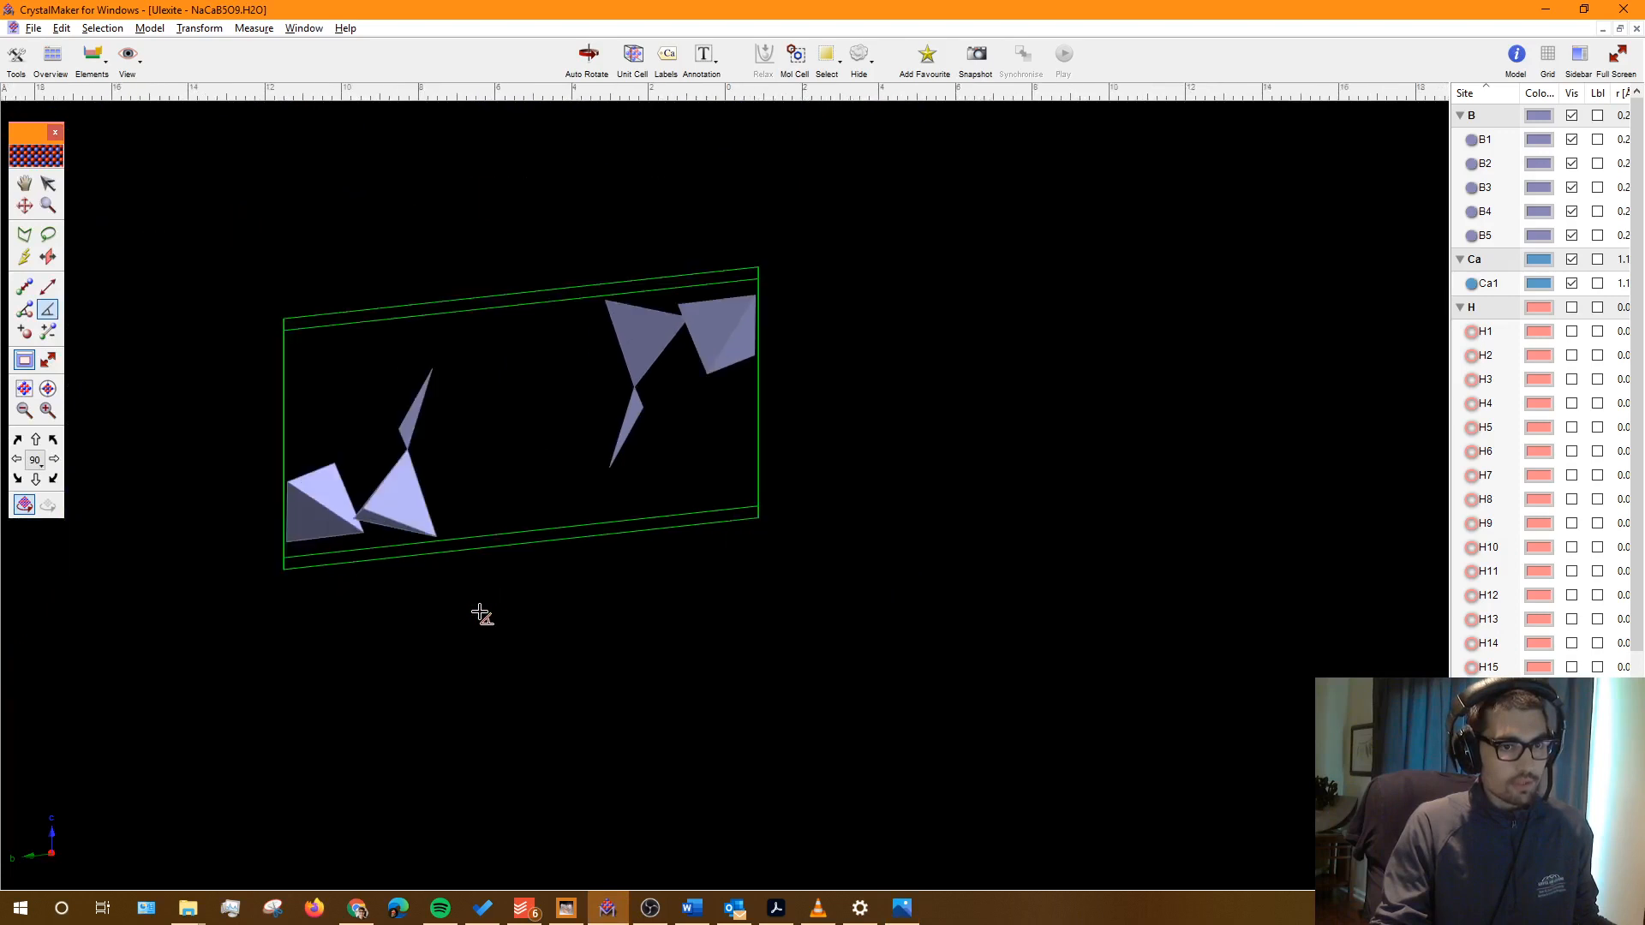
{"action": "left_click", "coordinate": [902, 908]}
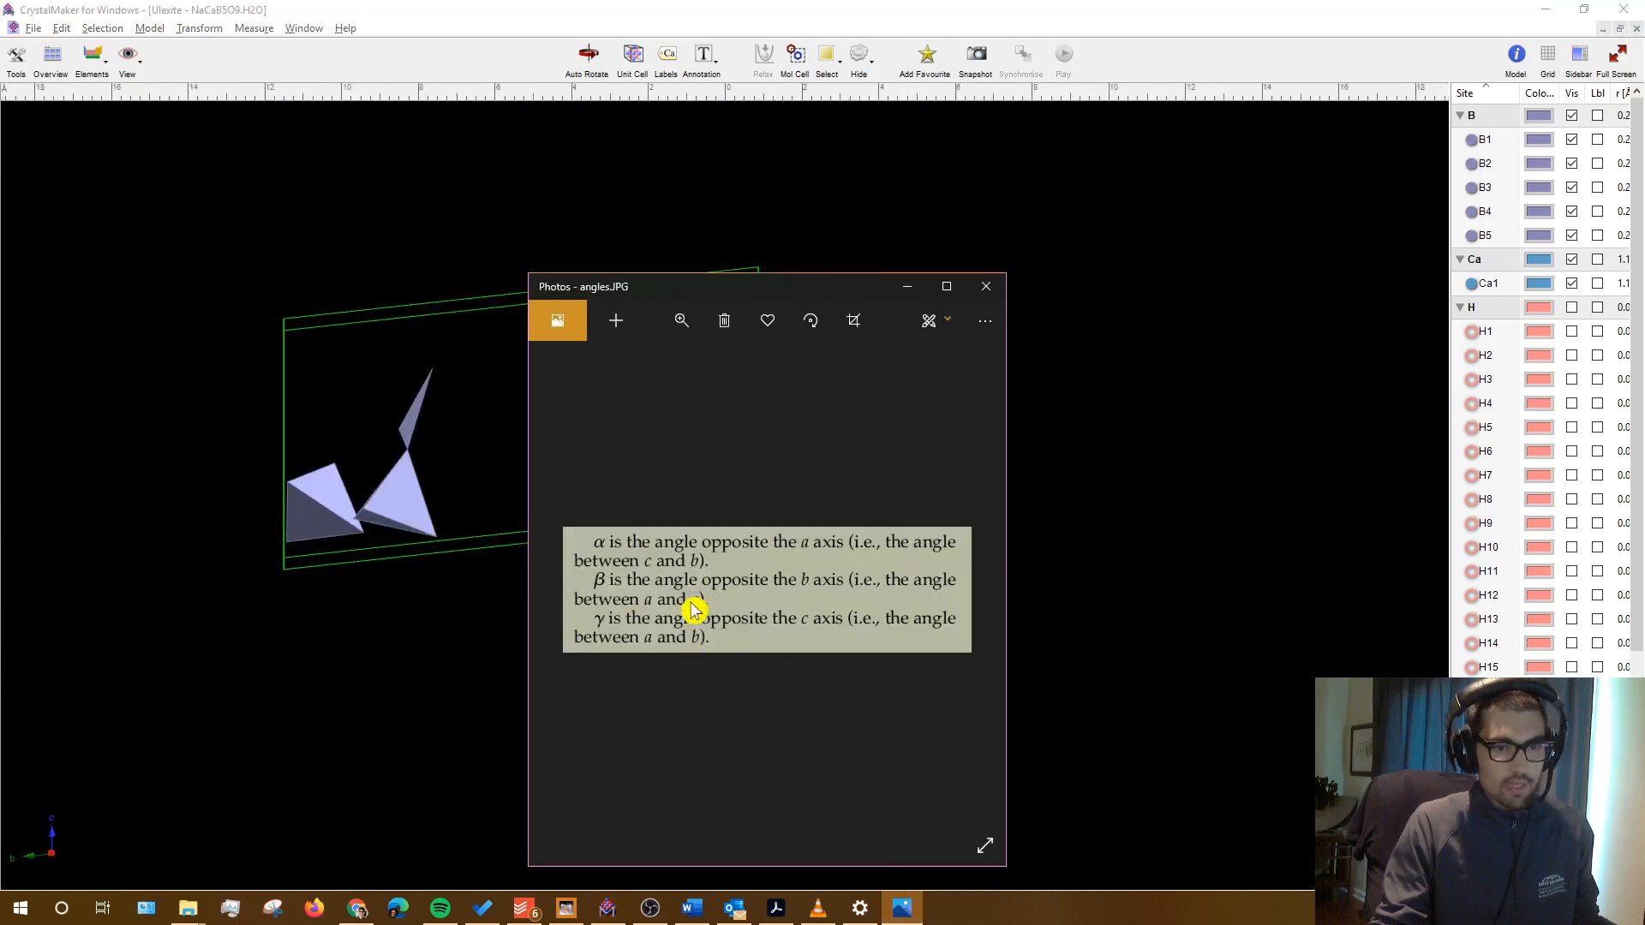
{"action": "left_click", "coordinate": [501, 12]}
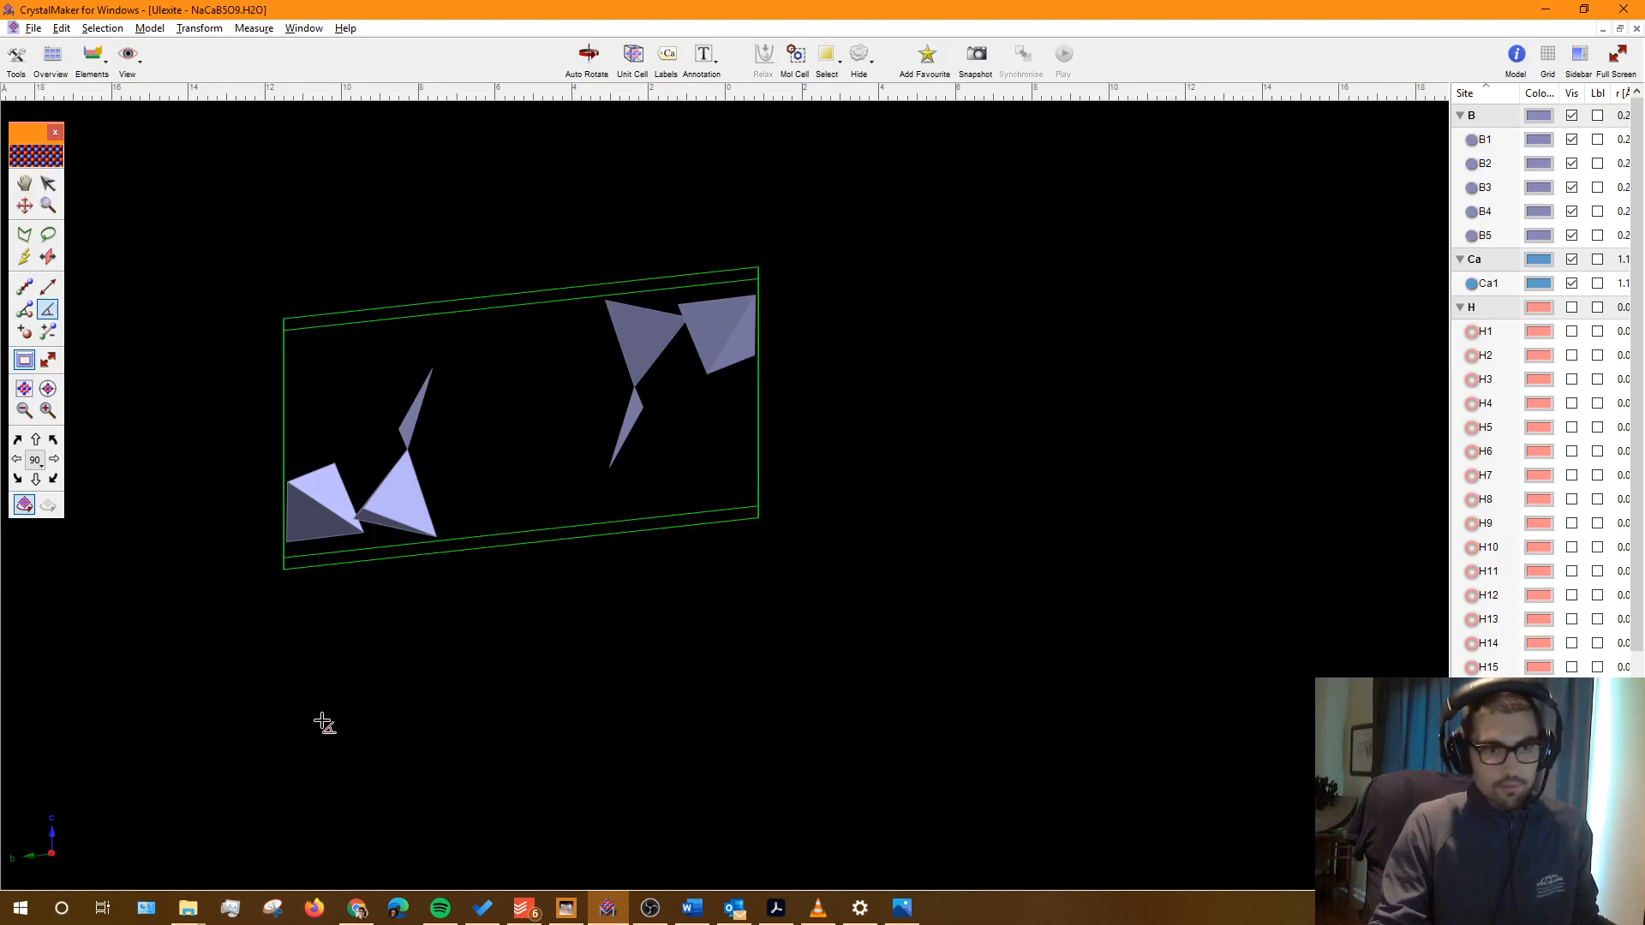
{"action": "left_click", "coordinate": [128, 60]}
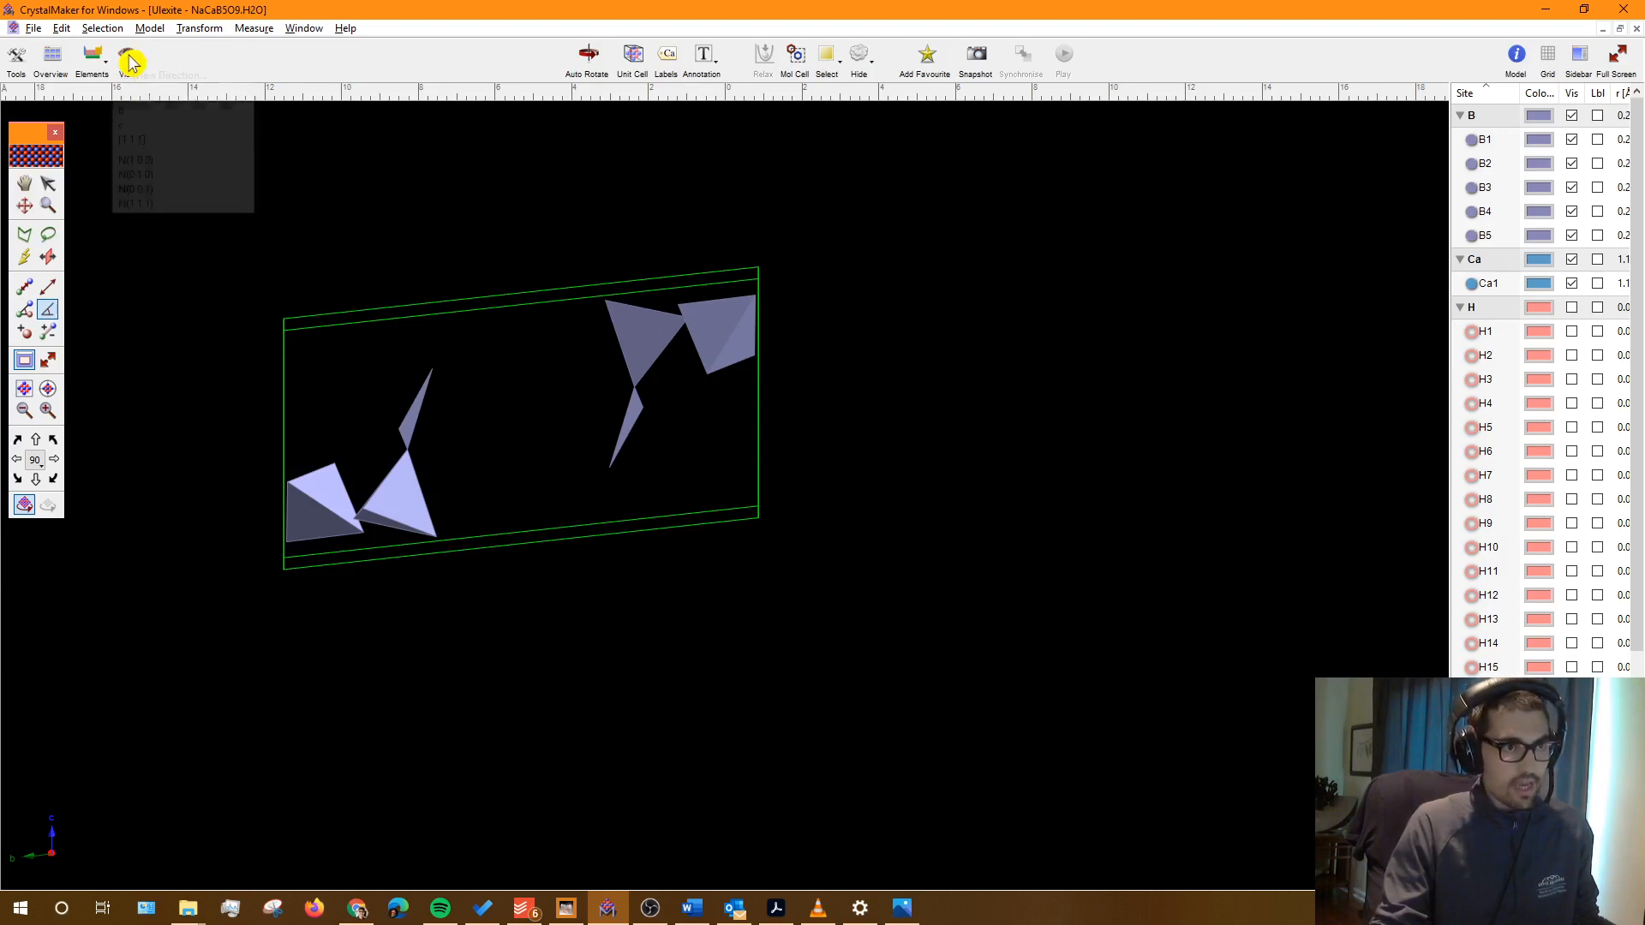
{"action": "left_click", "coordinate": [151, 114]}
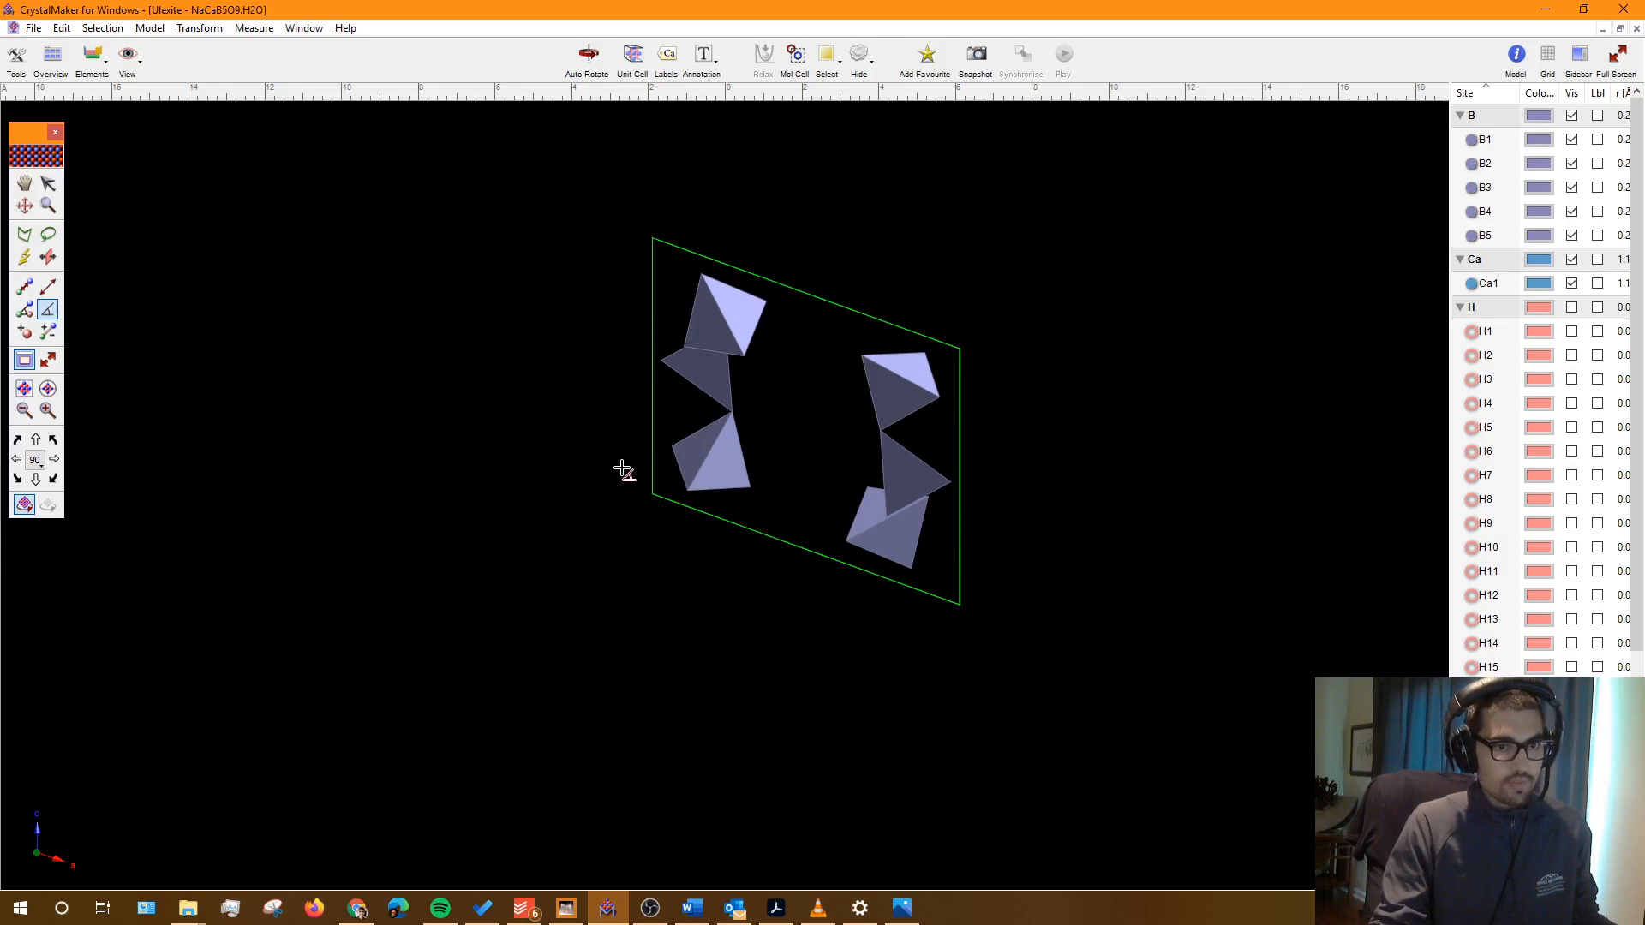
{"action": "scroll", "coordinate": [623, 470], "scroll_direction": "up", "scroll_amount": 10}
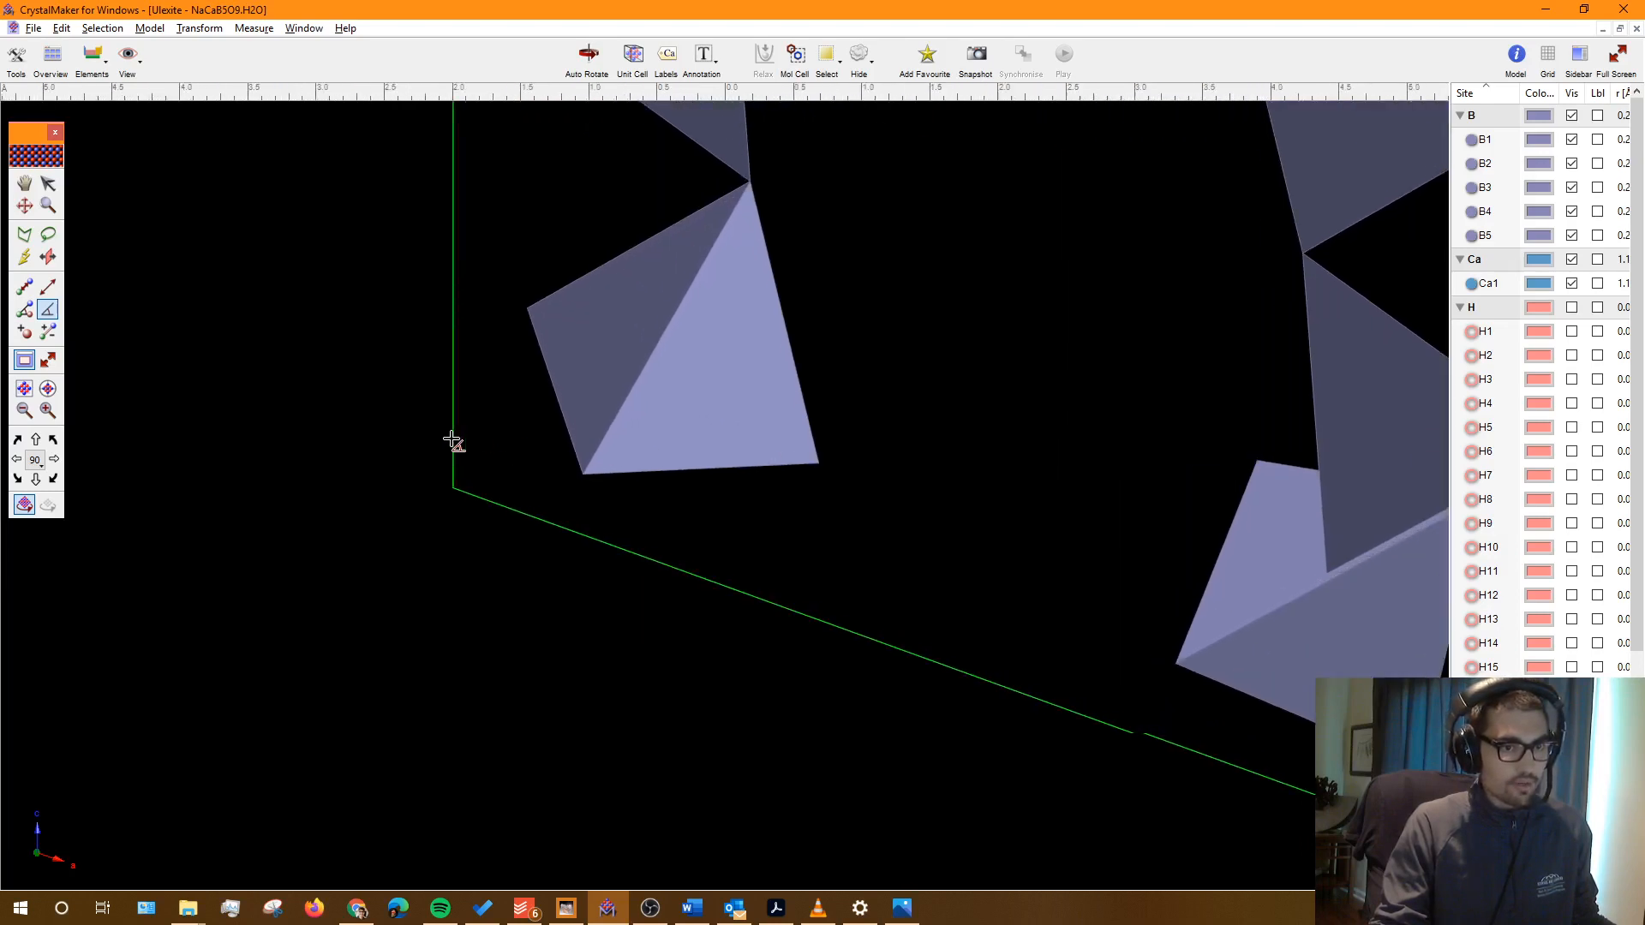
{"action": "scroll", "coordinate": [452, 442], "scroll_direction": "up", "scroll_amount": 2}
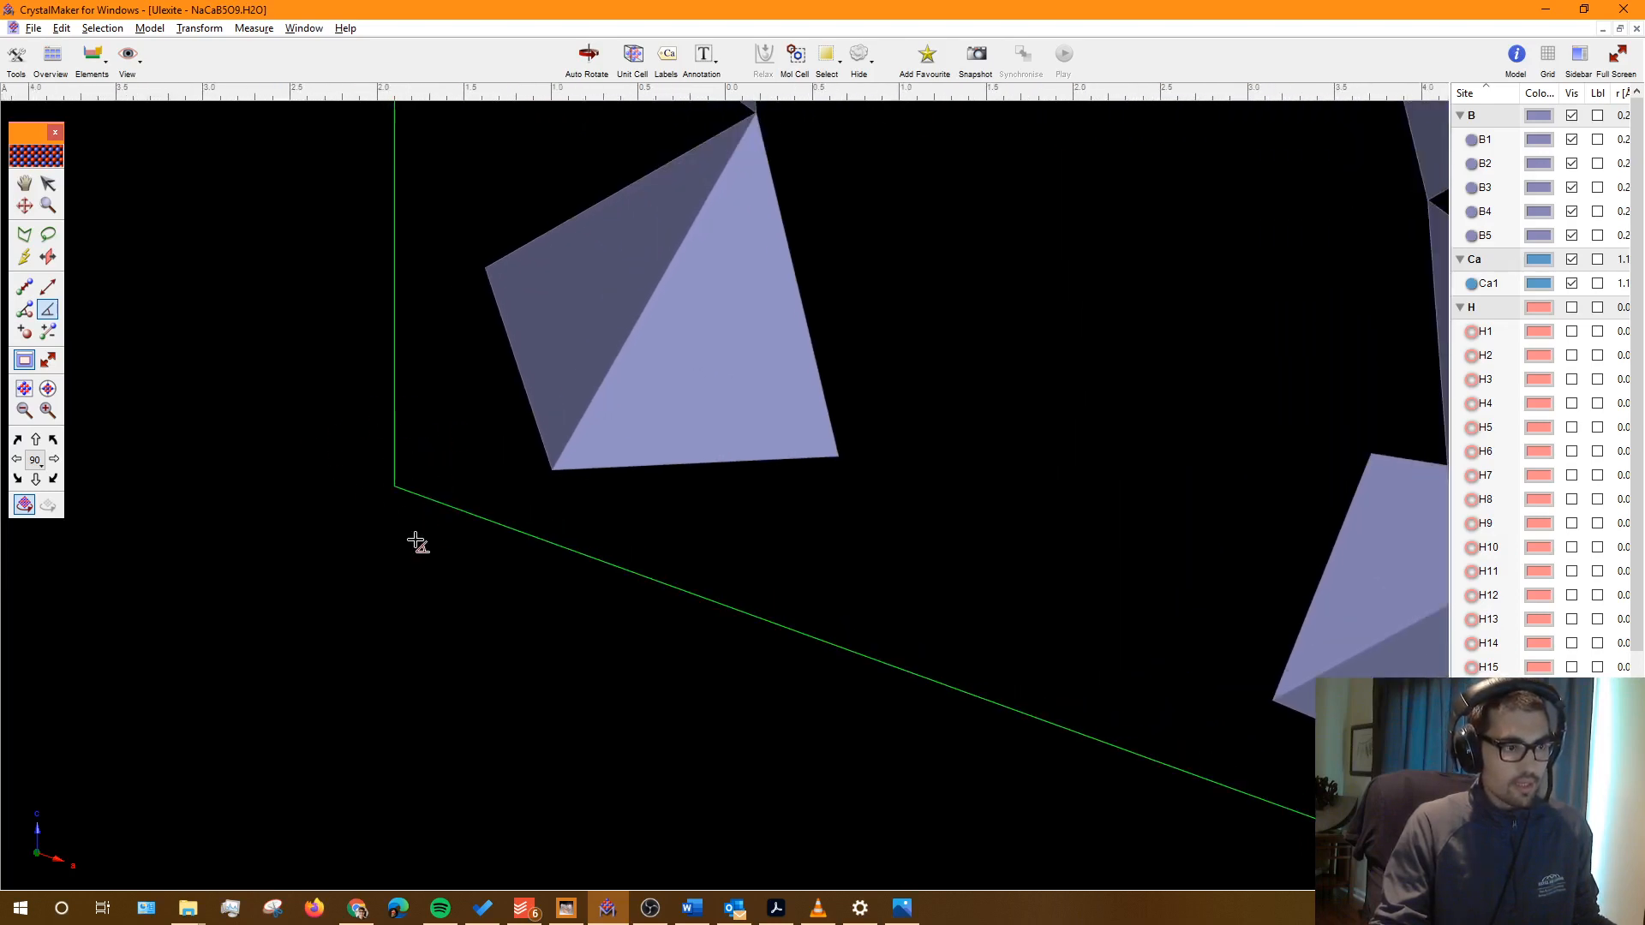
{"action": "key", "text": "alt+Tab"}
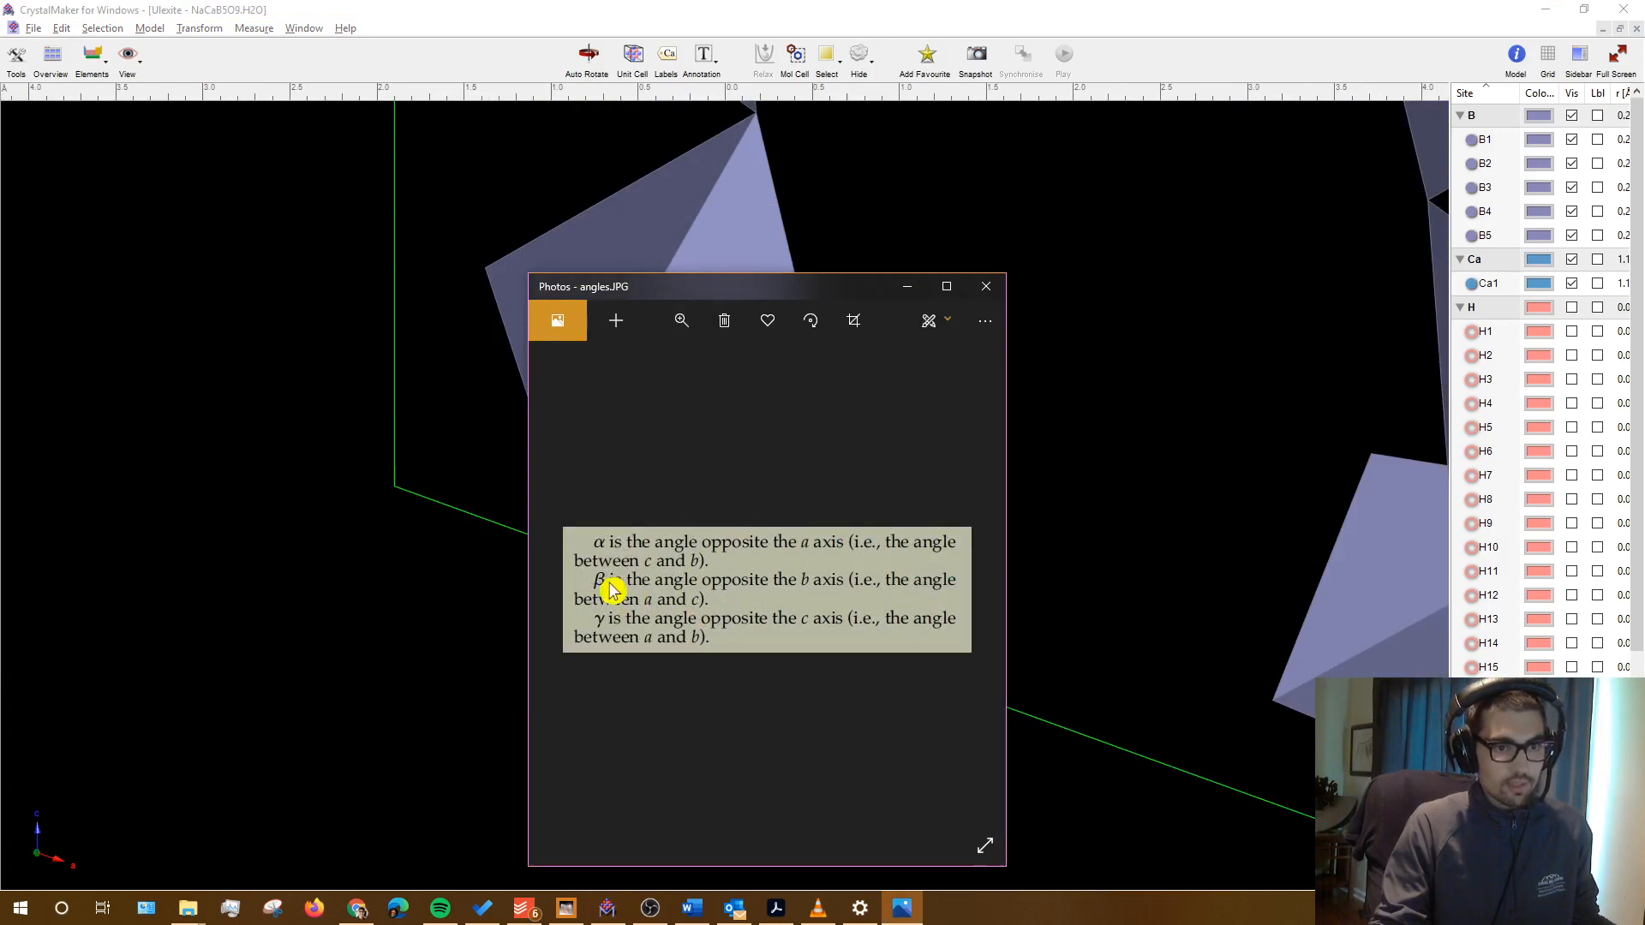
{"action": "left_click", "coordinate": [334, 657]}
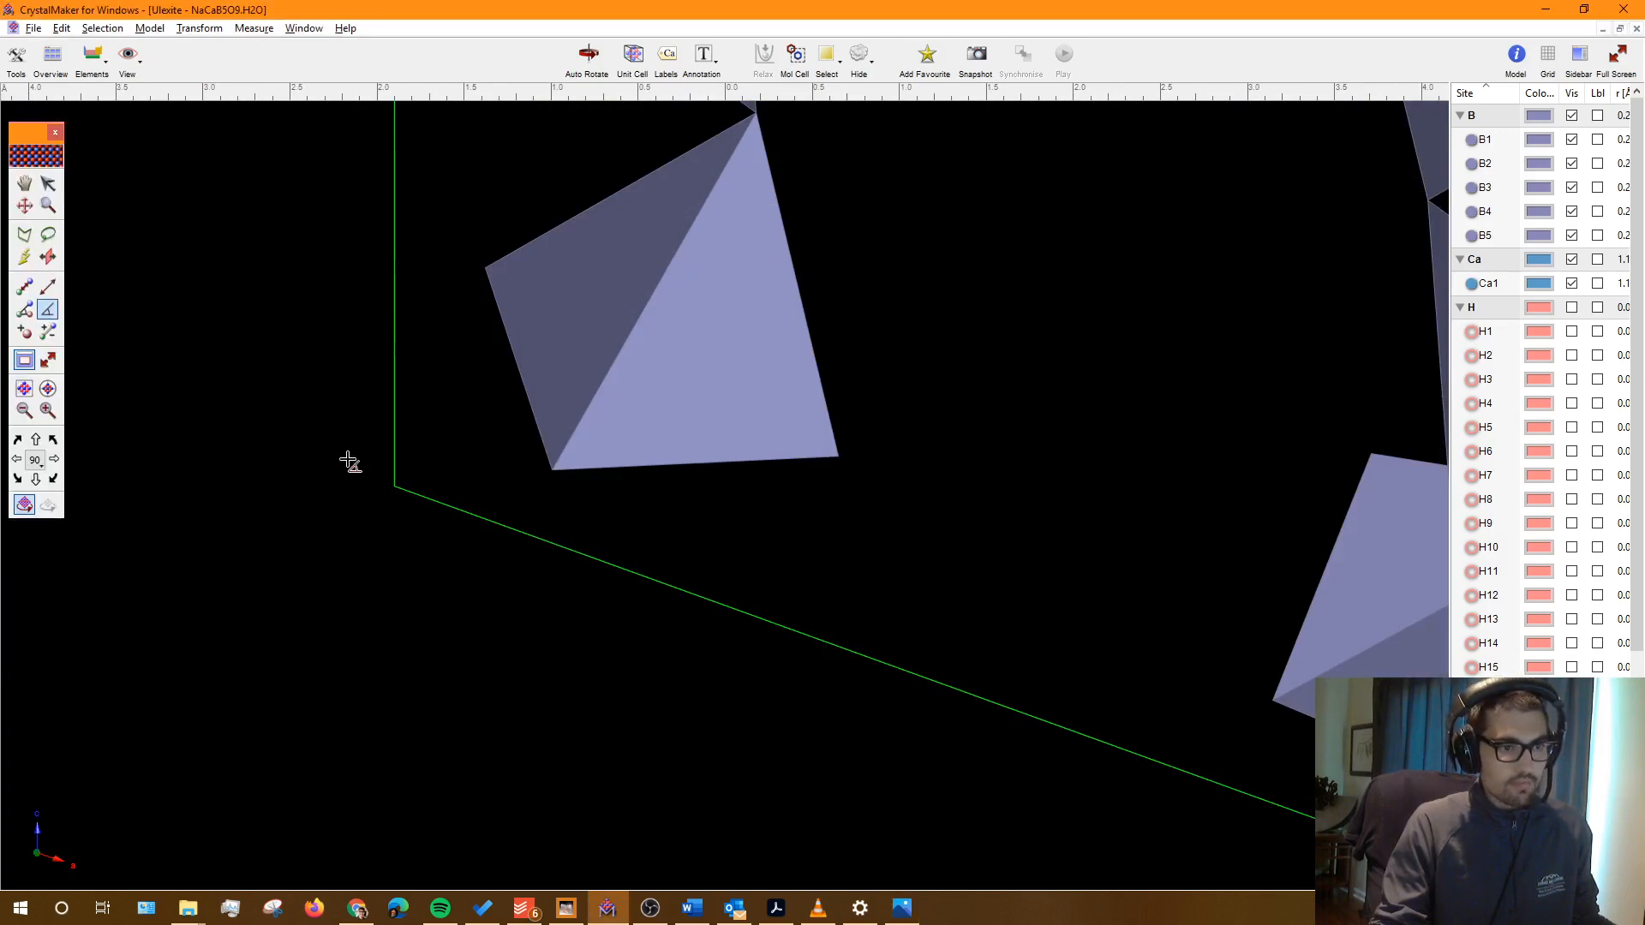
Step: Measure the angle between the vertical and lower cell edges with the Angle tool: 109.86°
{"action": "left_click", "coordinate": [49, 315]}
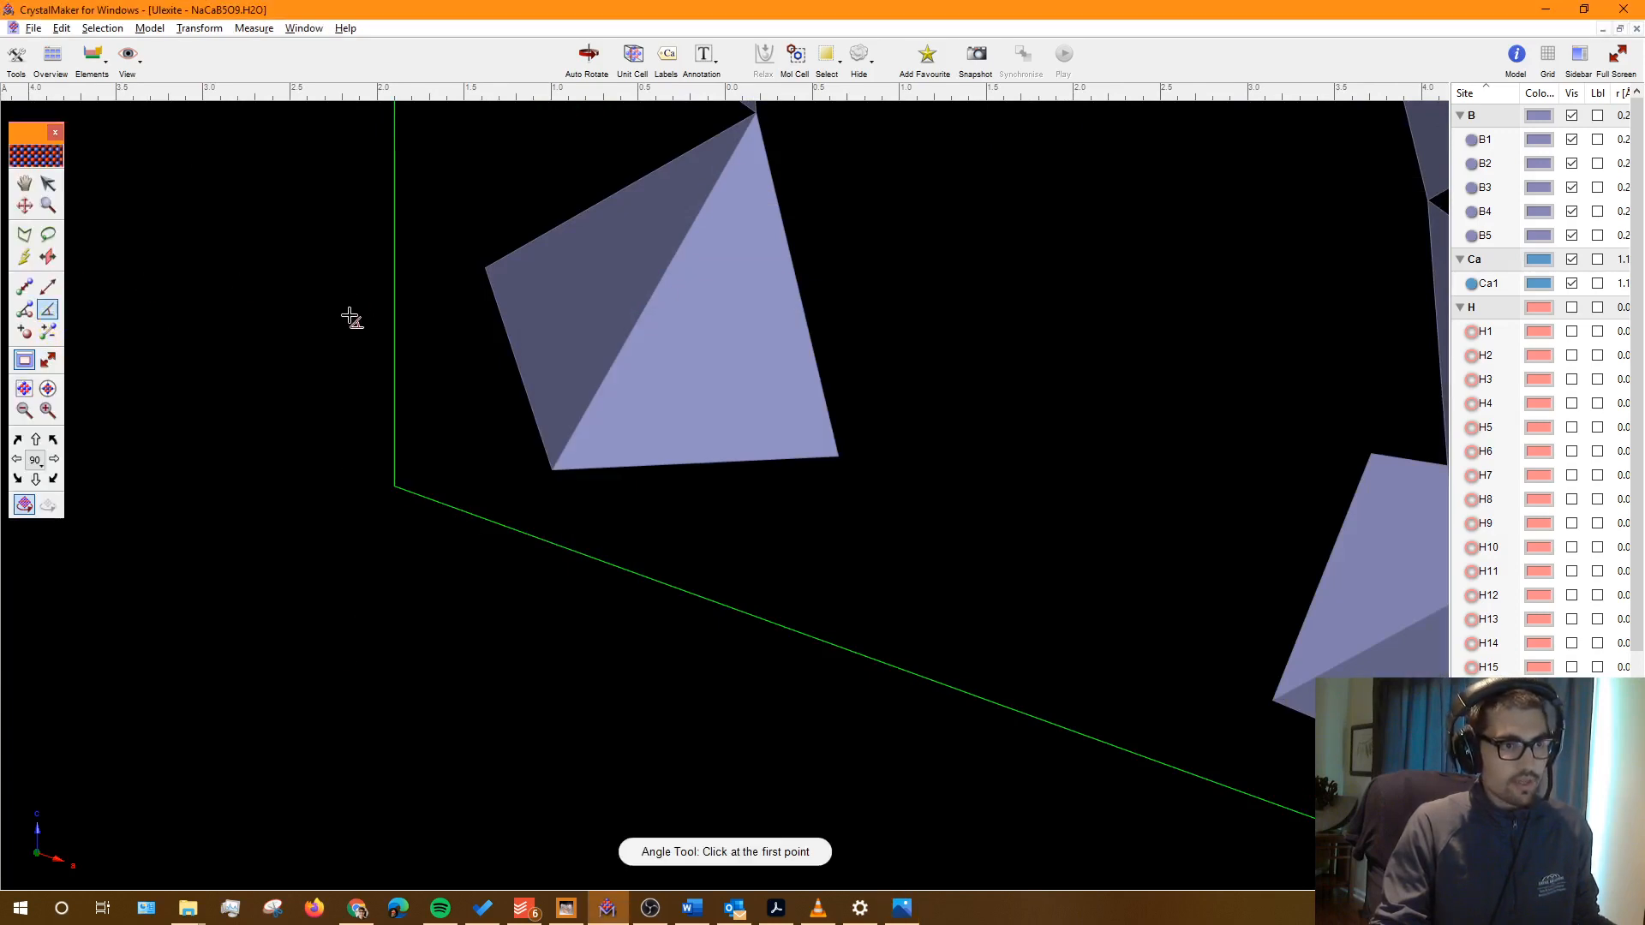
{"action": "left_click", "coordinate": [395, 293]}
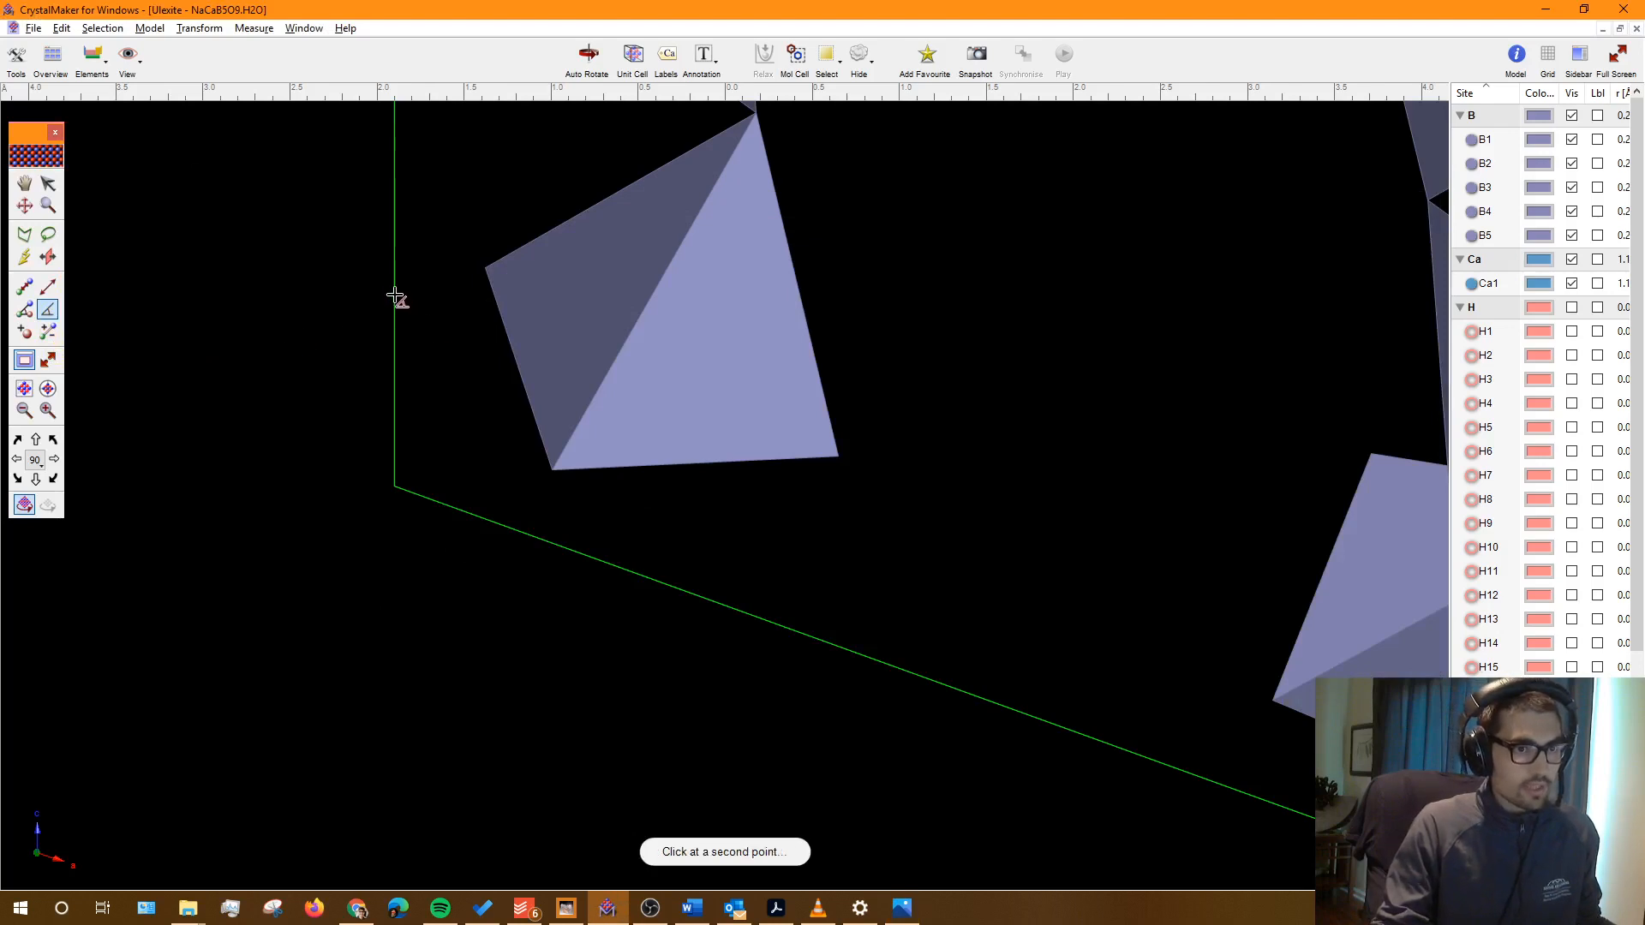
{"action": "left_click", "coordinate": [395, 488]}
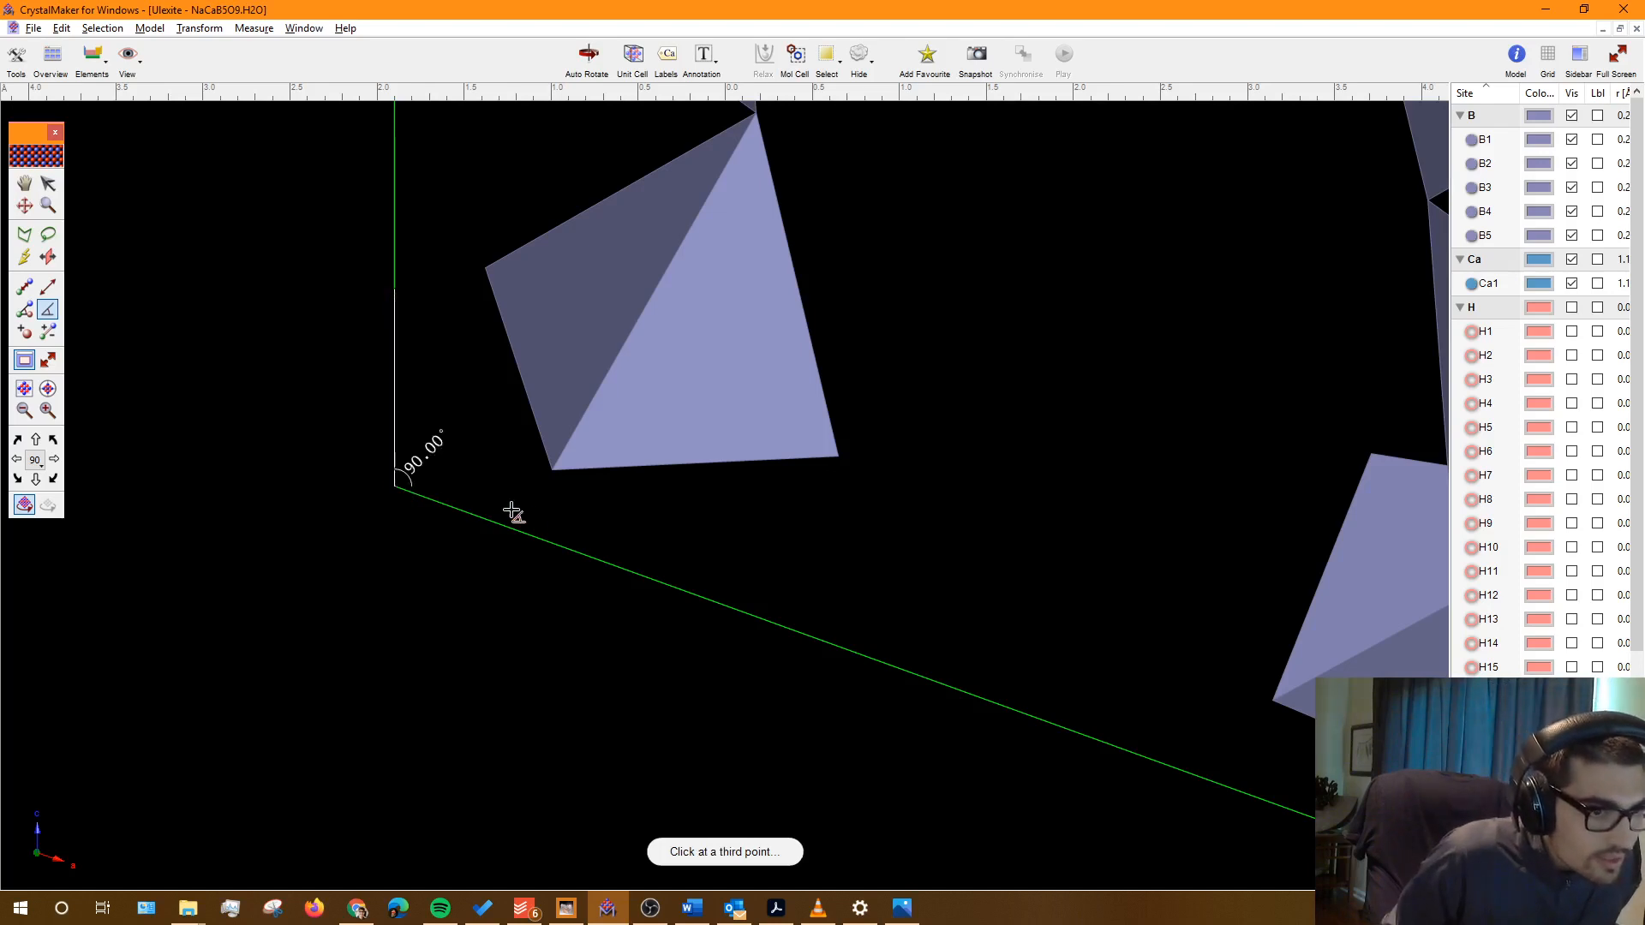
{"action": "left_click", "coordinate": [559, 546]}
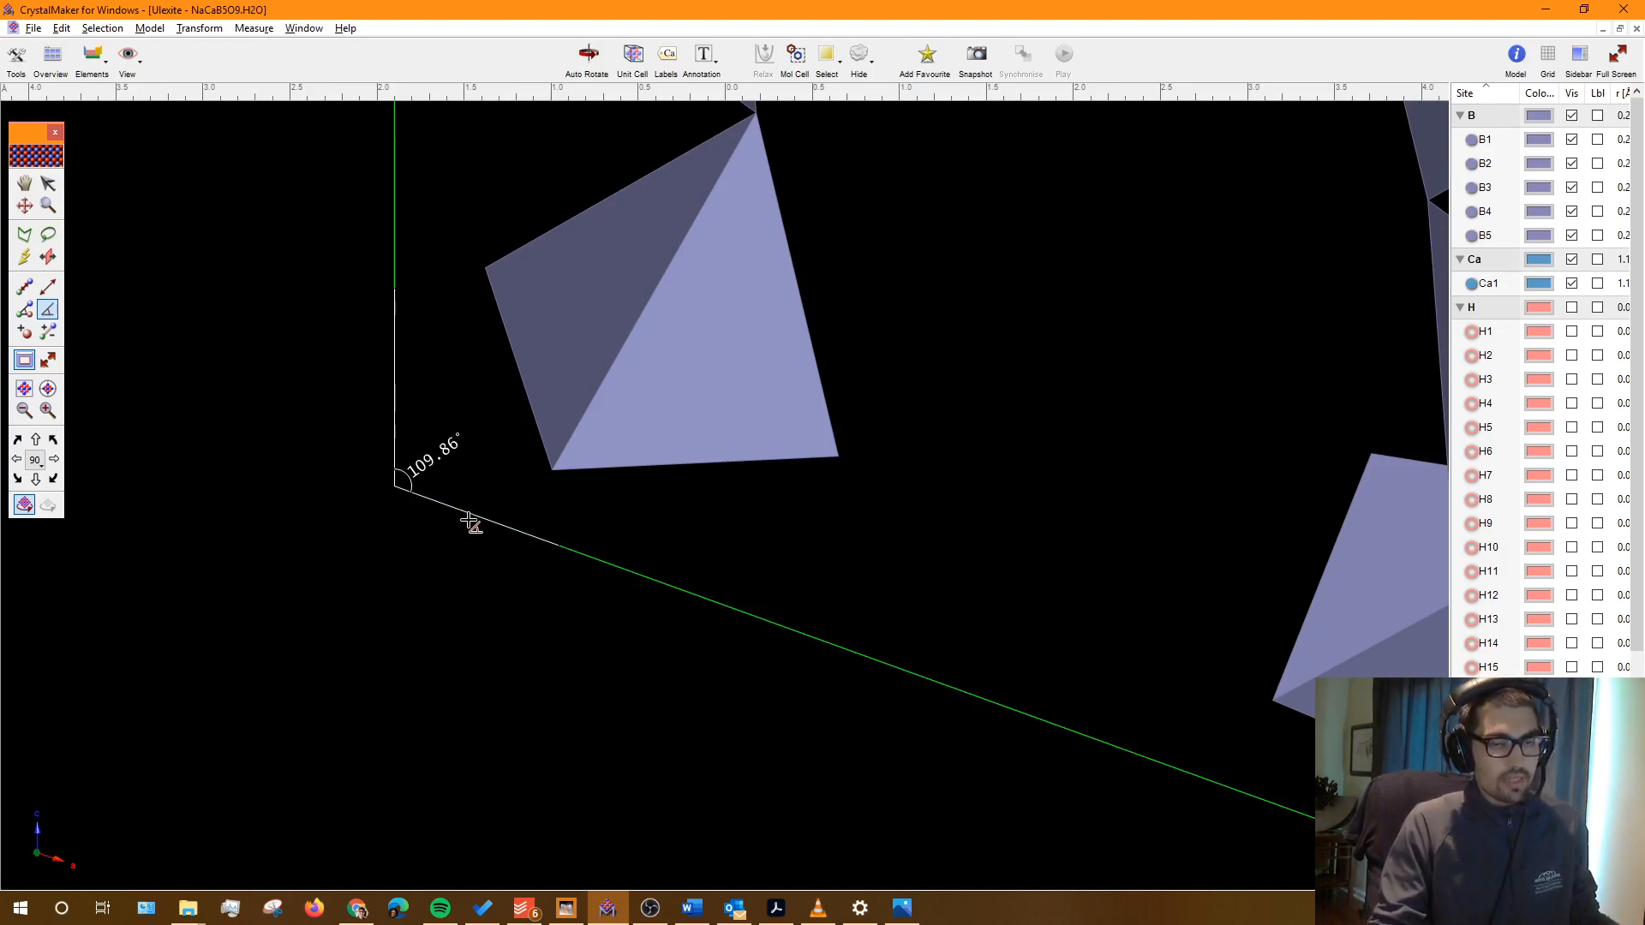
{"action": "key", "text": "alt+Tab"}
{"action": "key", "text": "alt+Tab"}
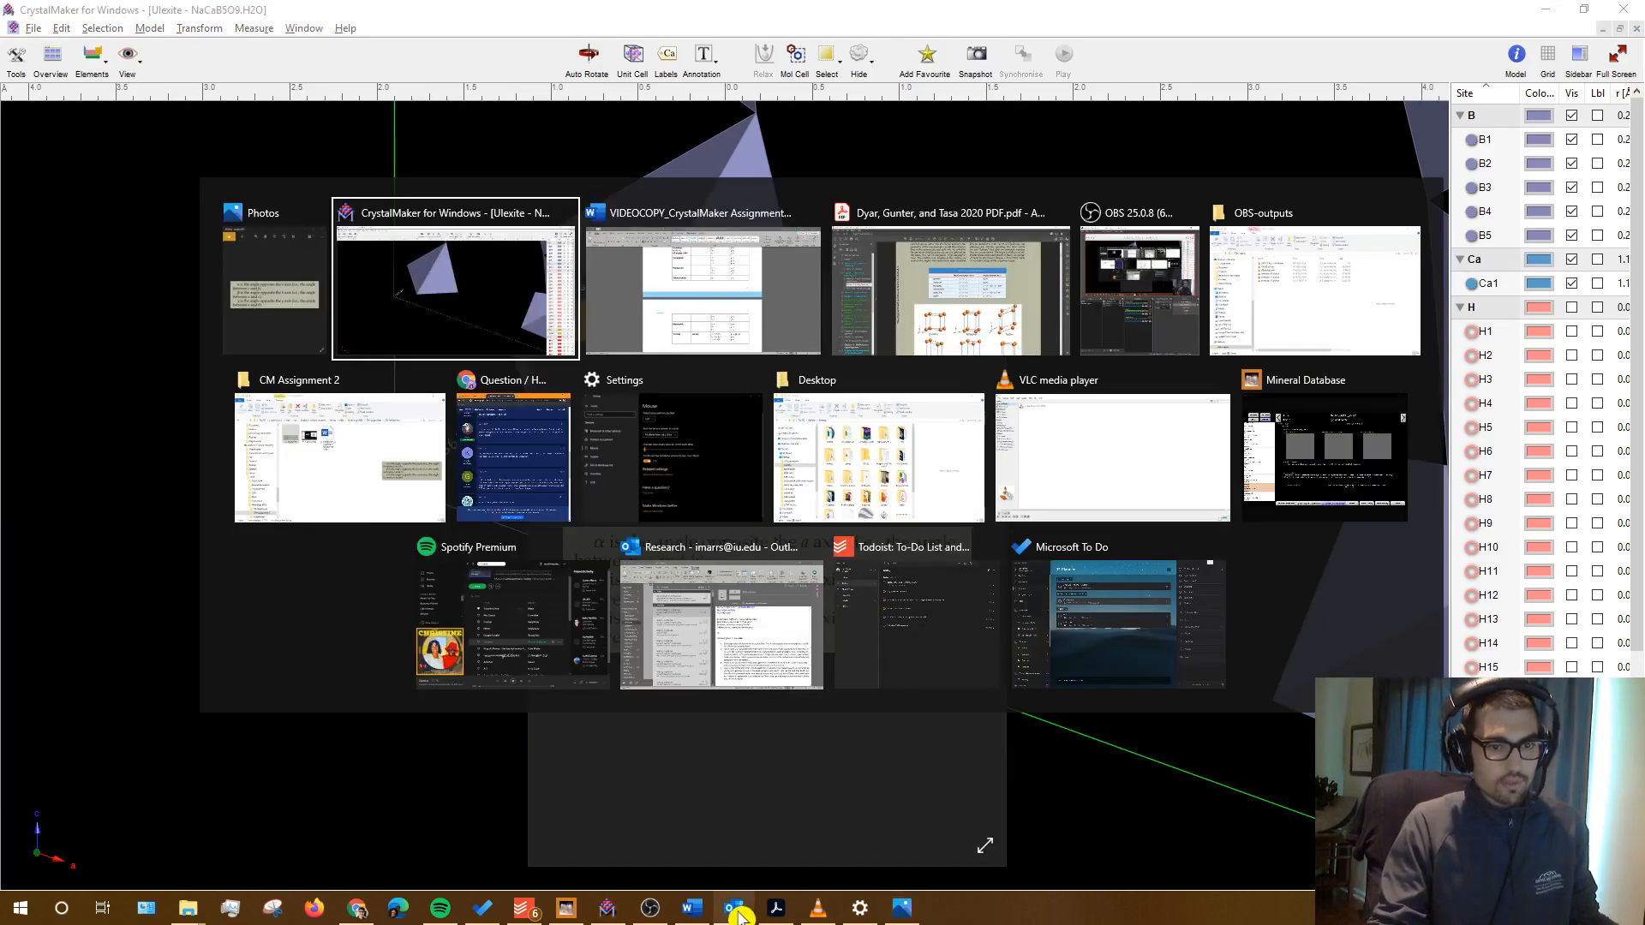
Step: Type β = 109.86 into the Ulexite row and bring back the angles picture
{"action": "left_click", "coordinate": [708, 916]}
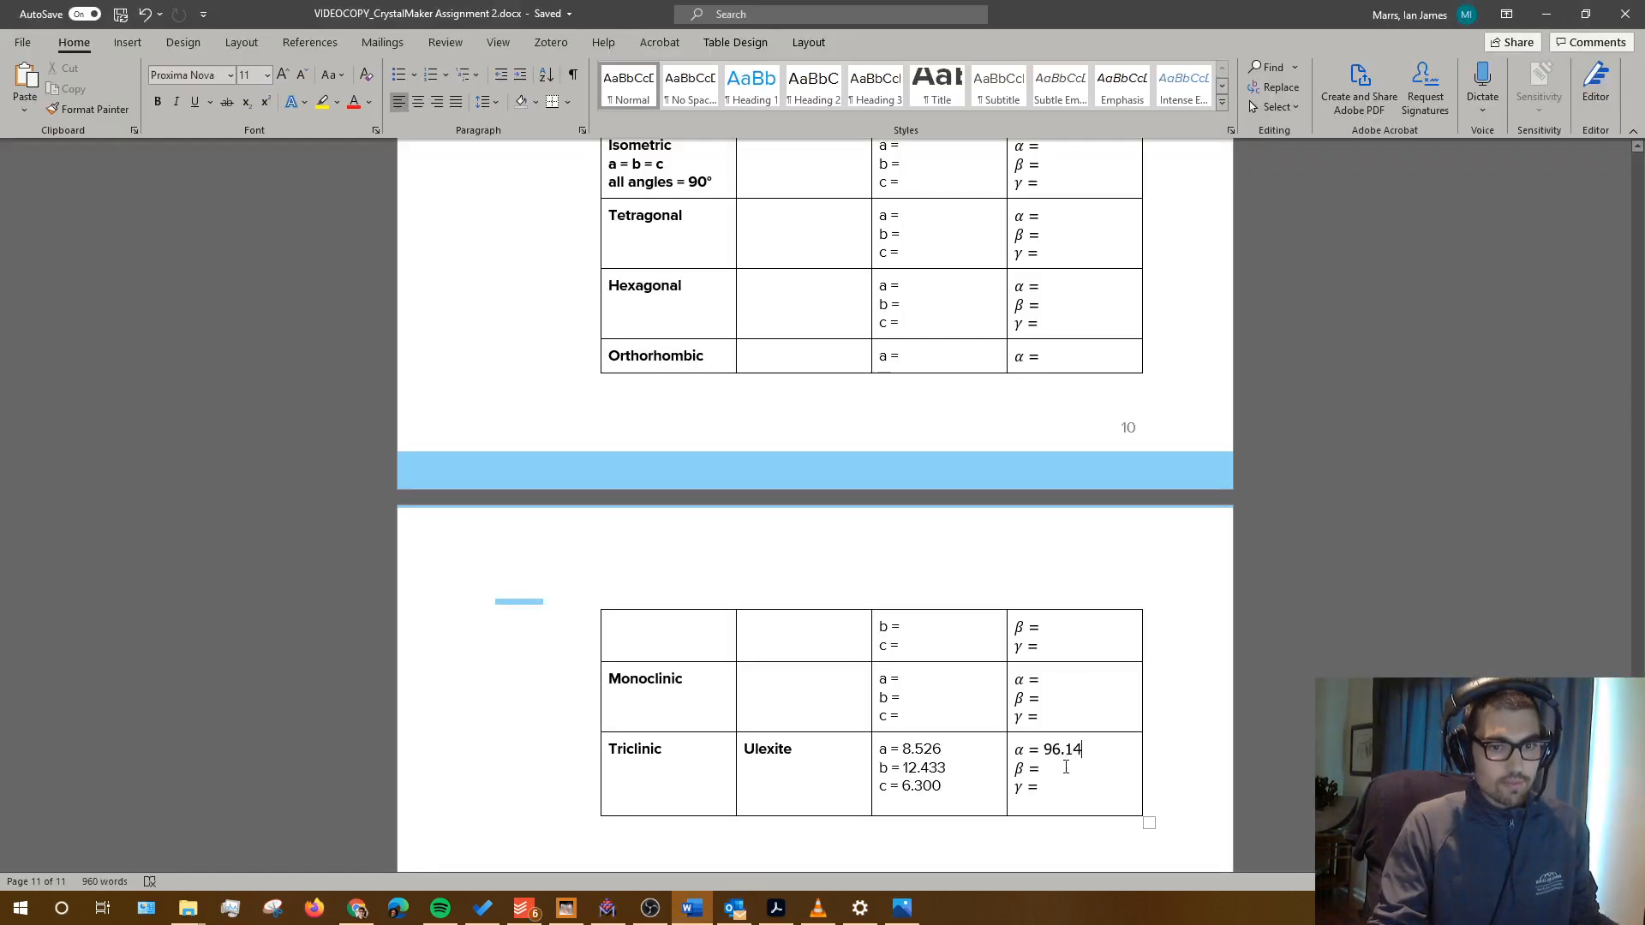
{"action": "left_click", "coordinate": [623, 913]}
{"action": "left_click", "coordinate": [624, 913]}
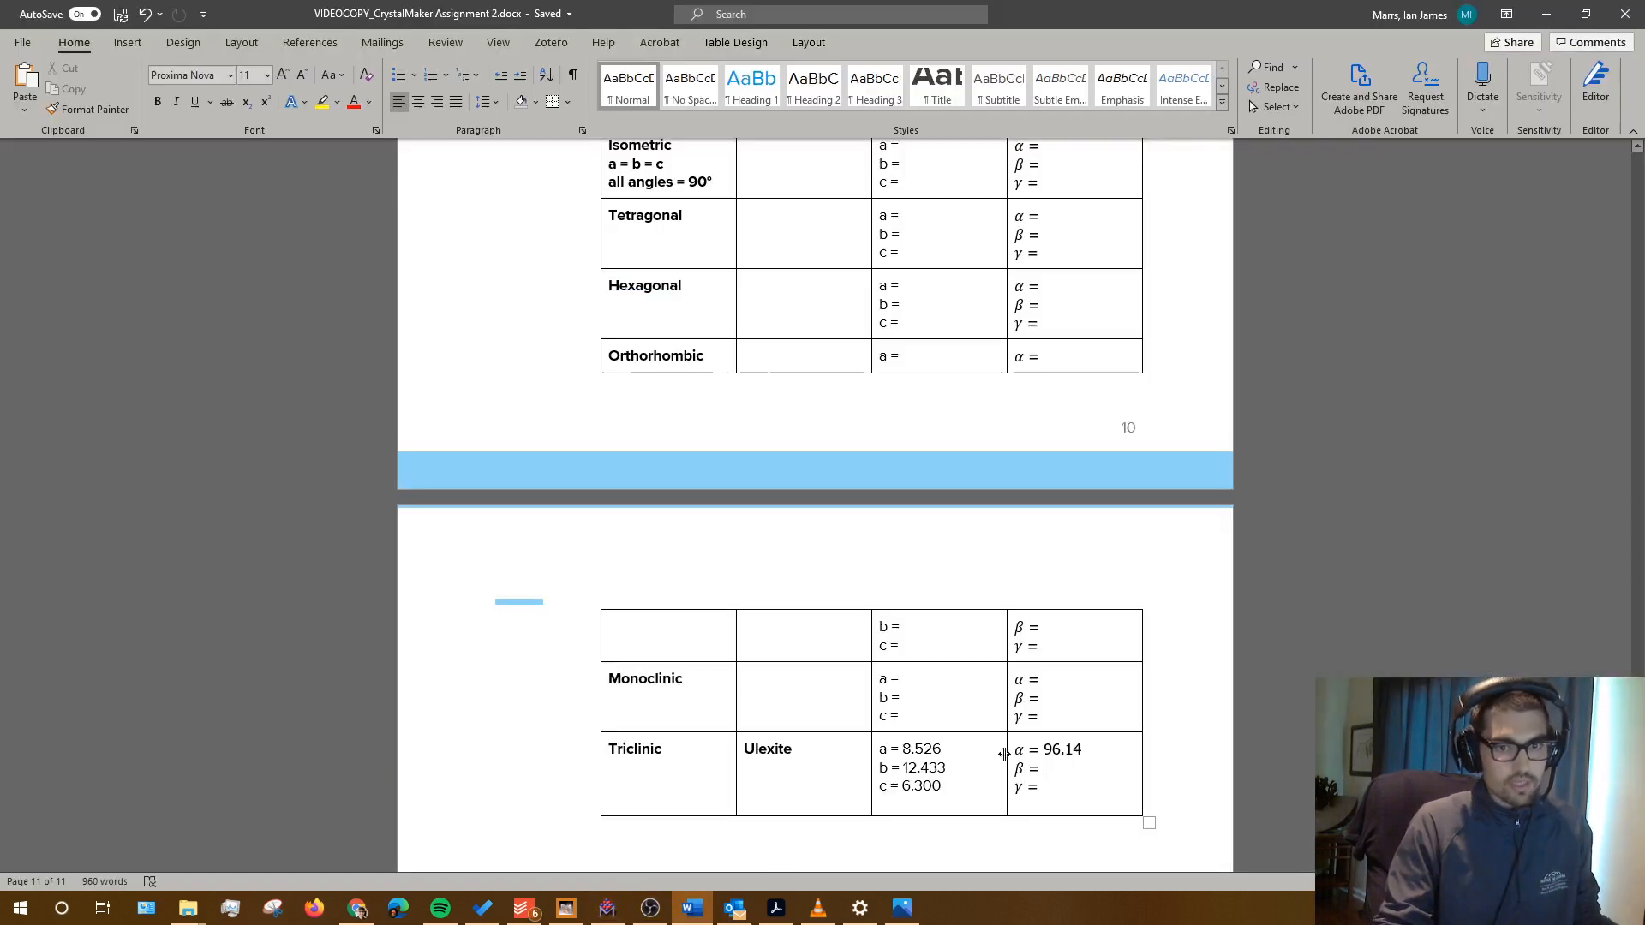
{"action": "type", "text": "109."}
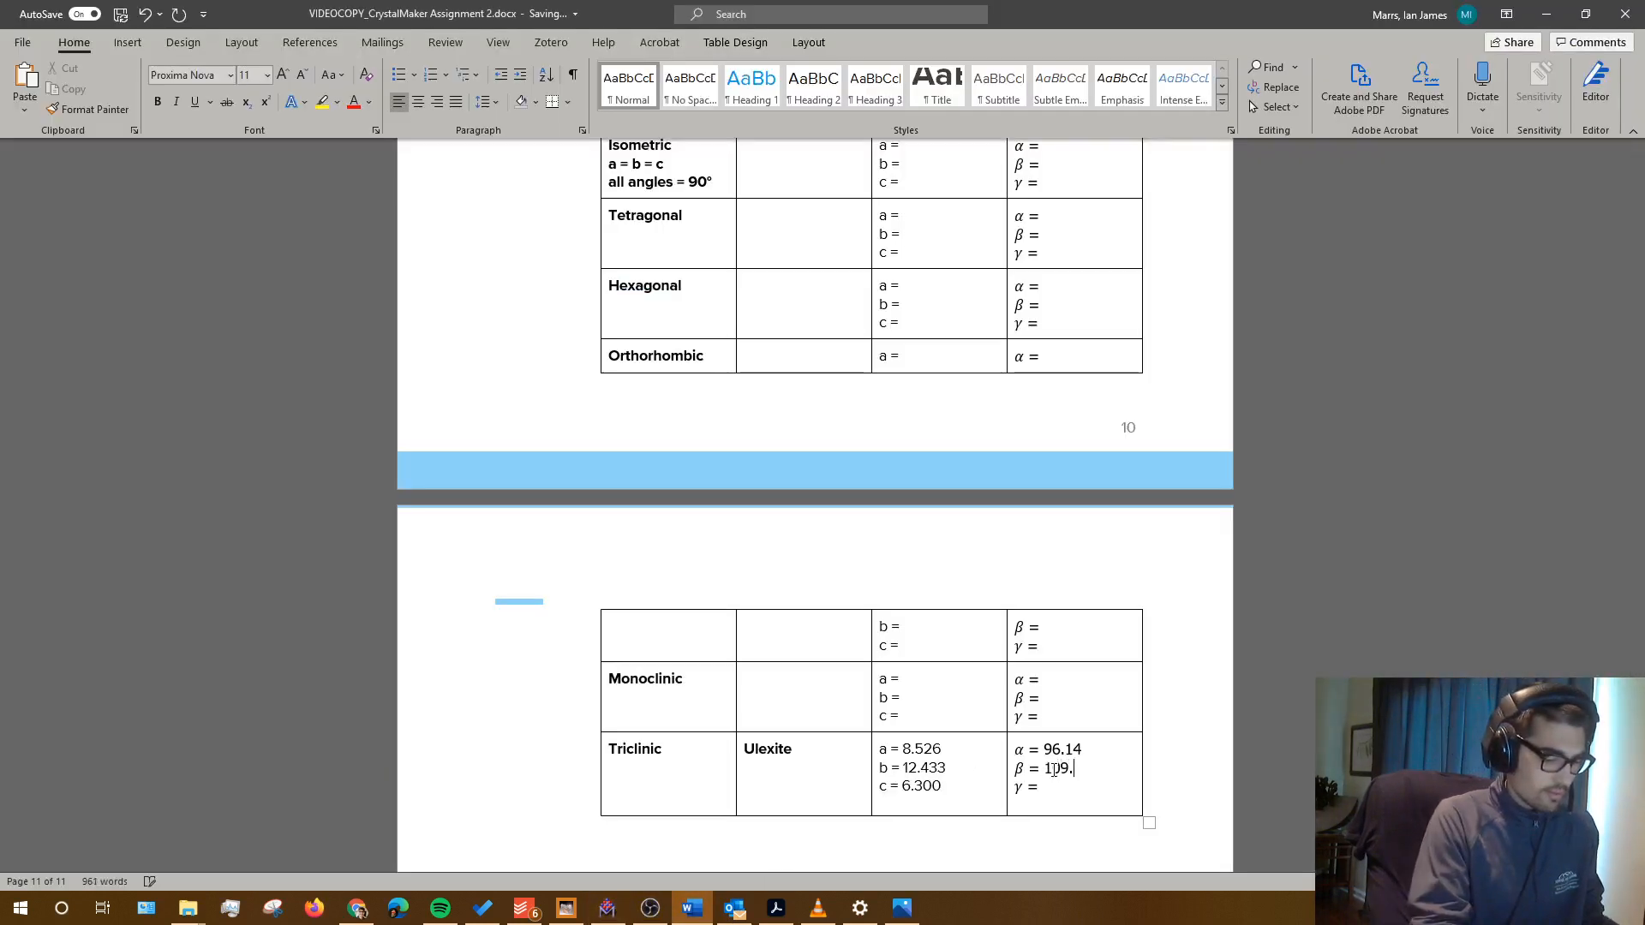
{"action": "type", "text": "86"}
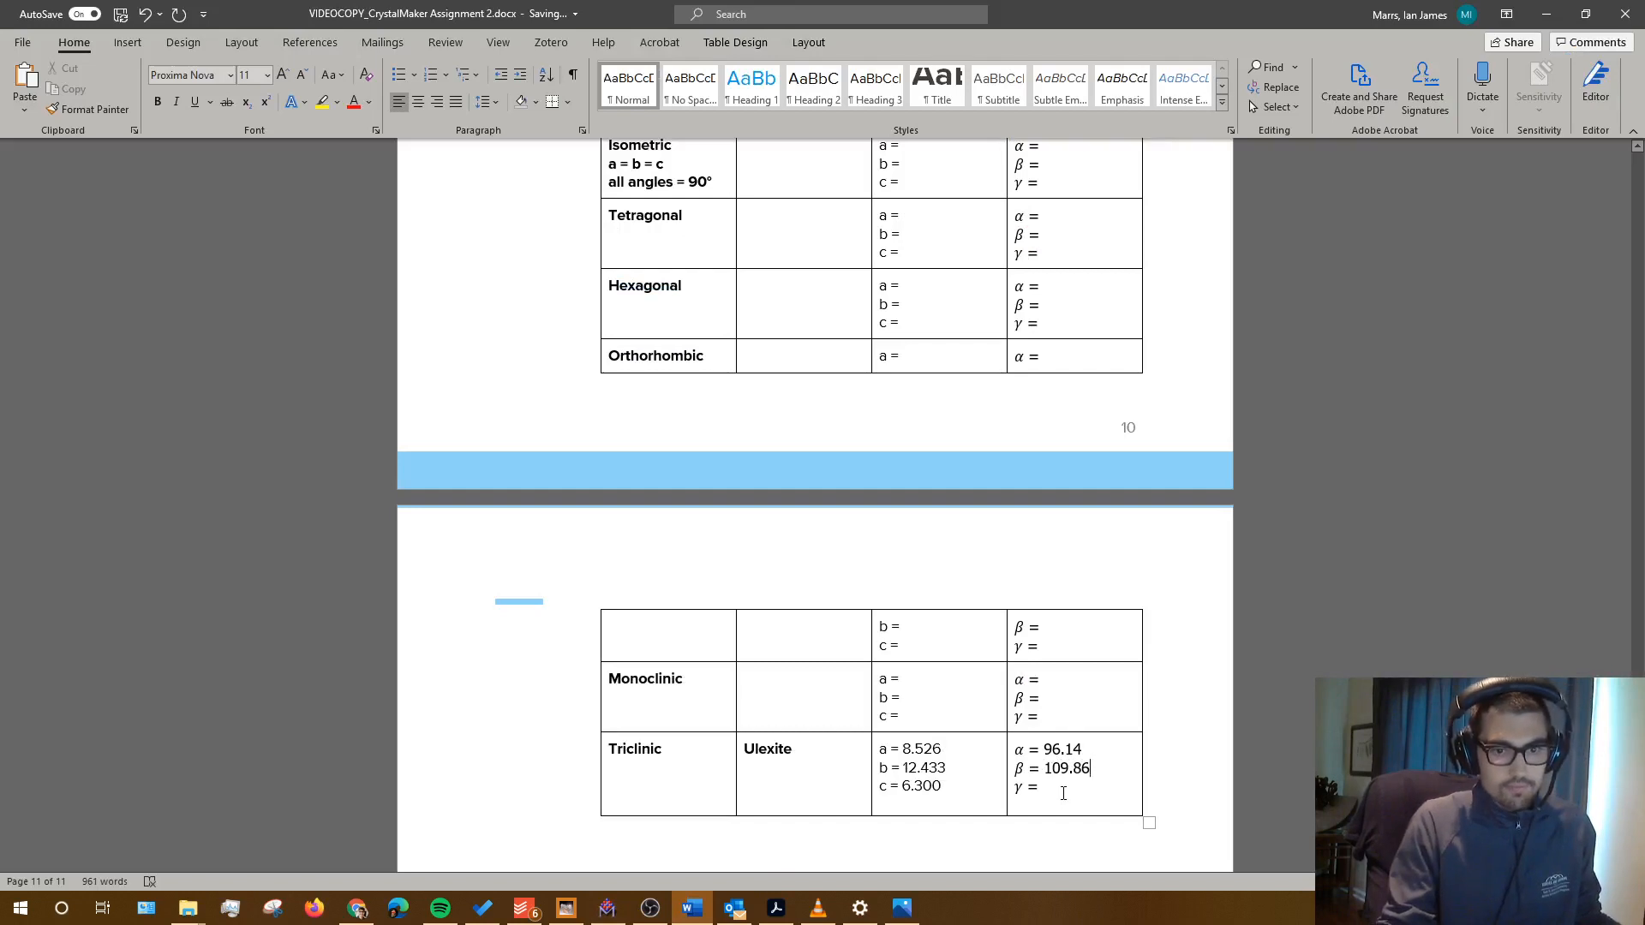
{"action": "left_click", "coordinate": [902, 908]}
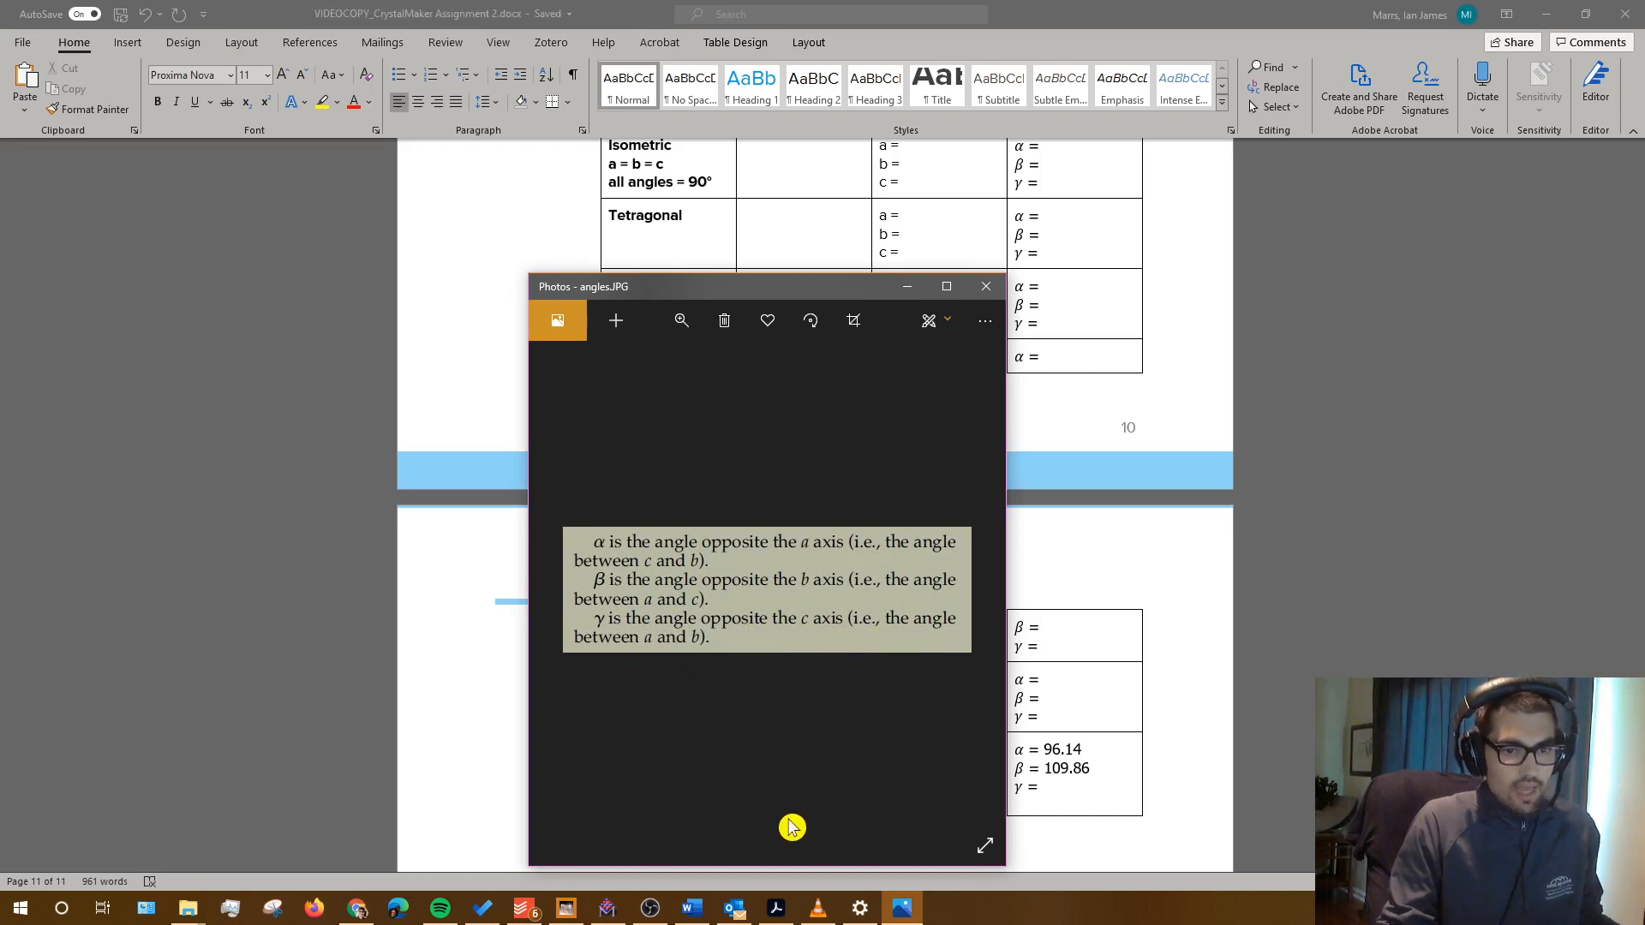
Step: View the Ulexite cell straight down the c axis and zoom in
{"action": "left_click", "coordinate": [607, 909]}
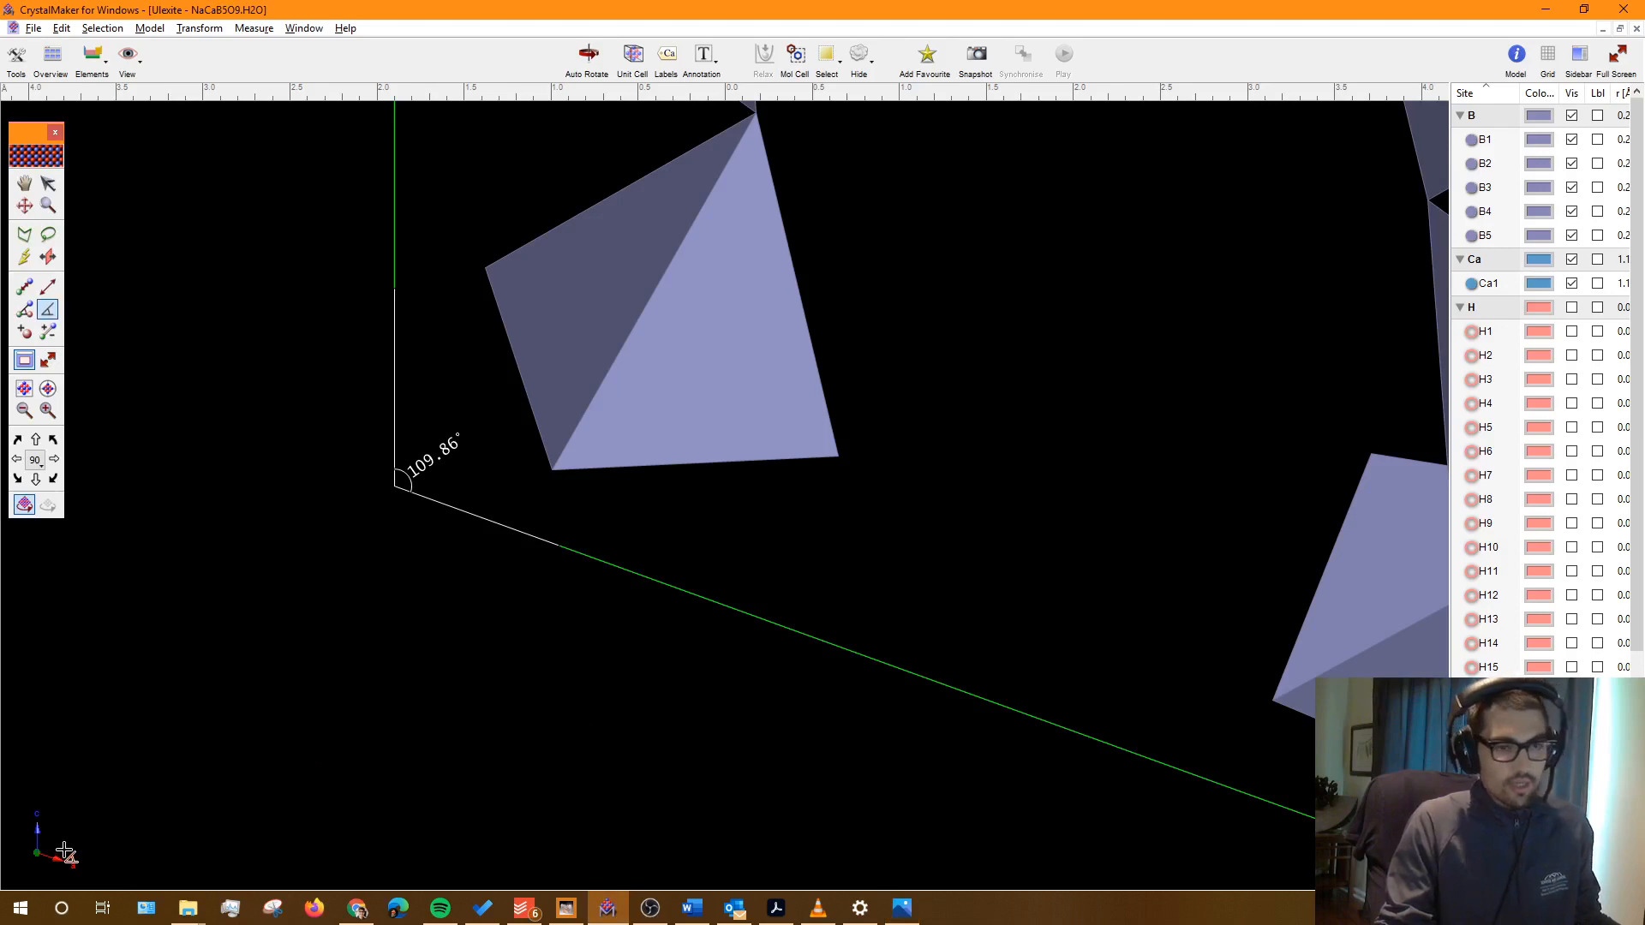
{"action": "scroll", "coordinate": [434, 552], "scroll_direction": "down", "scroll_amount": 3}
{"action": "scroll", "coordinate": [435, 551], "scroll_direction": "down", "scroll_amount": 3}
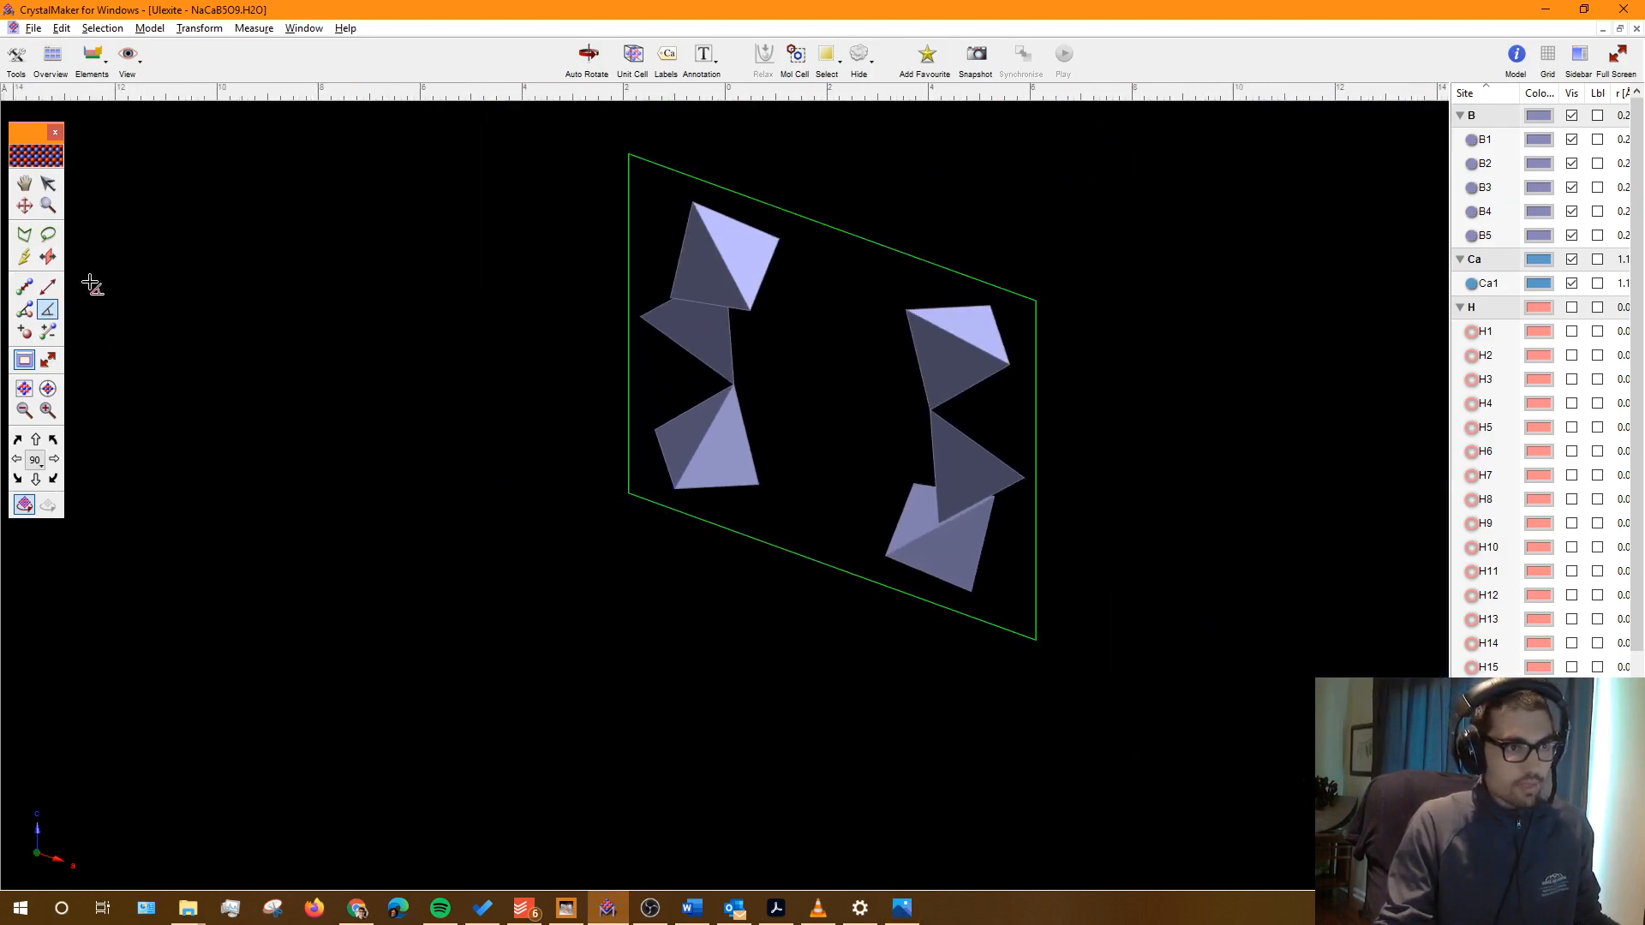
{"action": "left_click", "coordinate": [130, 57]}
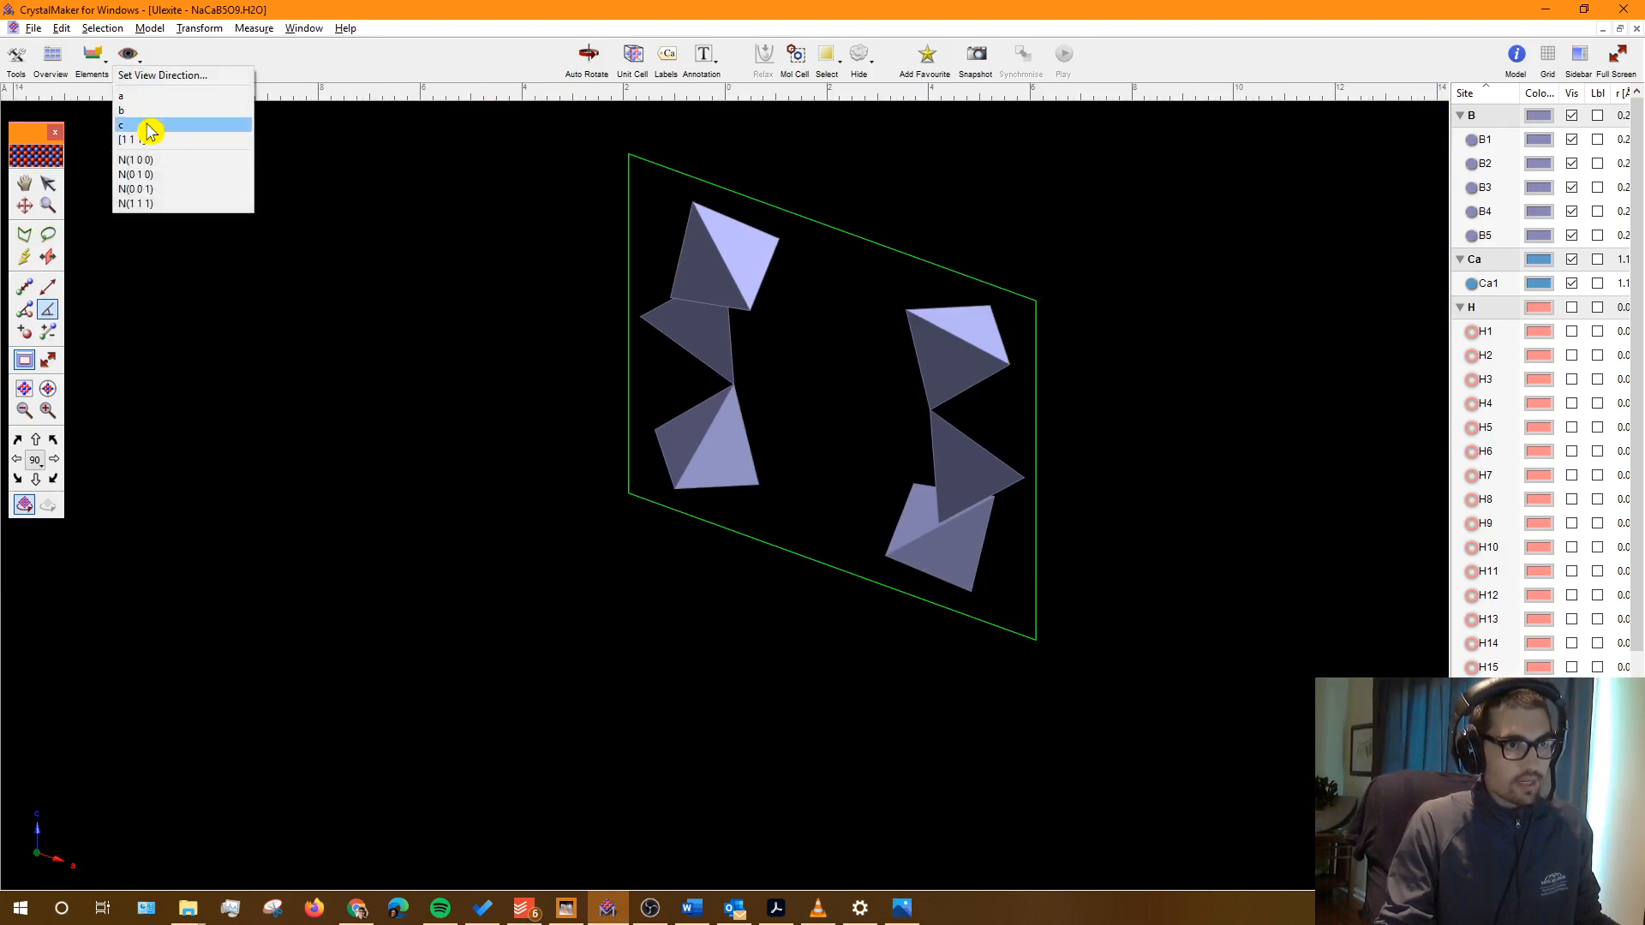
{"action": "left_click", "coordinate": [149, 128]}
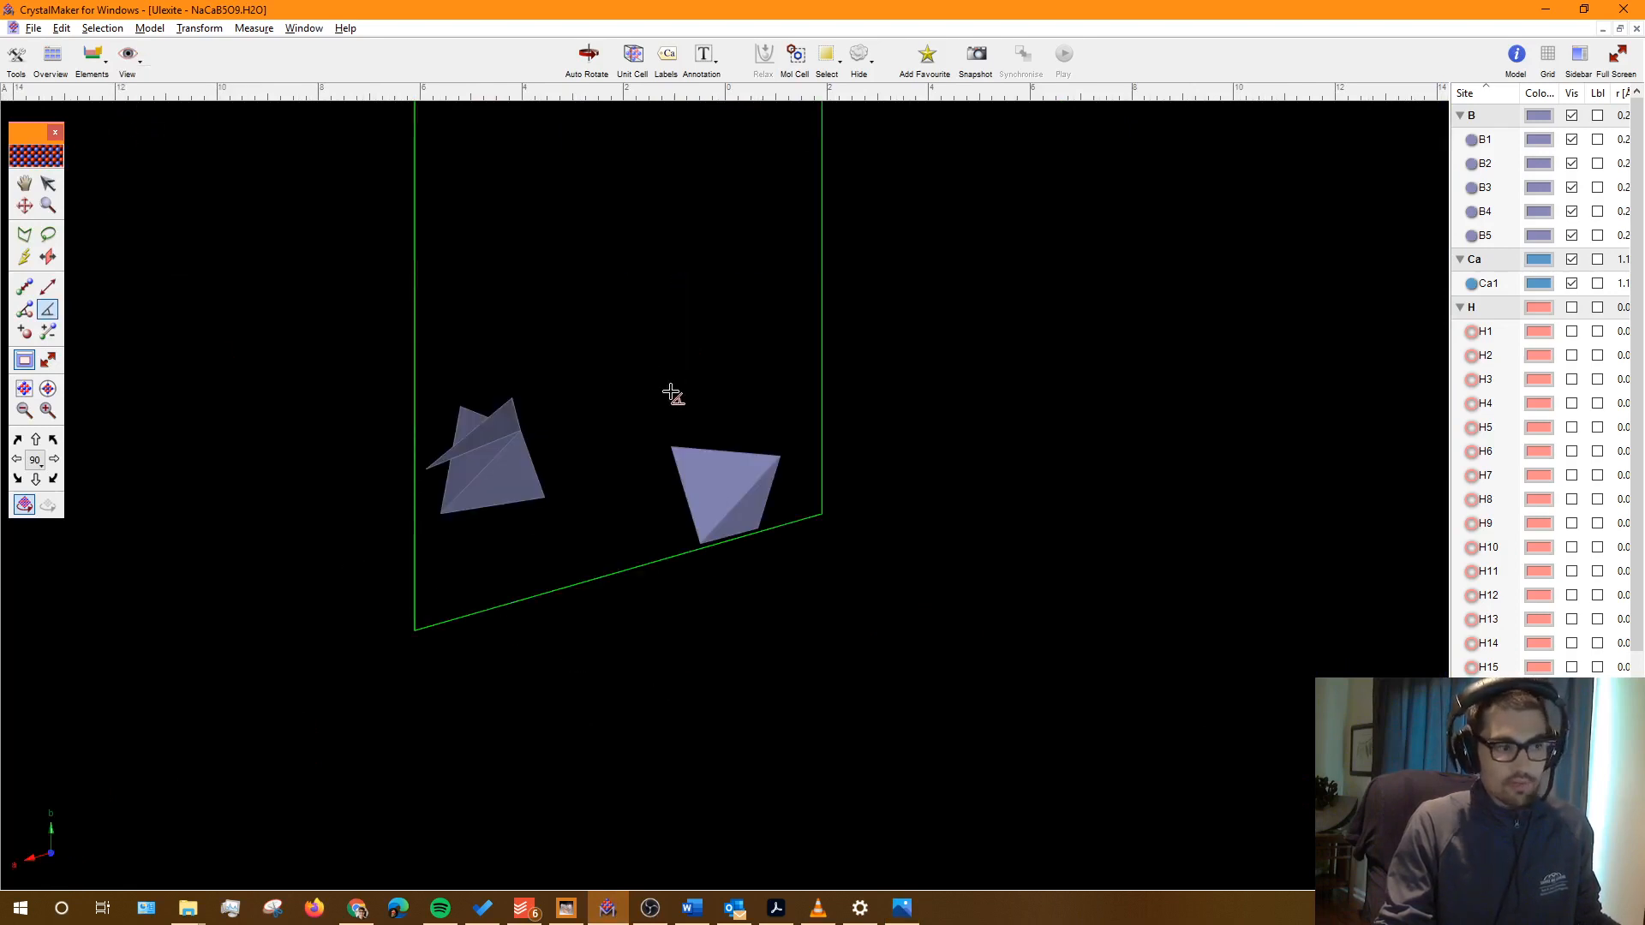
{"action": "scroll", "coordinate": [874, 503], "scroll_direction": "up", "scroll_amount": 3}
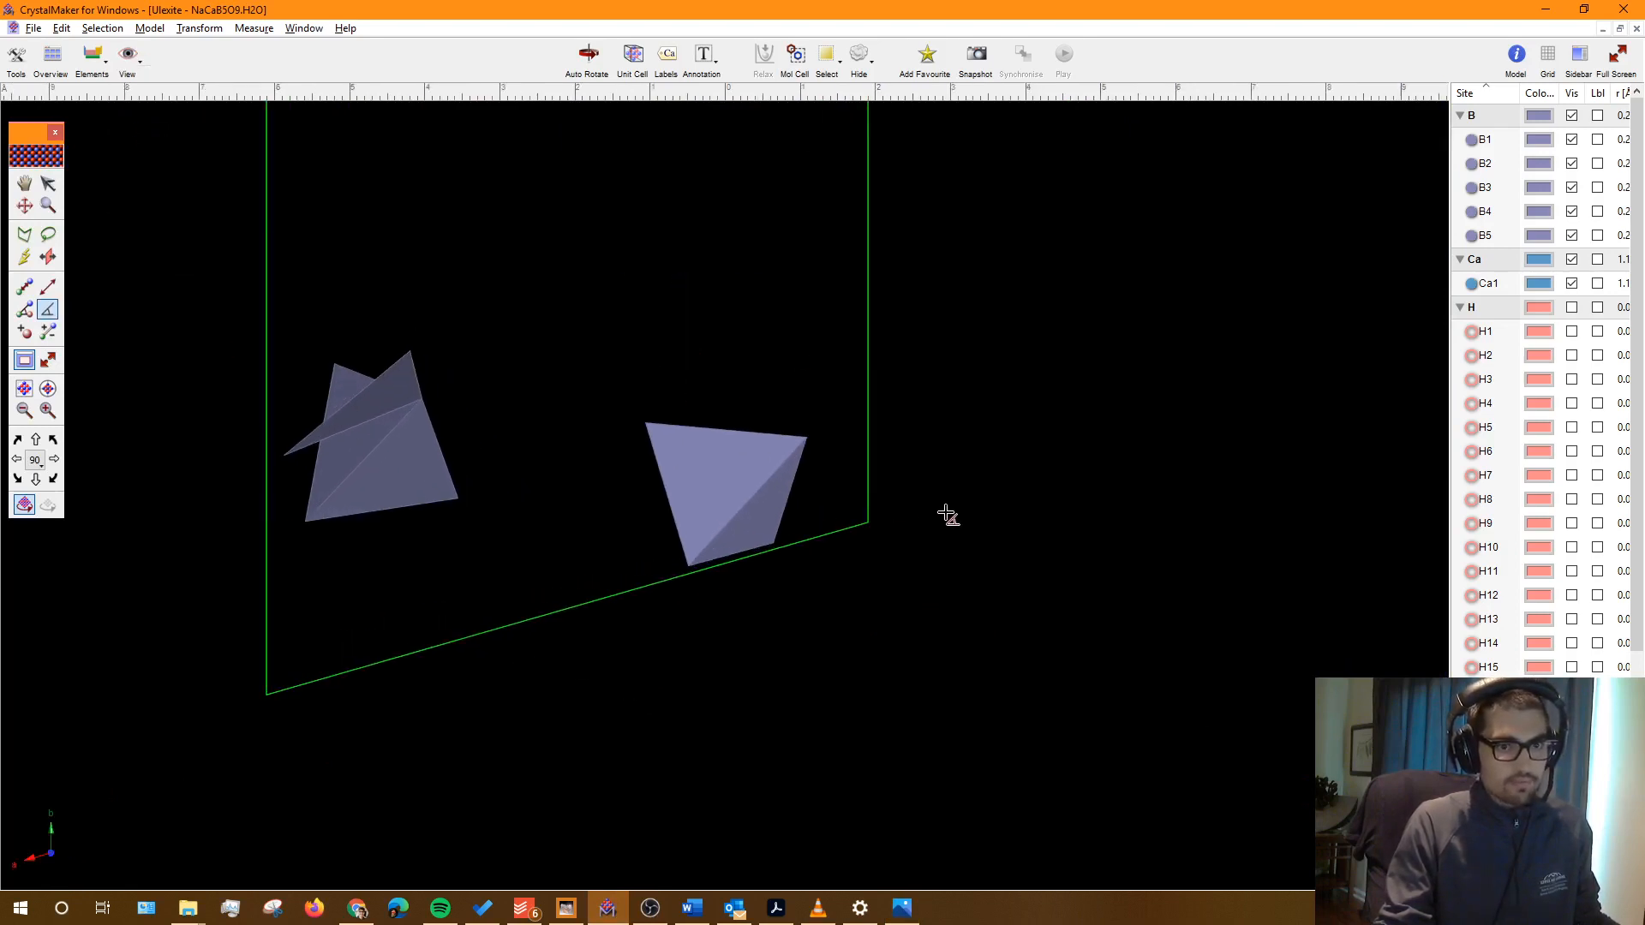
{"action": "scroll", "coordinate": [947, 514], "scroll_direction": "up", "scroll_amount": 3}
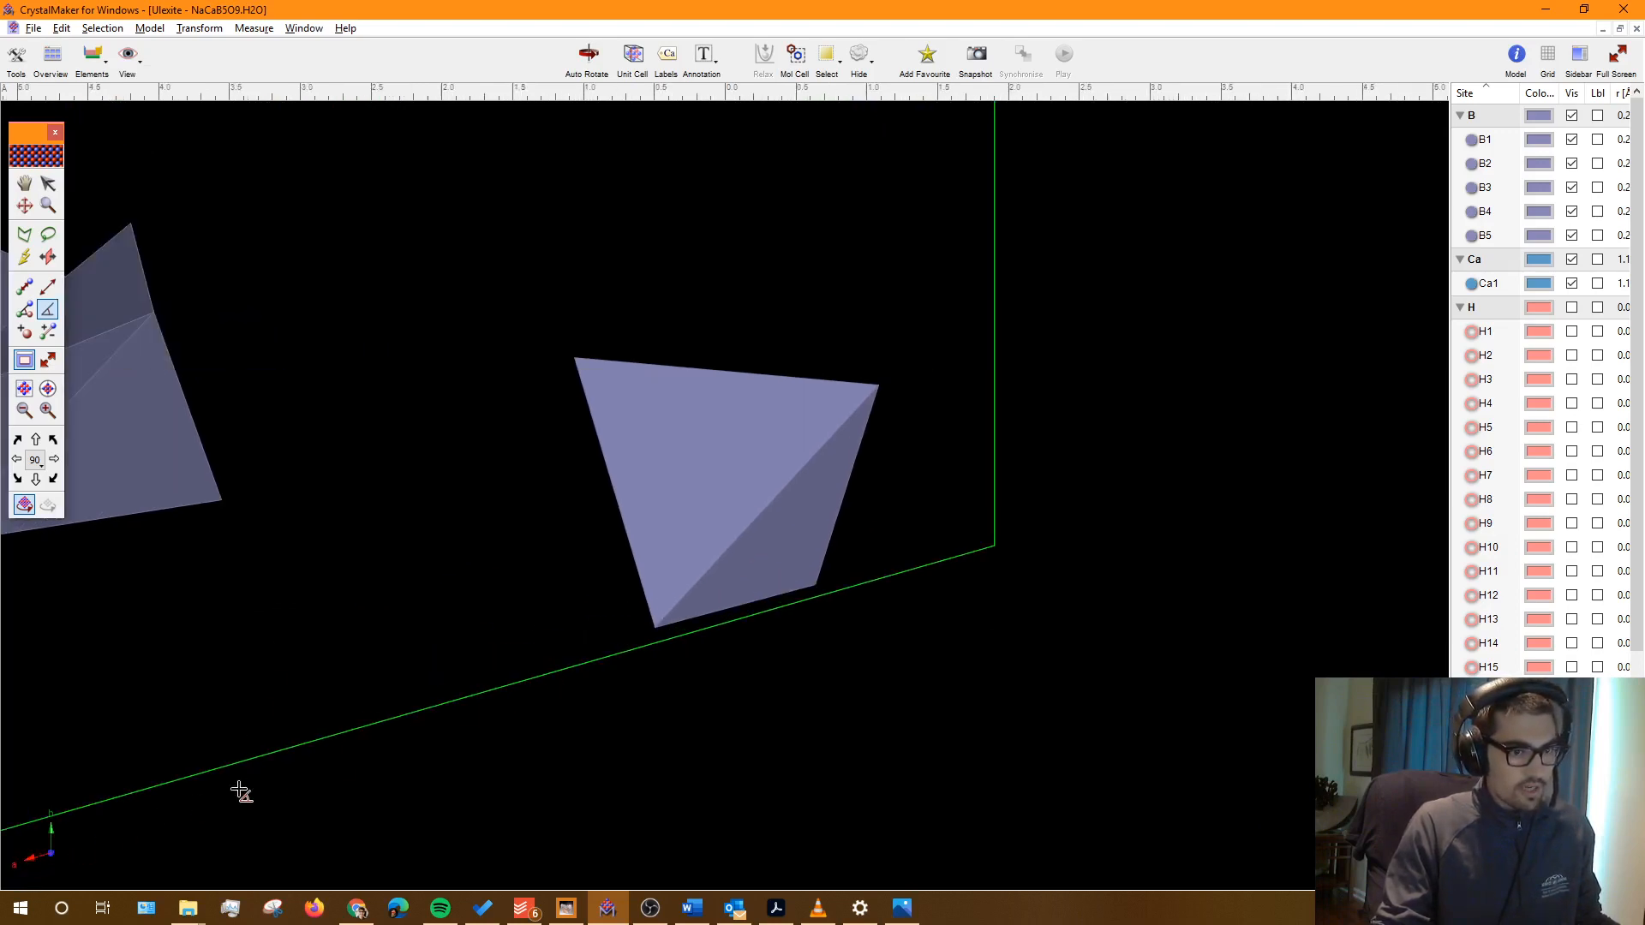
Step: Measure the angle between the a and b cell edges at the corner: 106.02°
{"action": "left_click", "coordinate": [49, 312]}
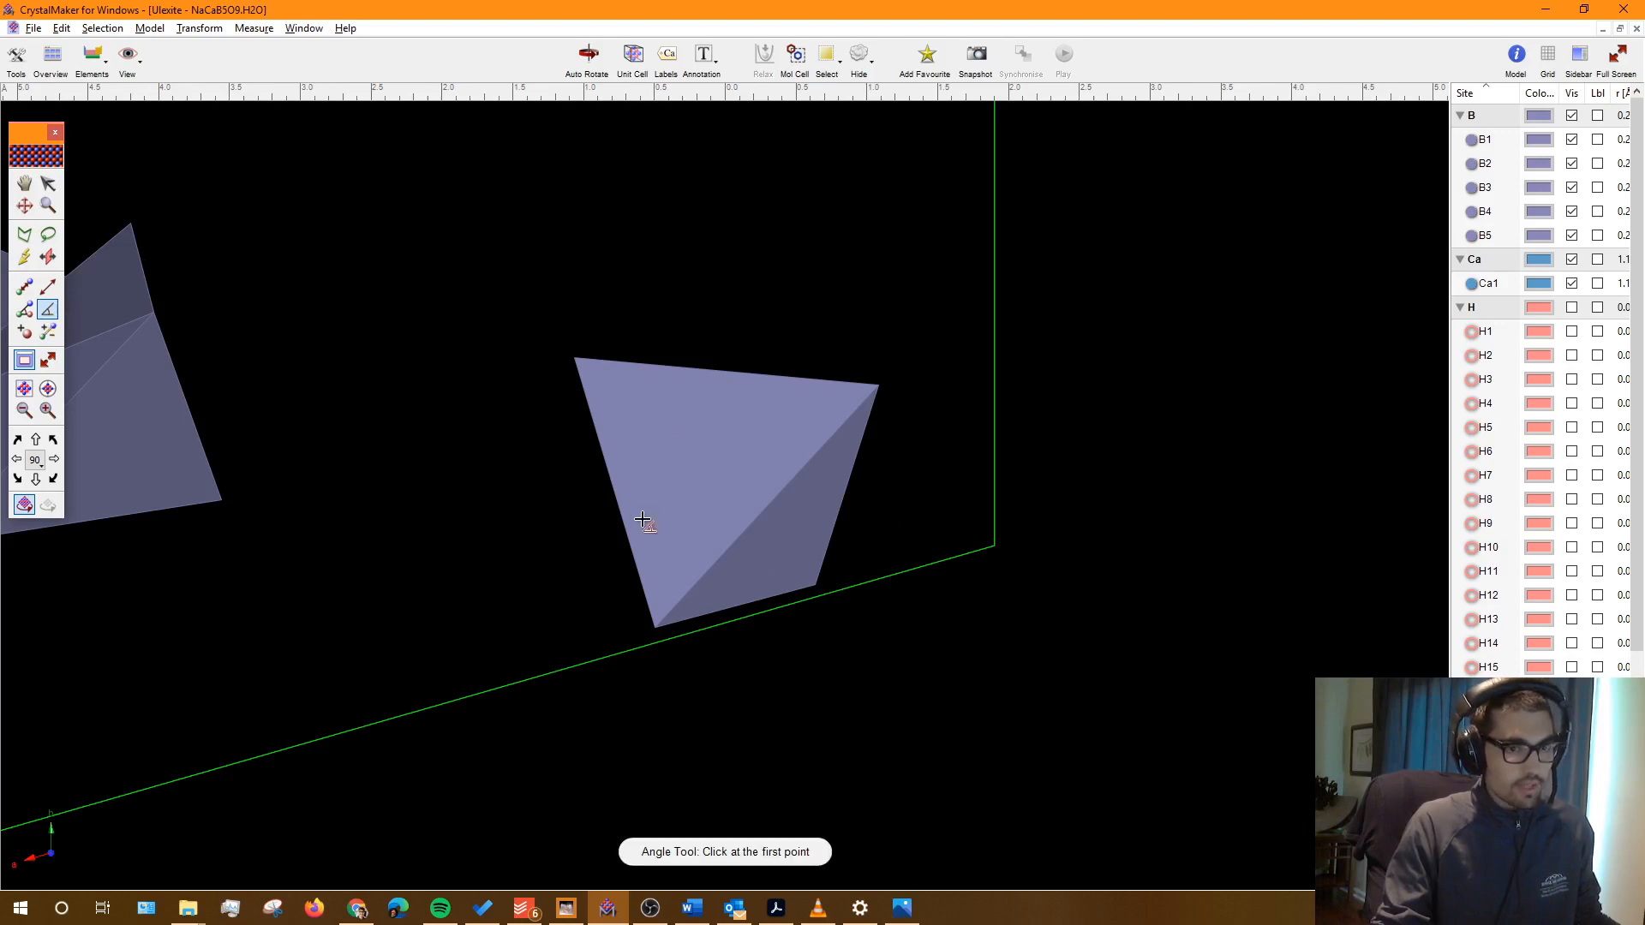
{"action": "left_click", "coordinate": [820, 595]}
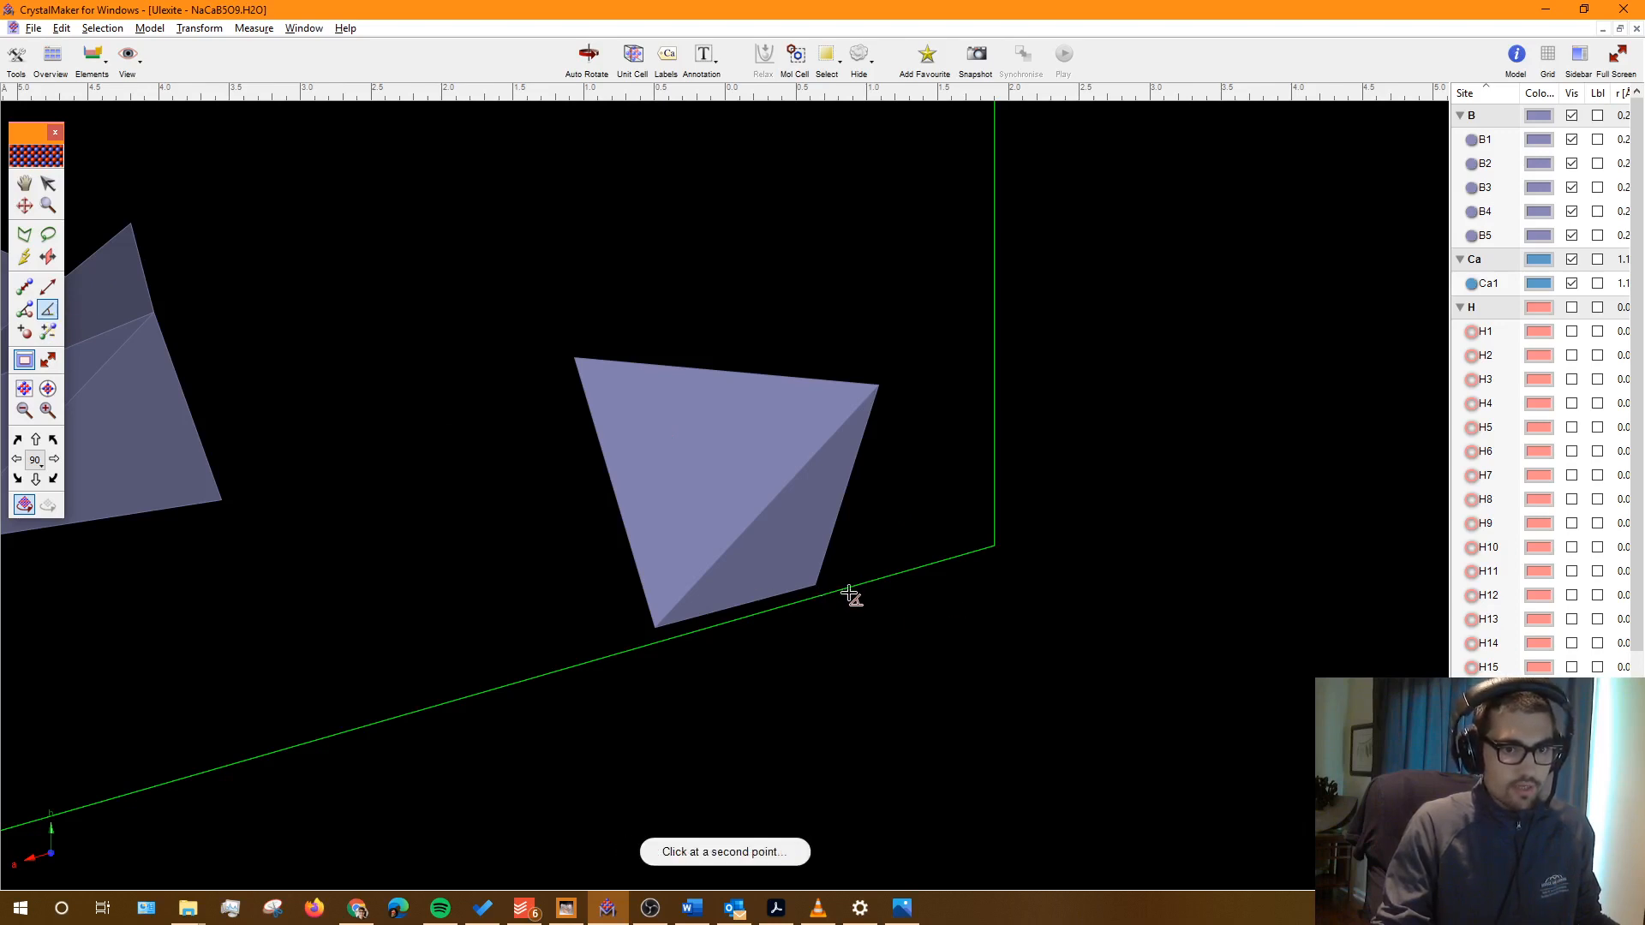
{"action": "left_click", "coordinate": [995, 548]}
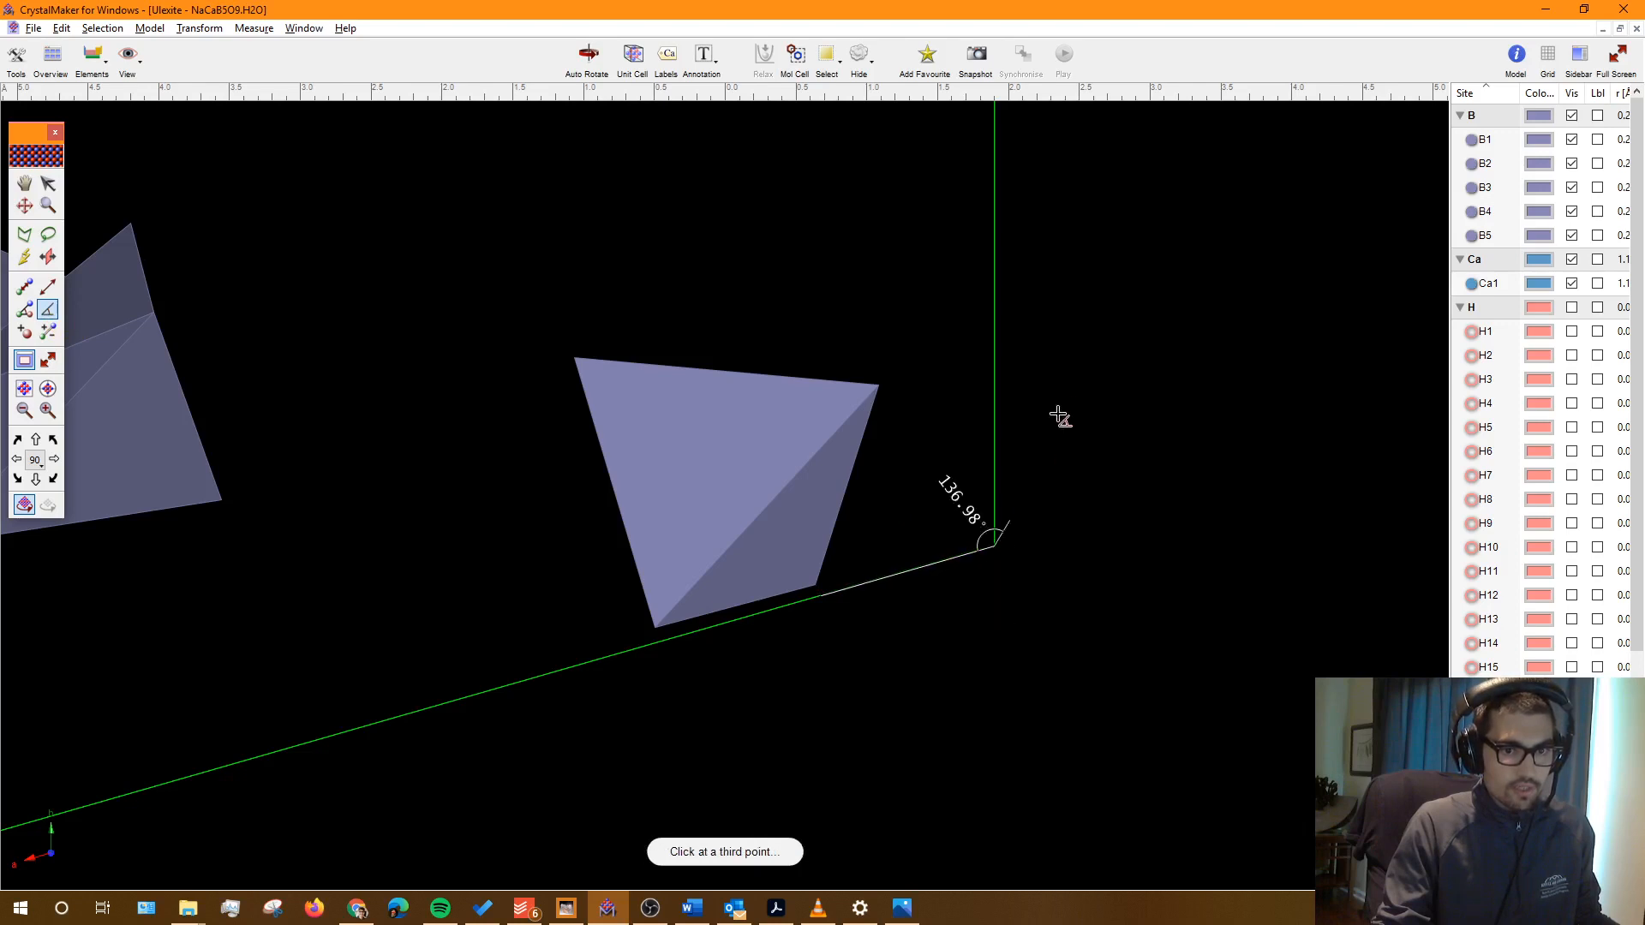
{"action": "left_click", "coordinate": [995, 345]}
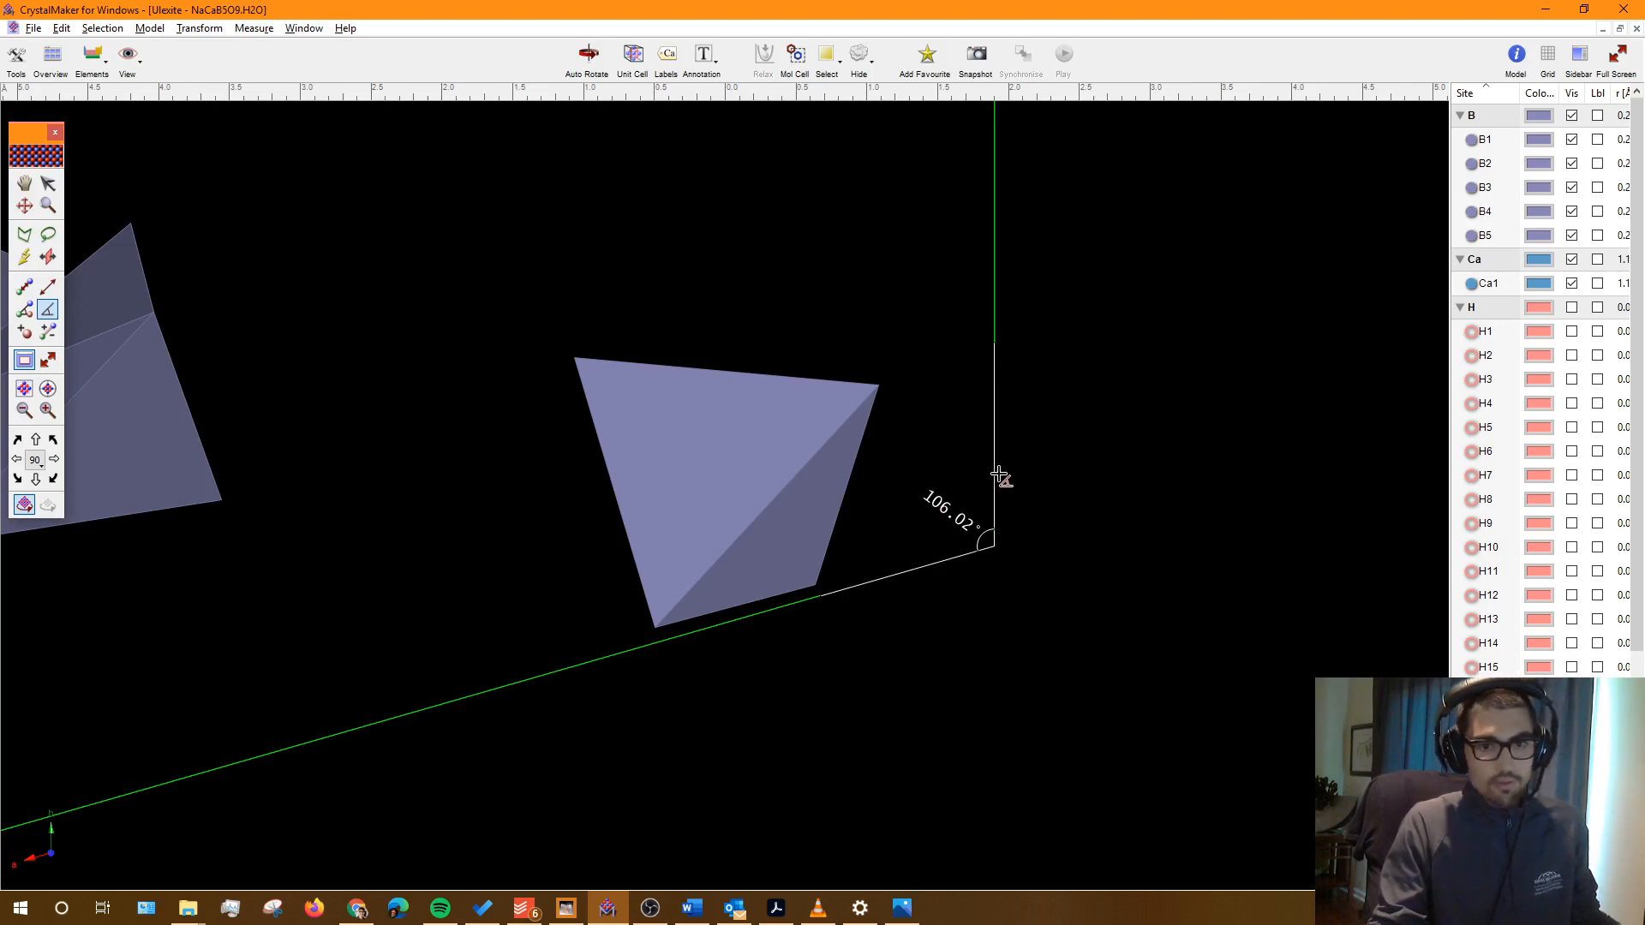
{"action": "key", "text": "alt+Tab"}
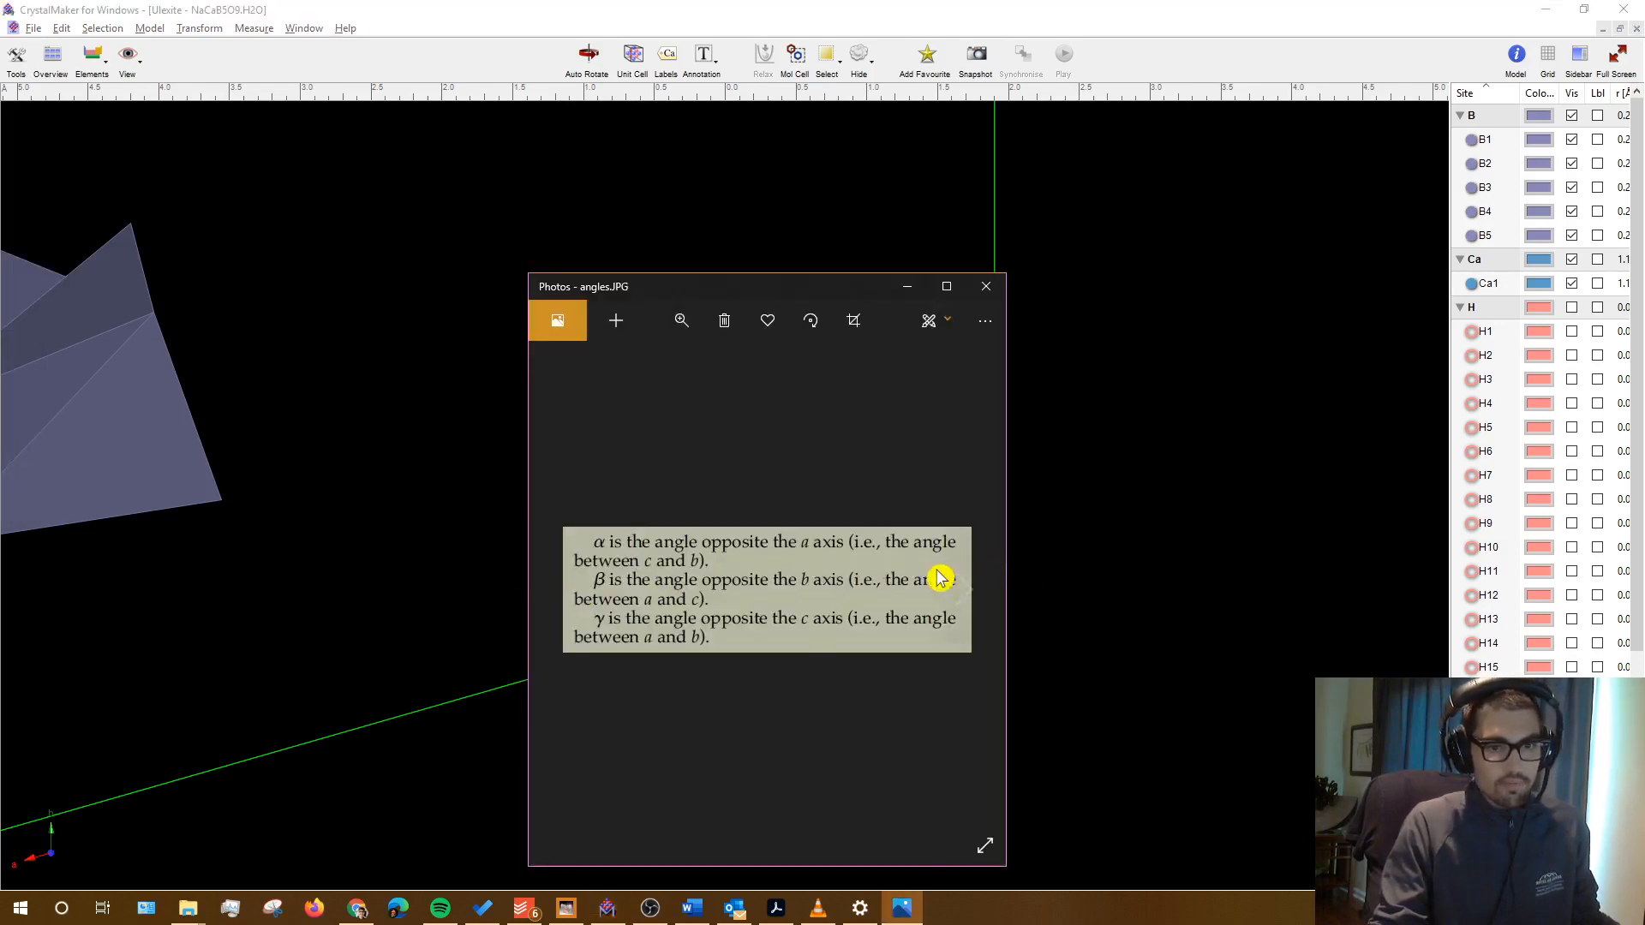
Step: Enter γ = 106.02 in the Ulexite row, correcting the mistyped 102. entry
{"action": "left_click", "coordinate": [692, 908]}
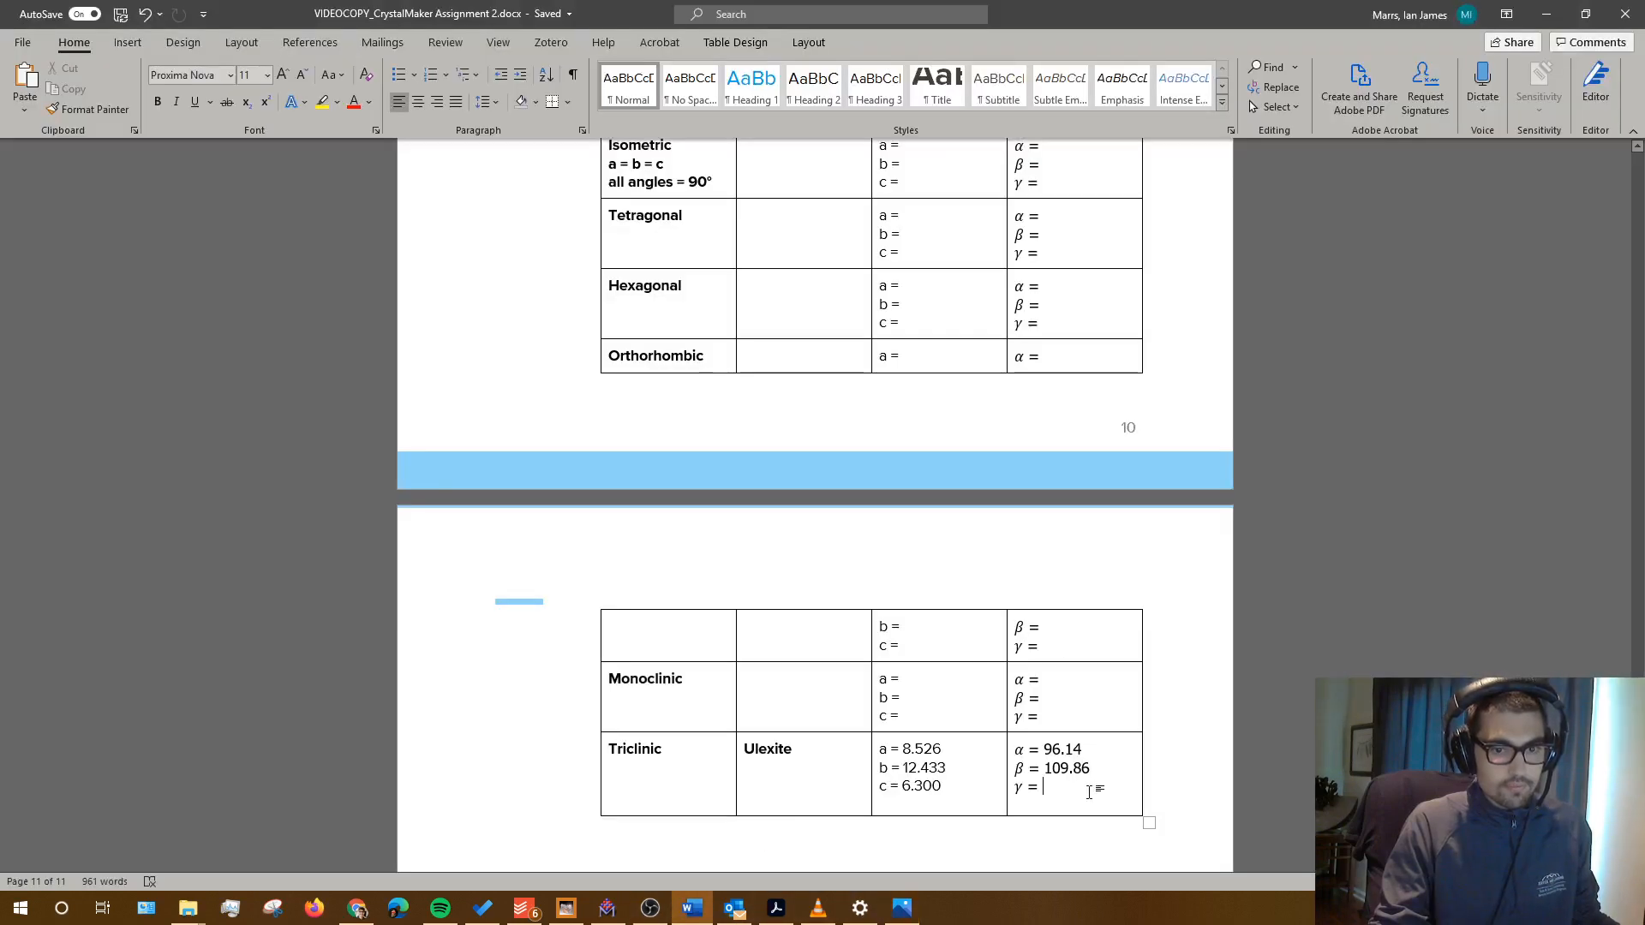
{"action": "type", "text": "102."}
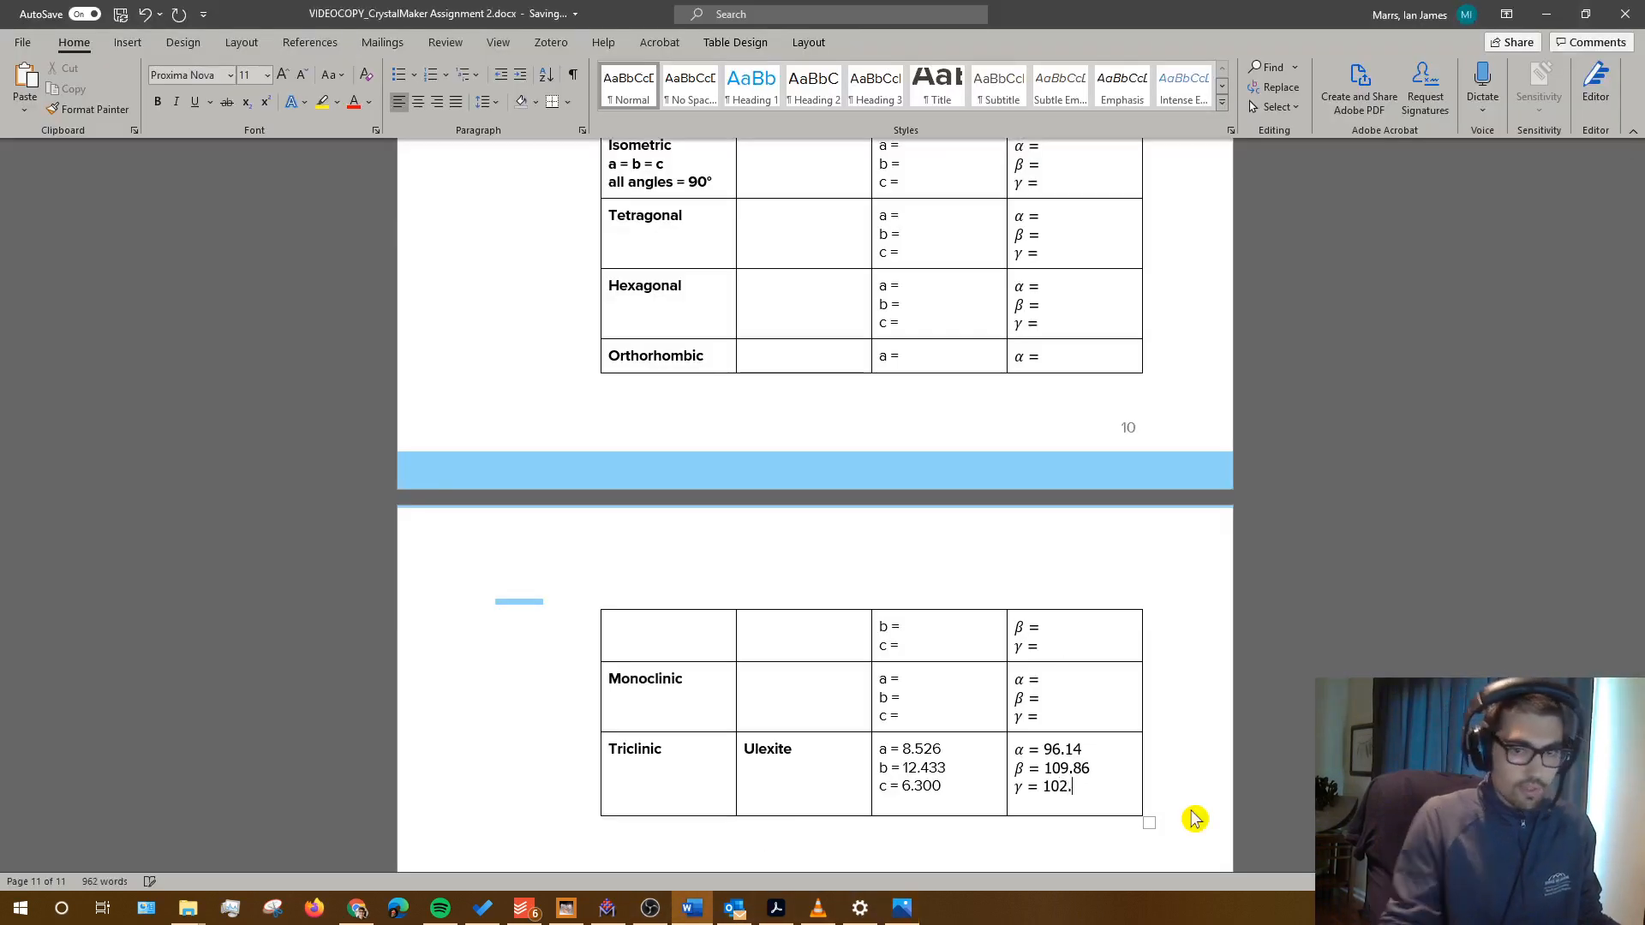
{"action": "key", "text": "alt+Tab"}
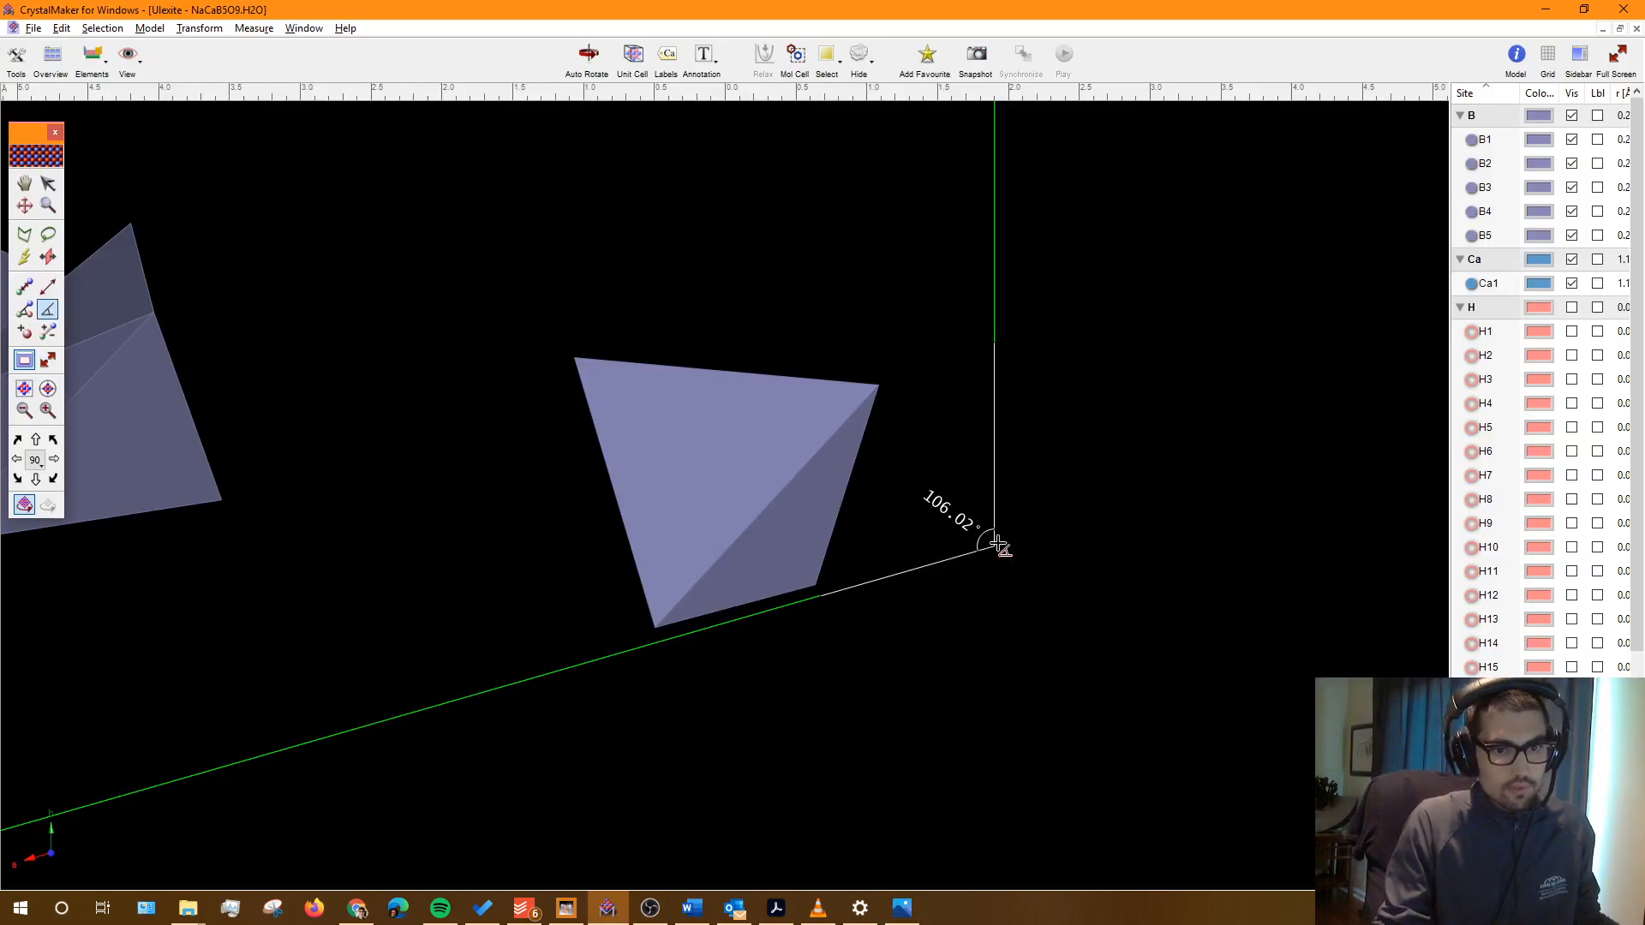
{"action": "key", "text": "alt+Tab"}
{"action": "key", "text": "BackSpace"}
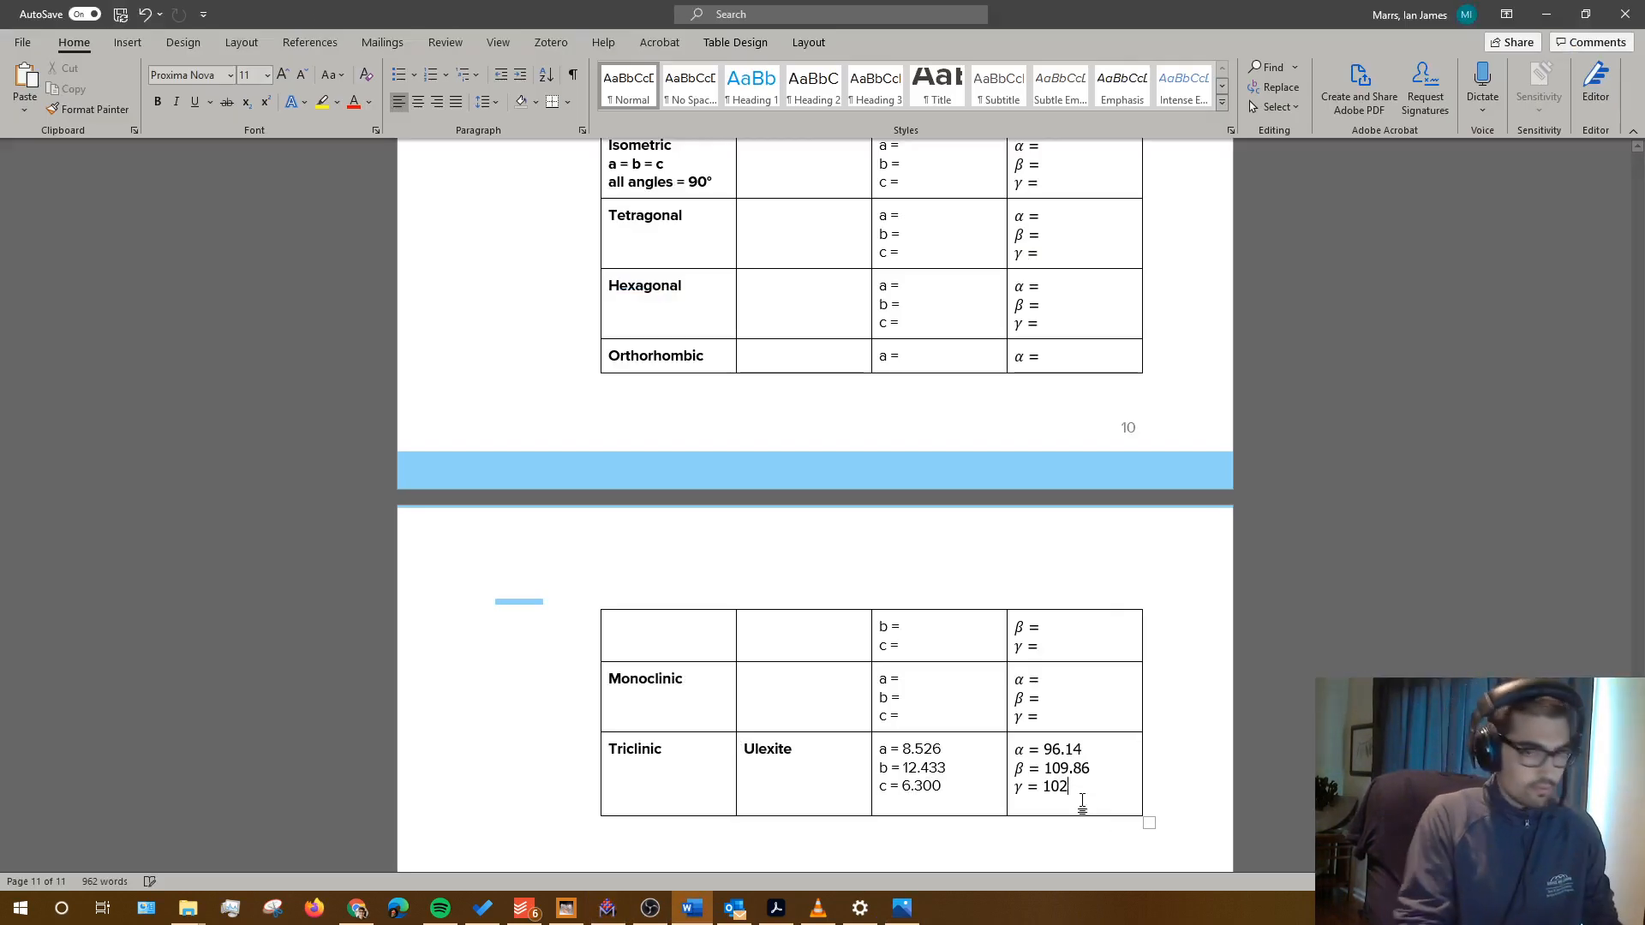
{"action": "key", "text": "BackSpace"}
{"action": "type", "text": "6"}
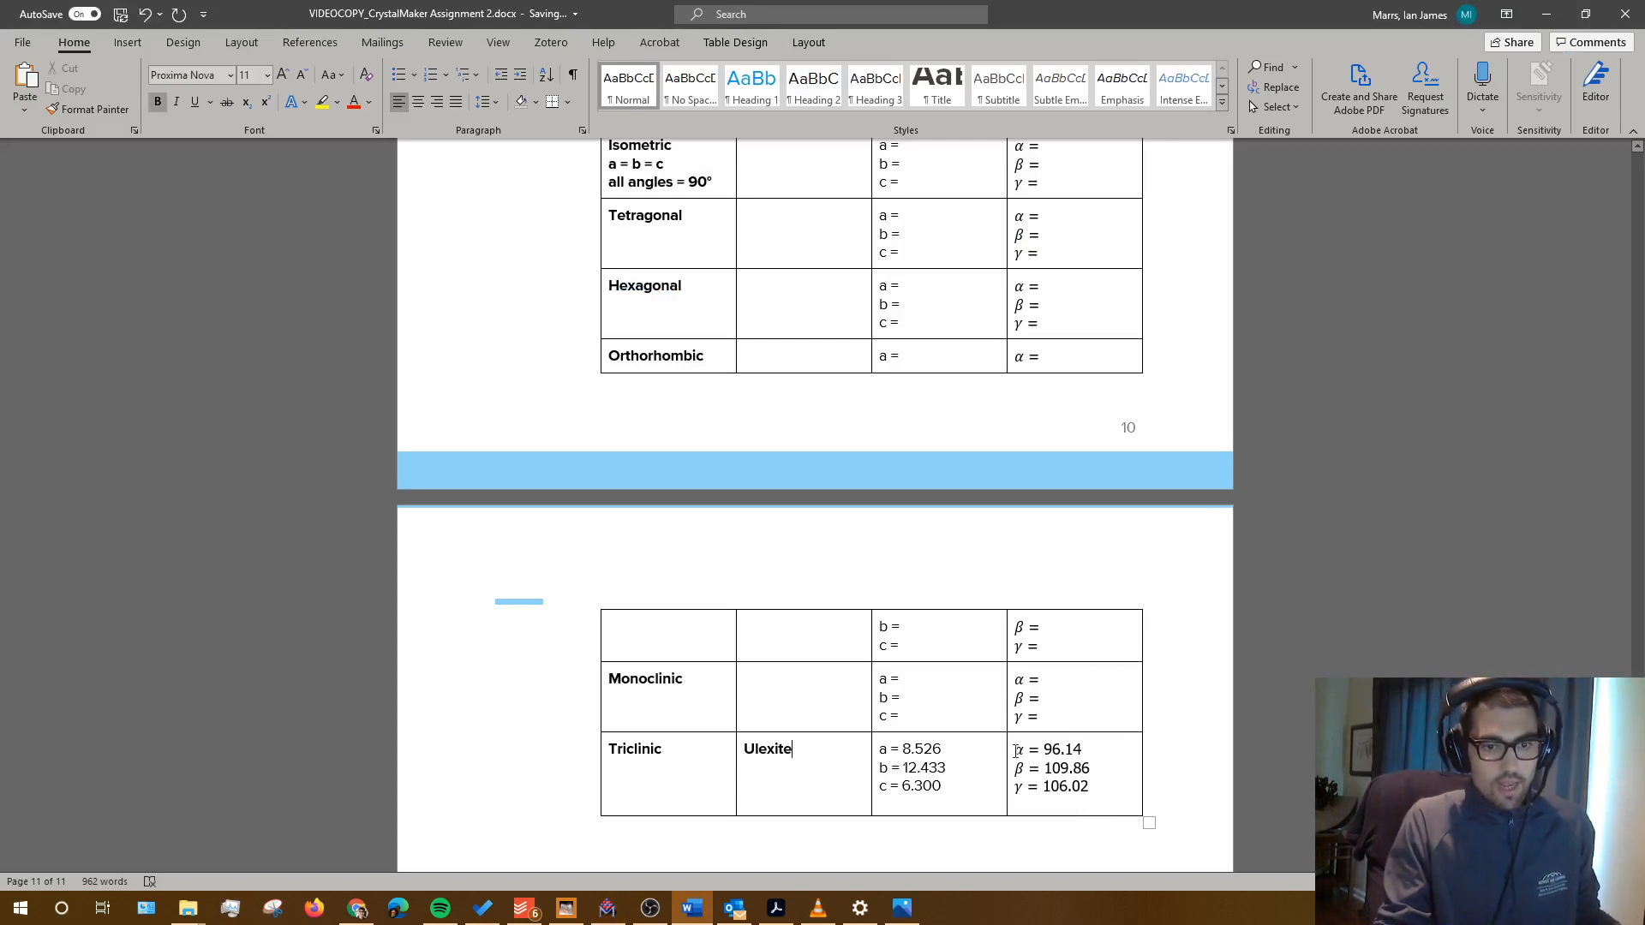
{"action": "left_click", "coordinate": [777, 908]}
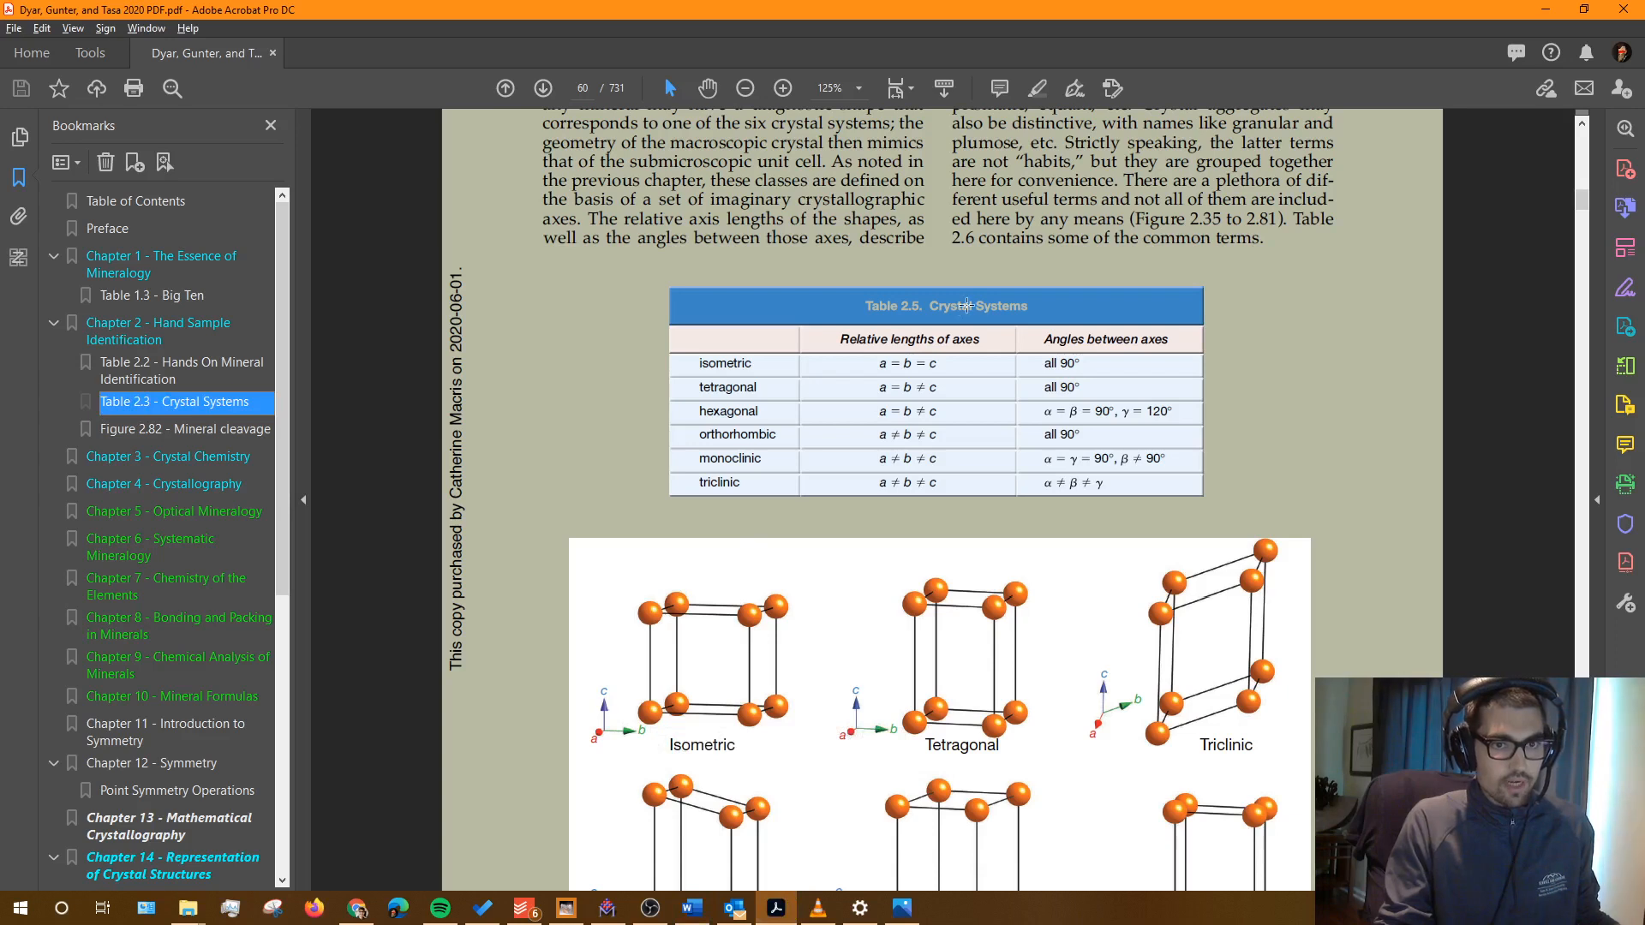